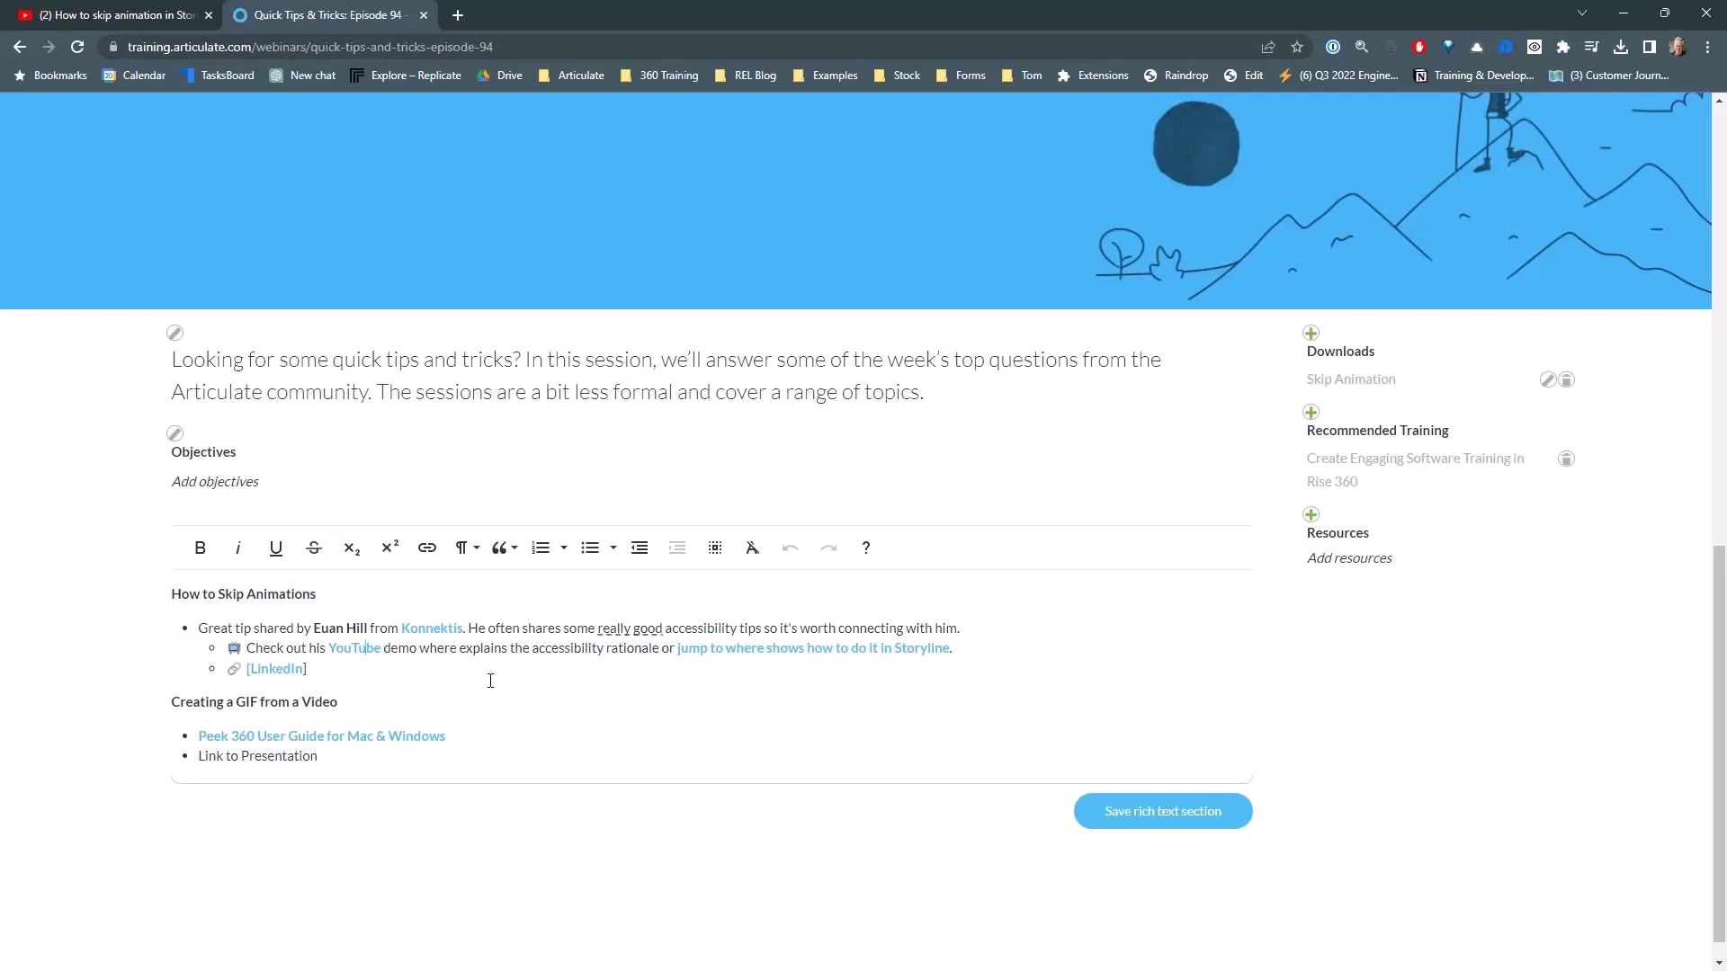
left_click(355, 649)
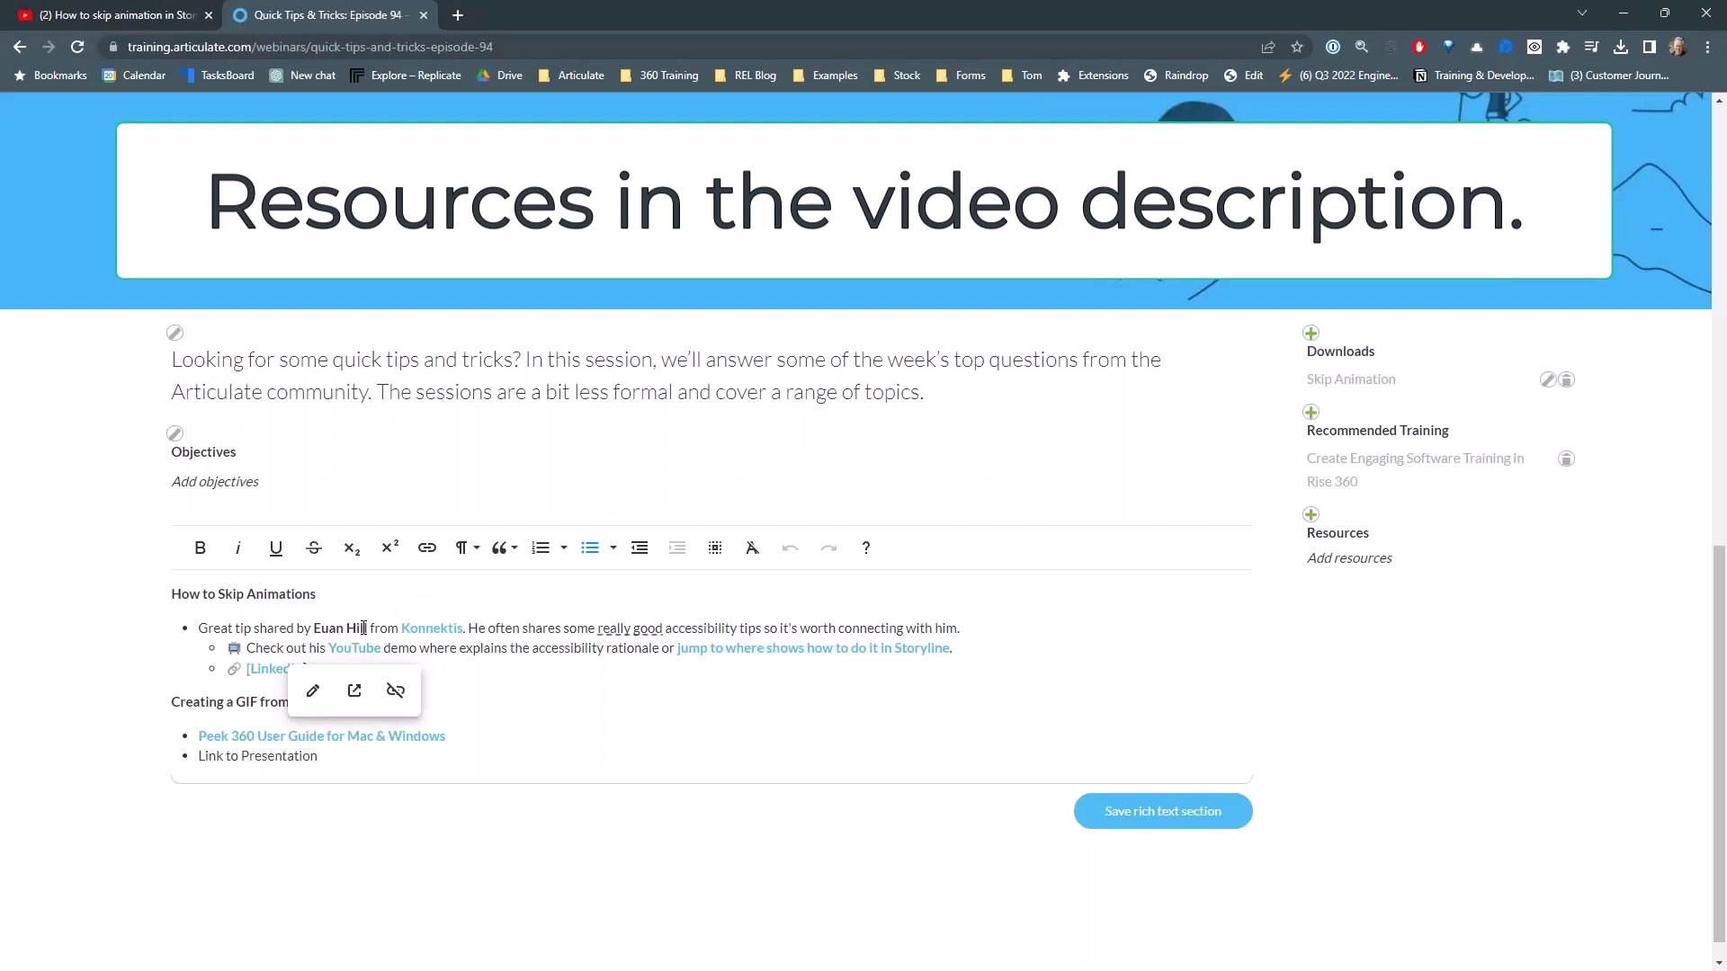
left_click(456, 672)
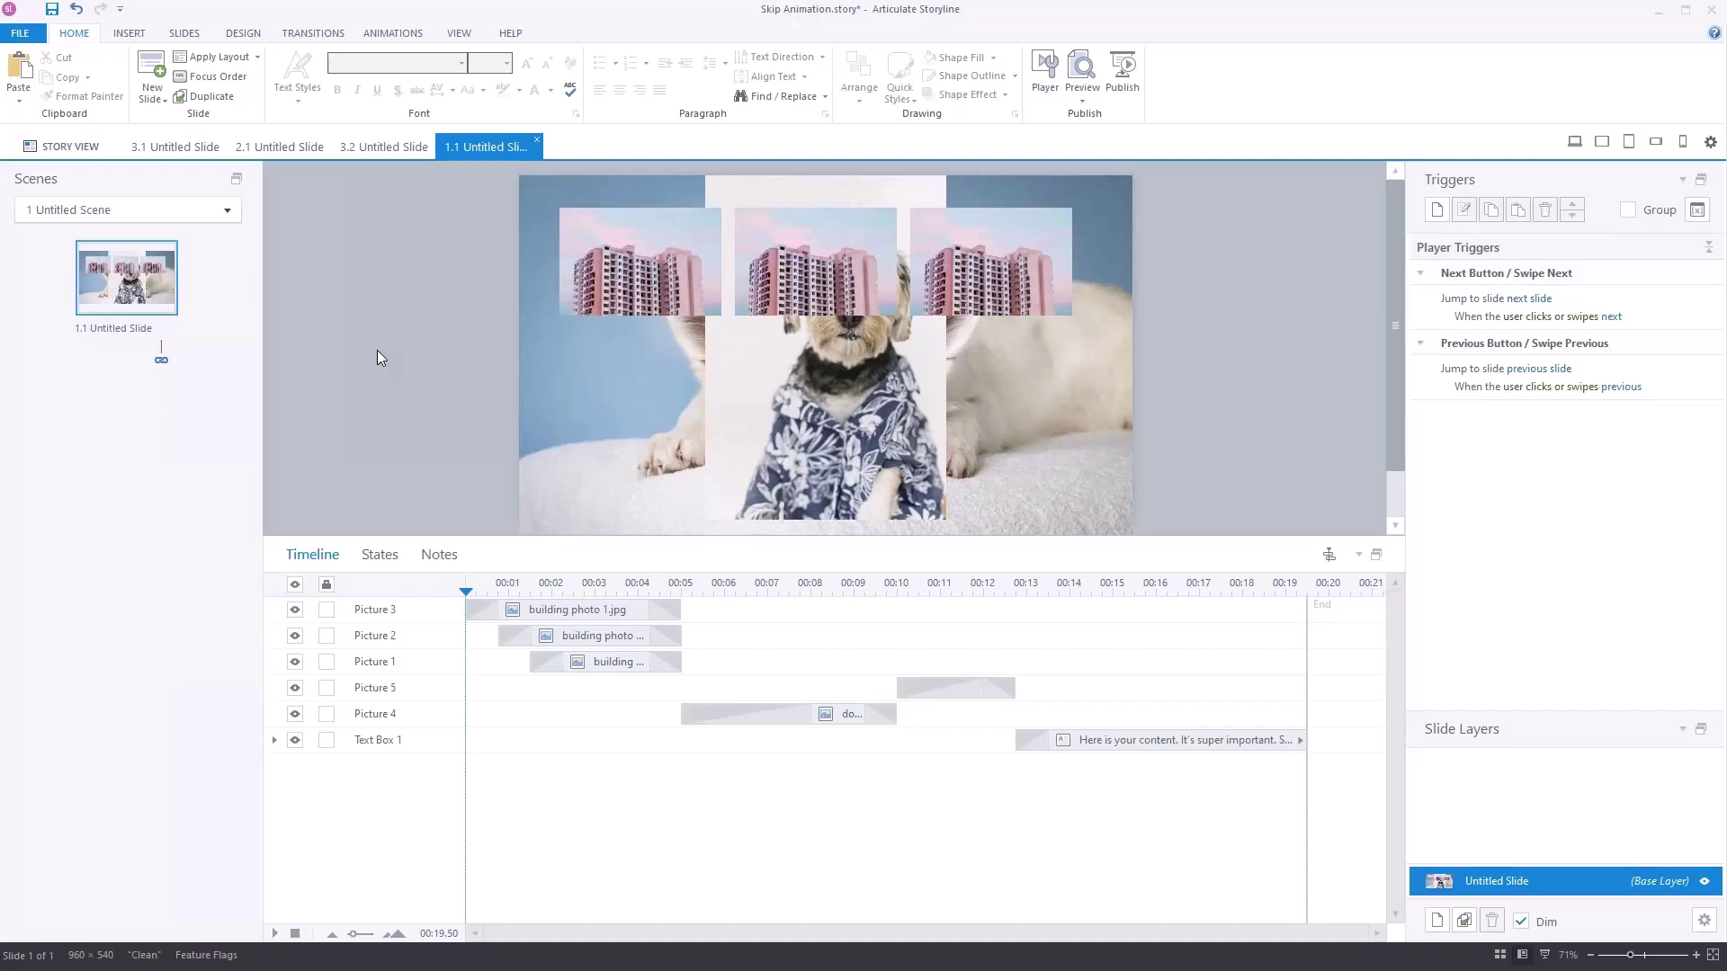
Preview slide 1.1 on its own to watch its full animation sequence, and close the preview
left_click(1083, 99)
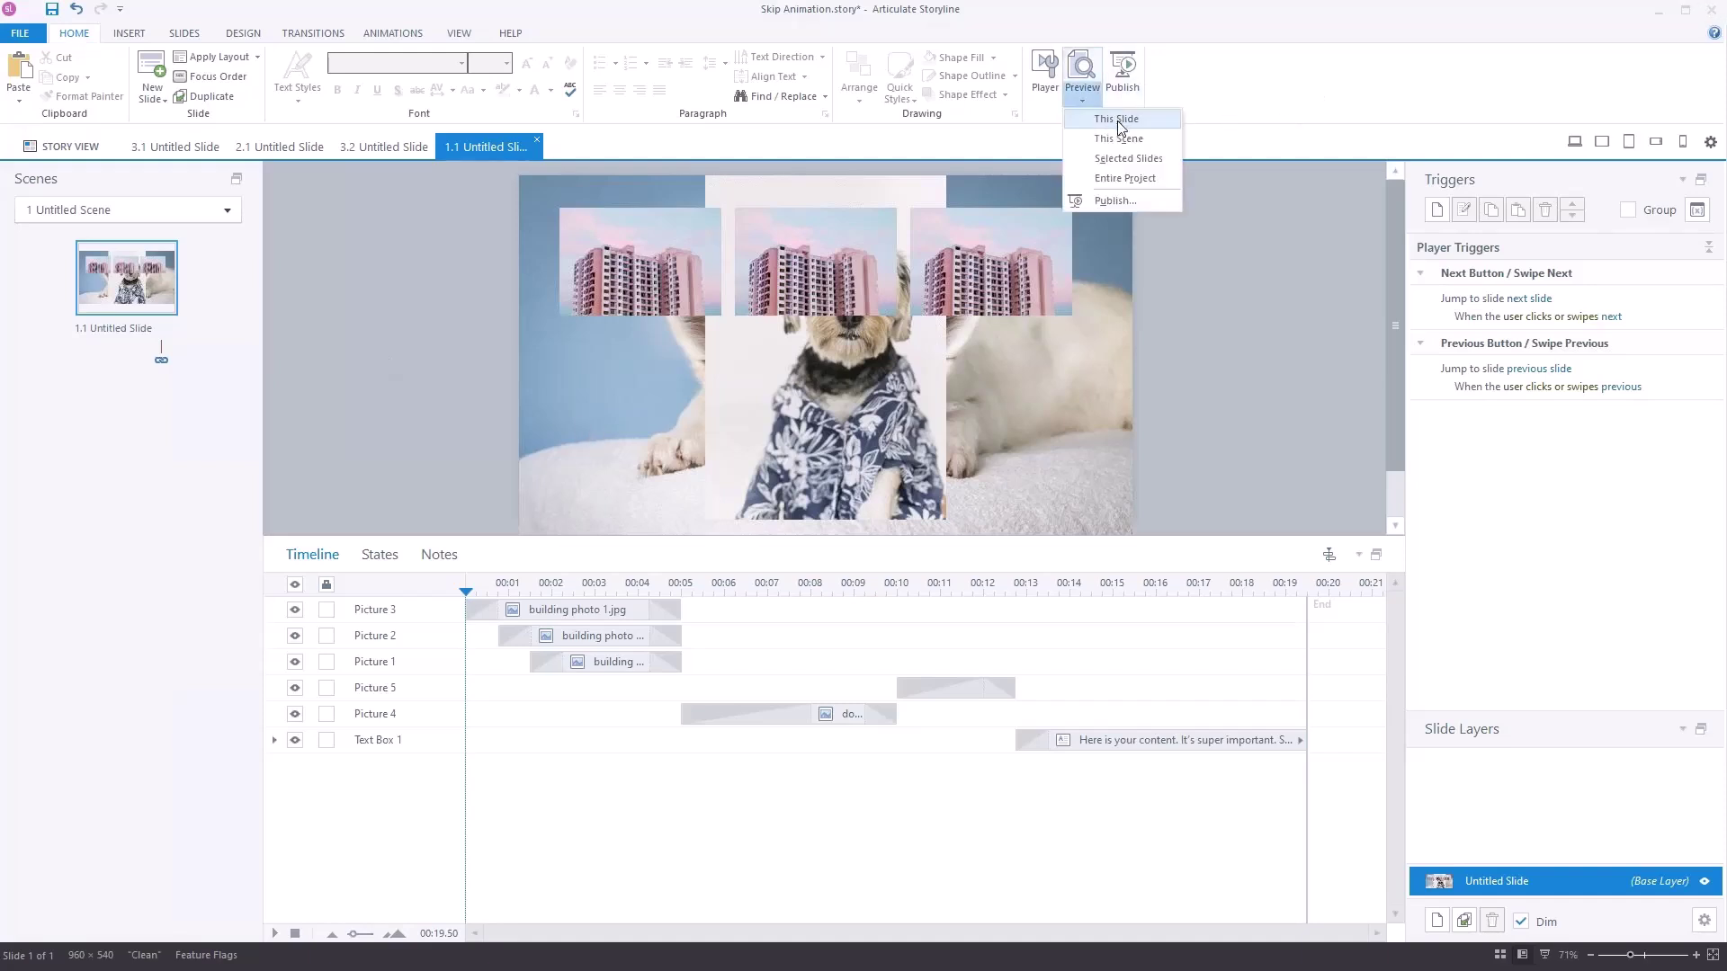
left_click(1117, 121)
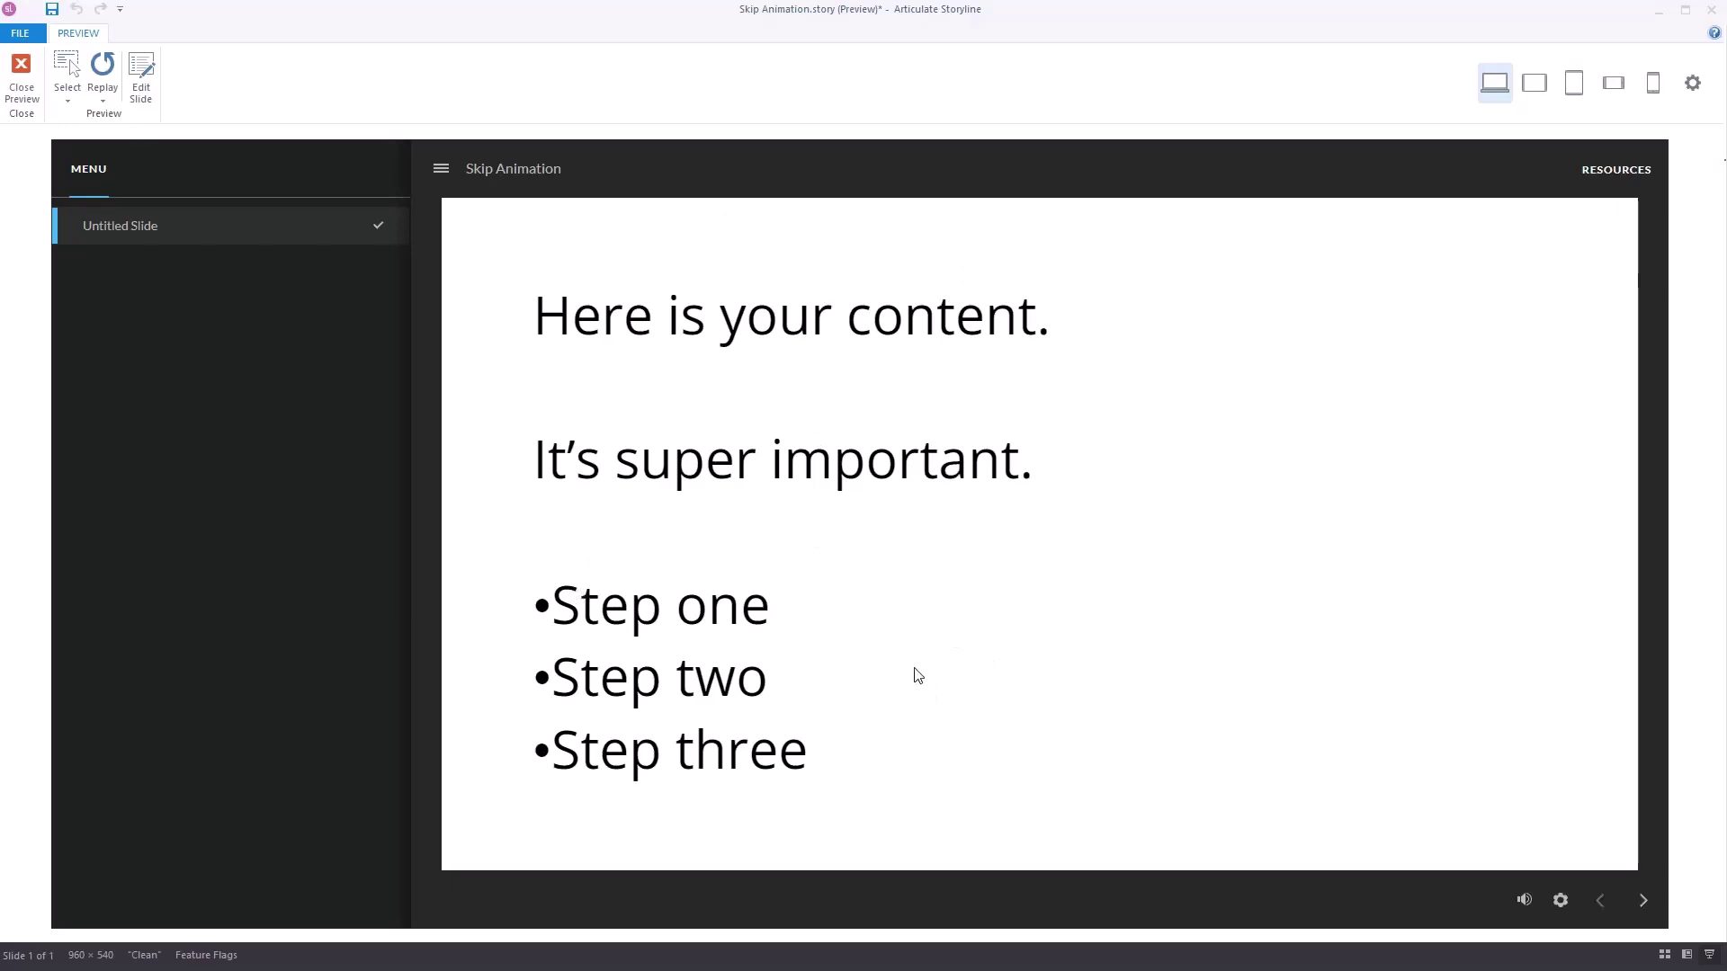
left_click(30, 85)
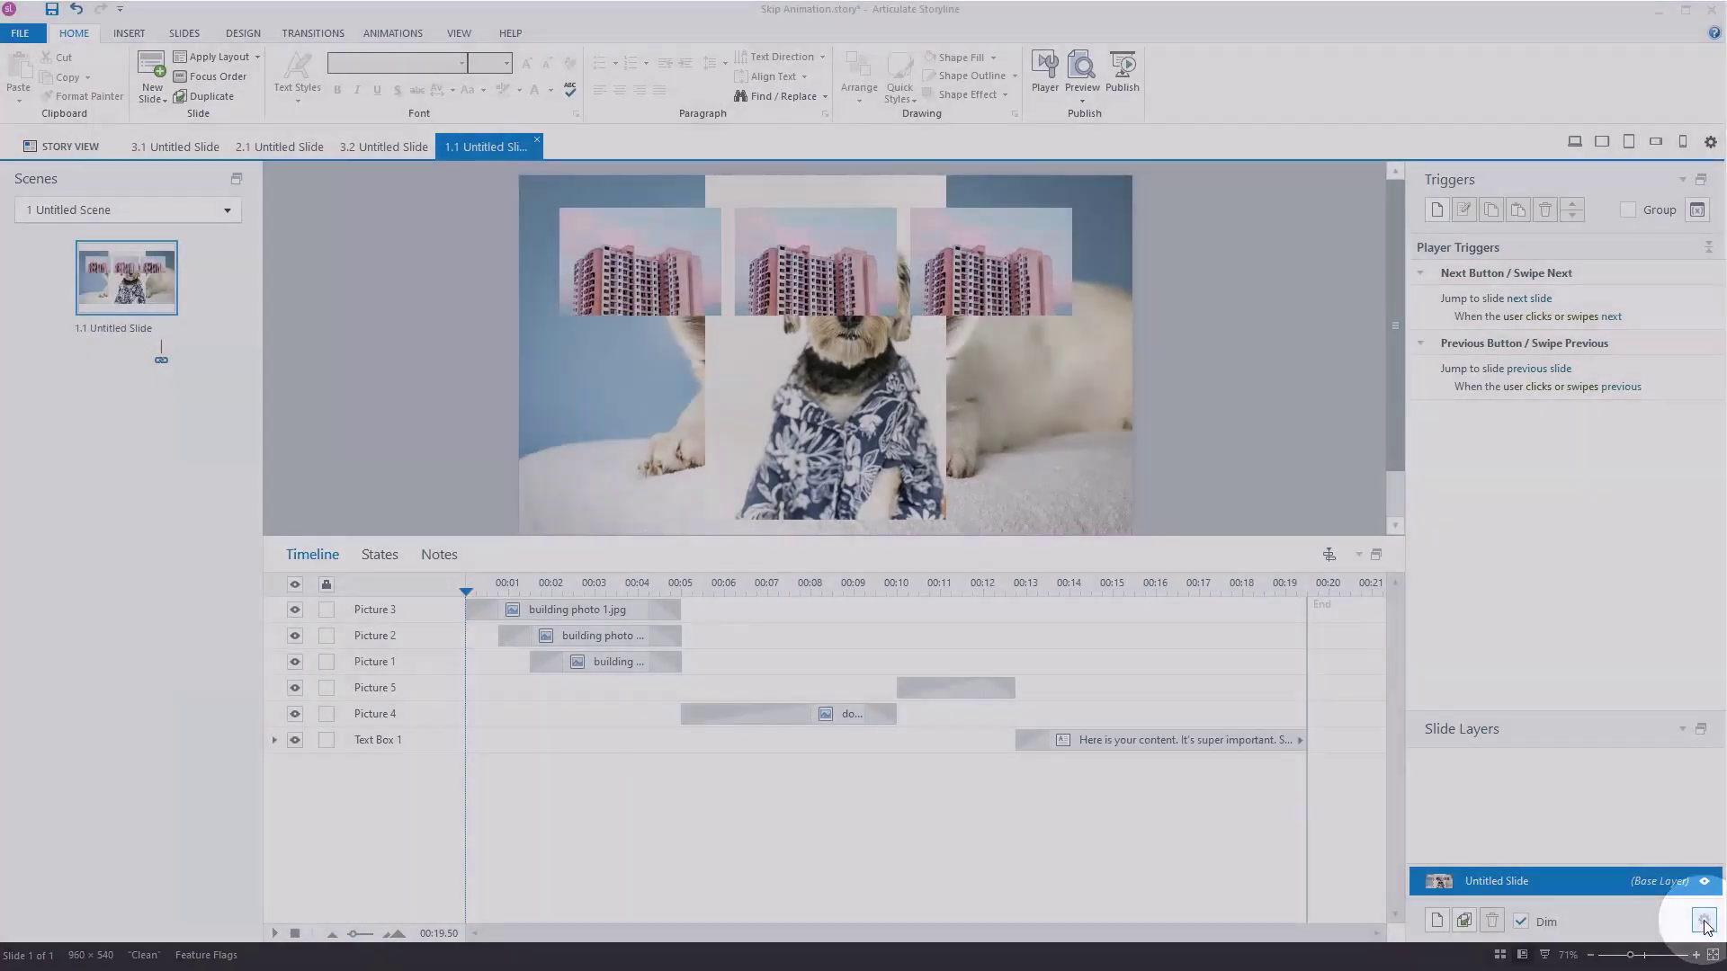
In slide 1.1's properties, set the player features to Custom for the selected slides and enable the Seekbar
left_click(1705, 921)
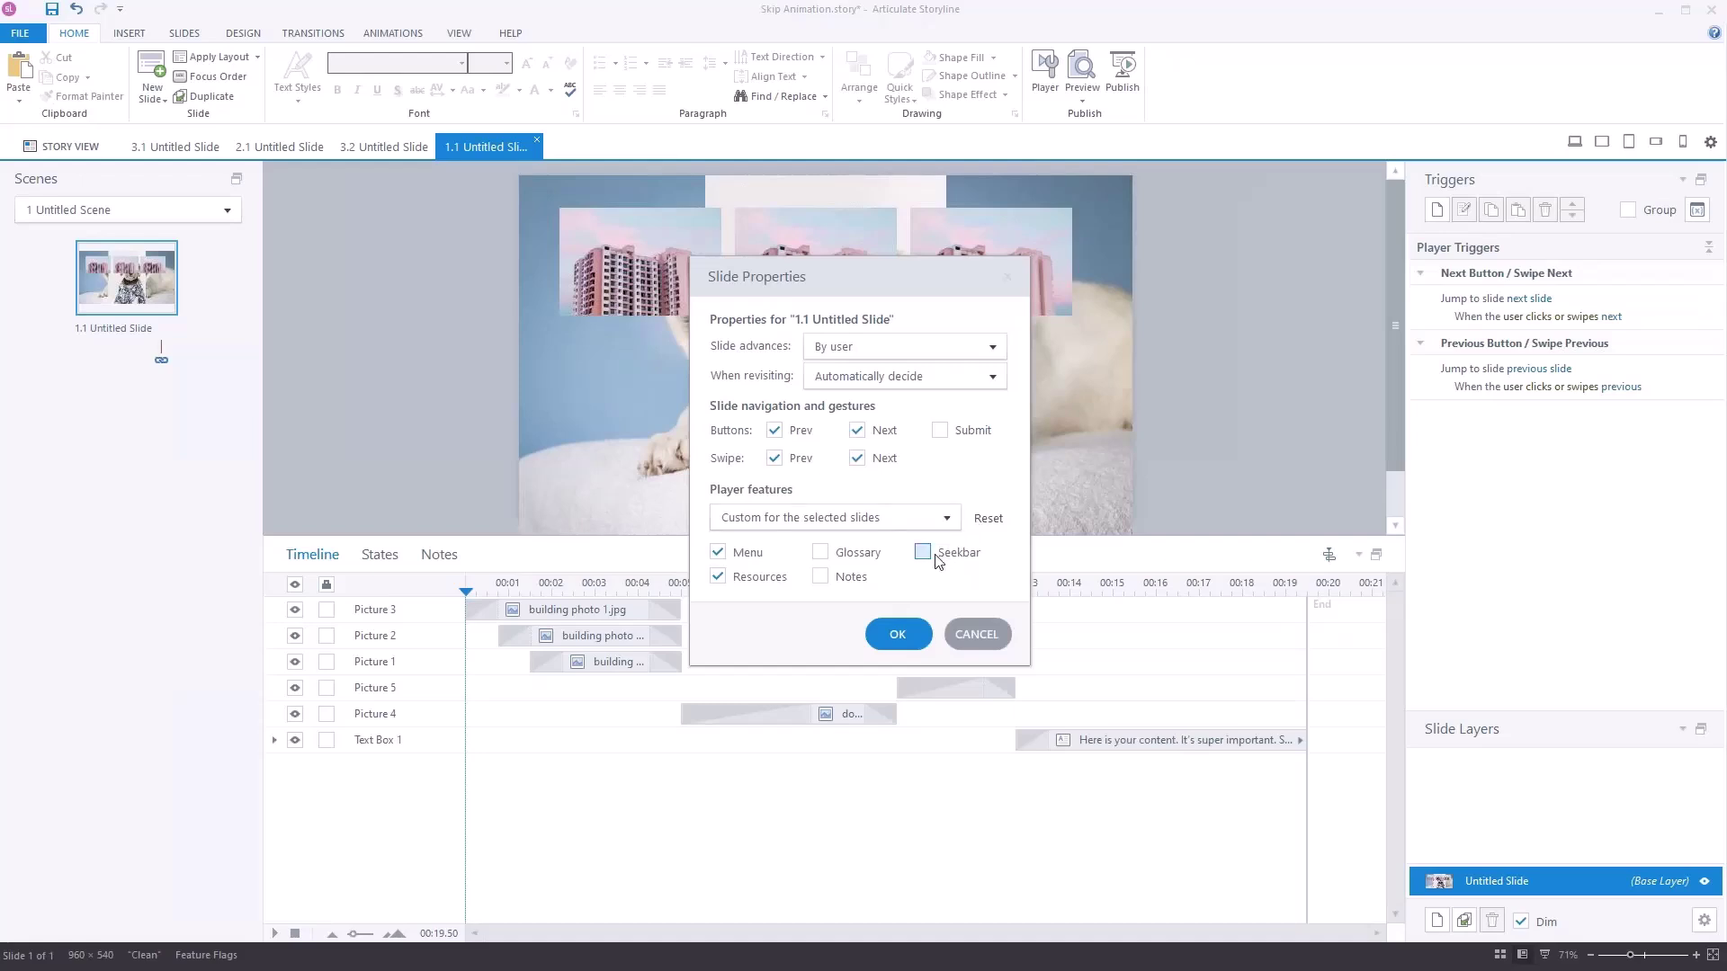
left_click(948, 519)
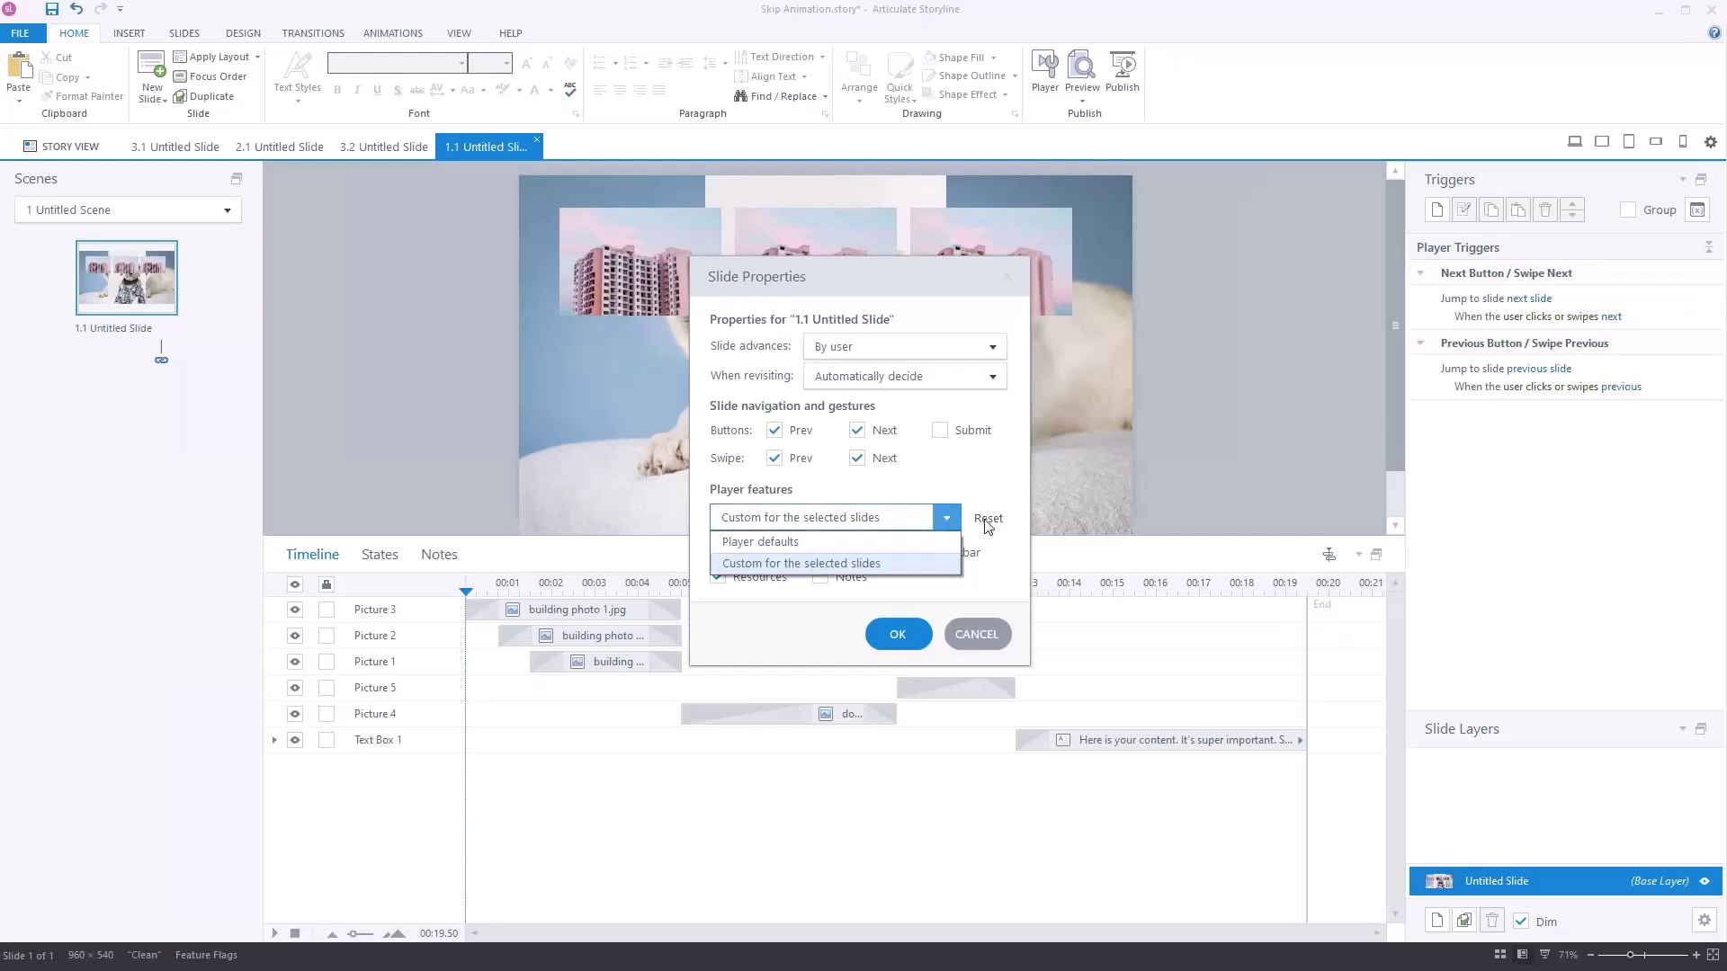
left_click(796, 542)
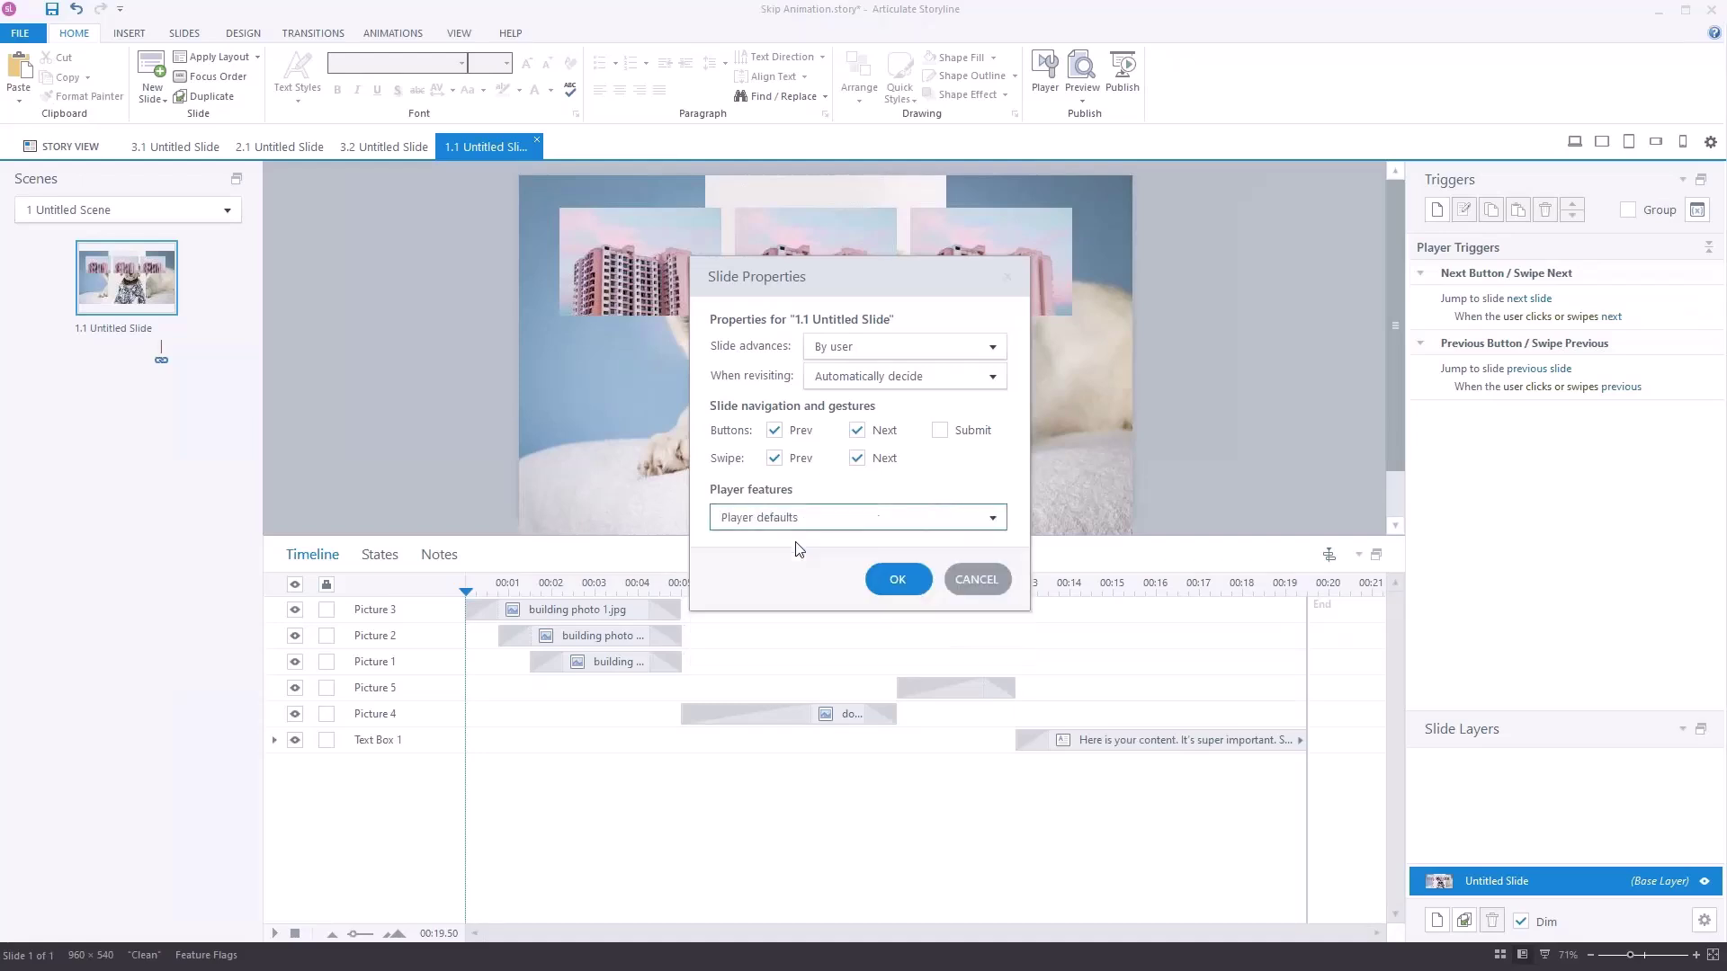
left_click(993, 517)
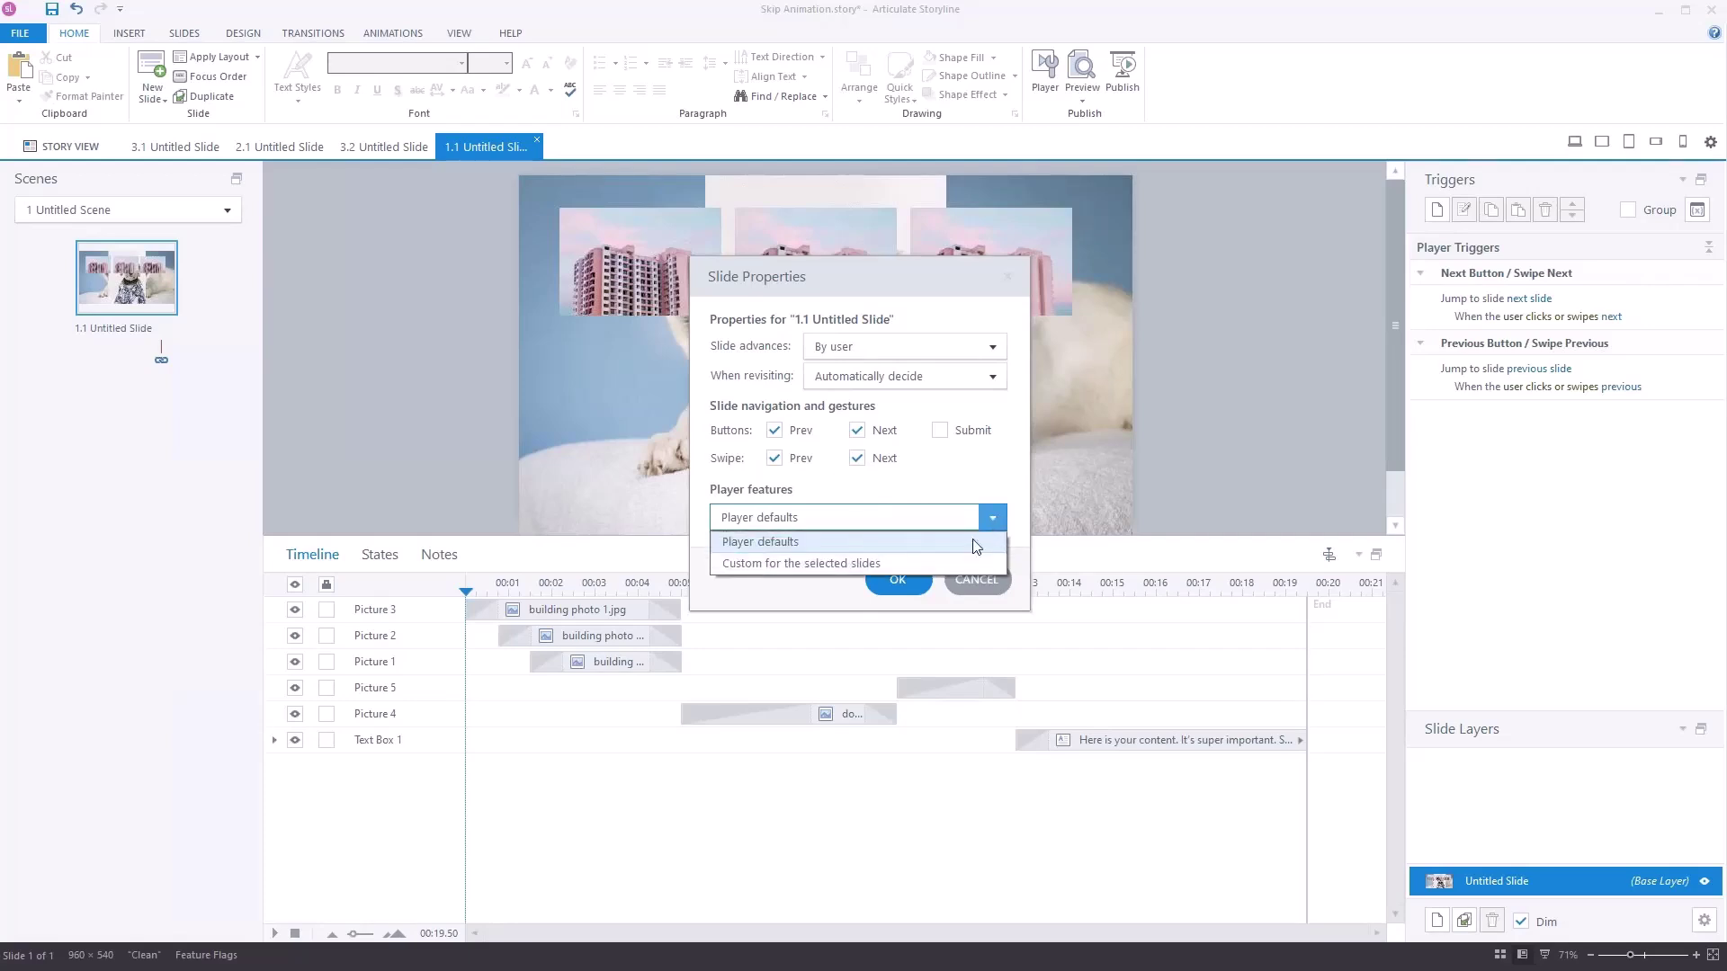
left_click(948, 566)
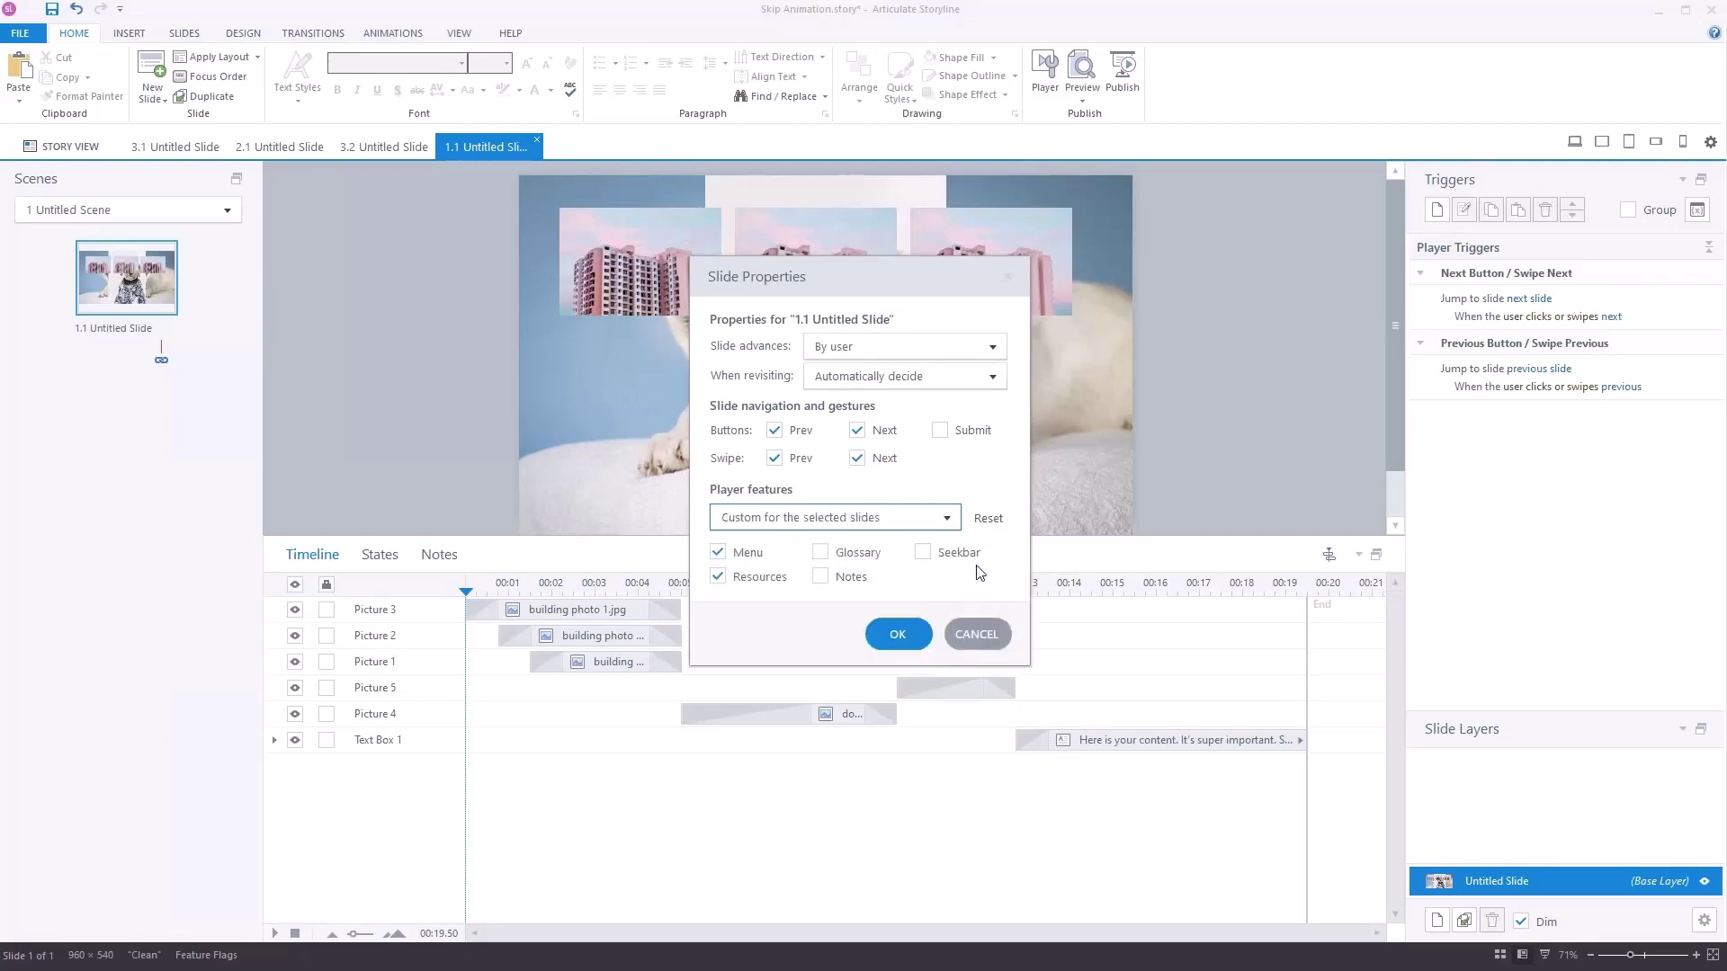
left_click(923, 553)
left_click(897, 635)
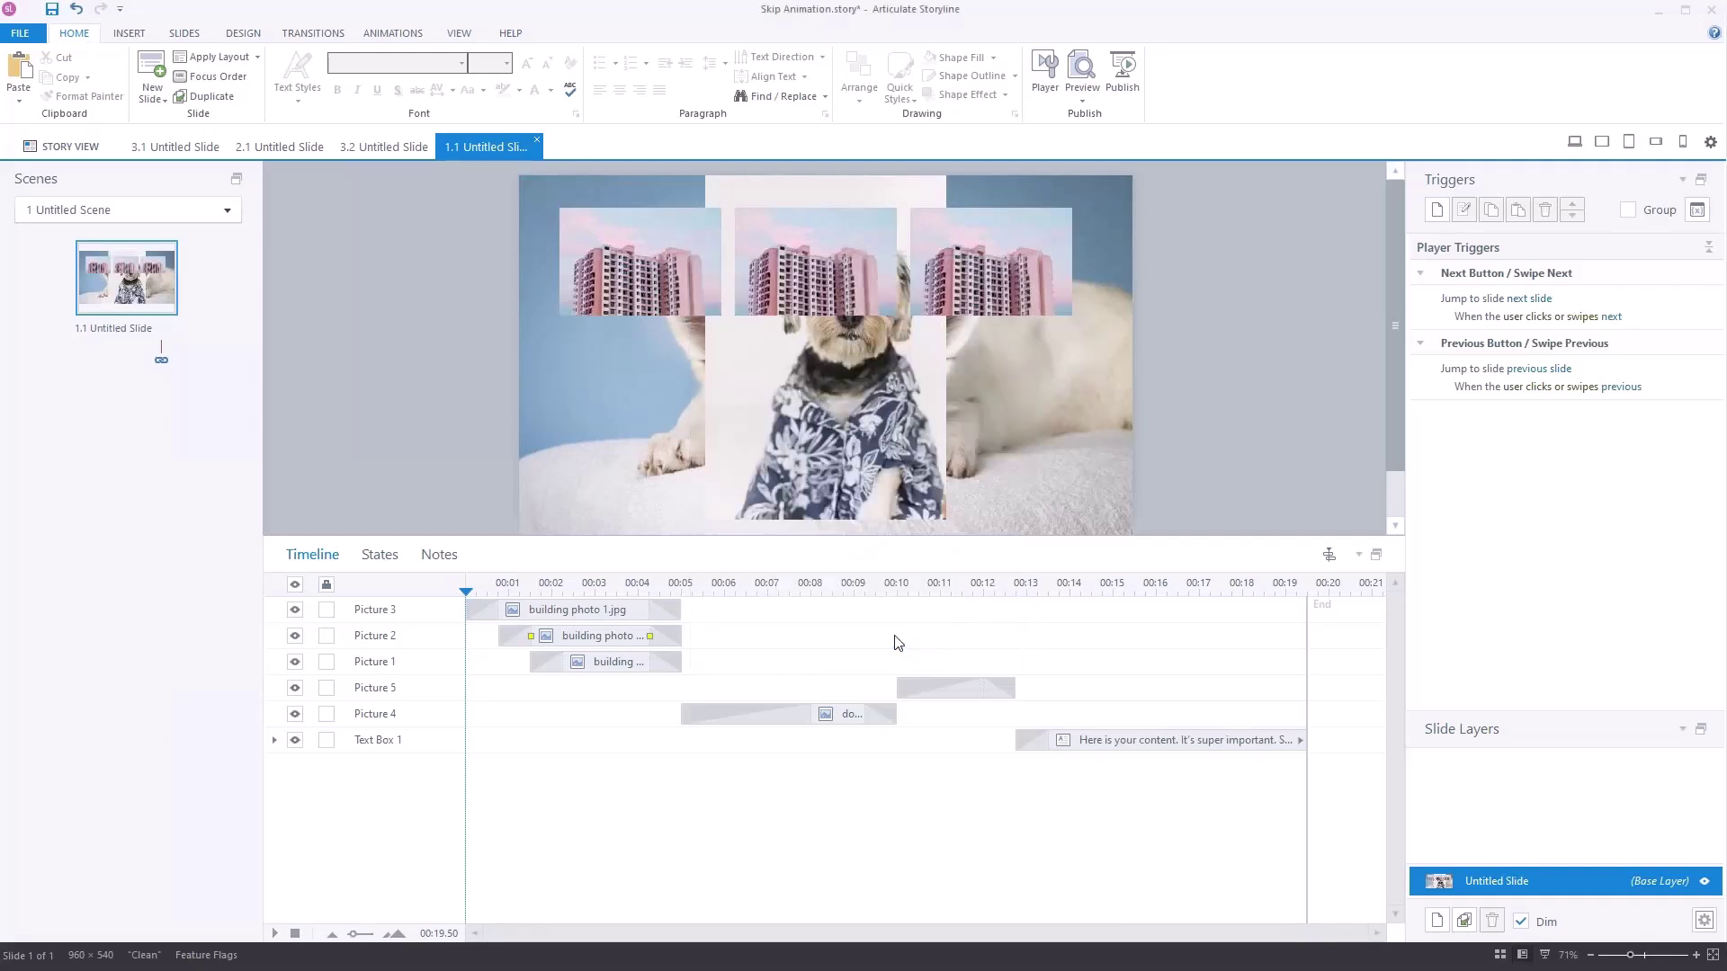
Preview slide 1.1, scrub the seekbar forward to near the end of the animation, and close the preview
left_click(1082, 100)
left_click(1102, 136)
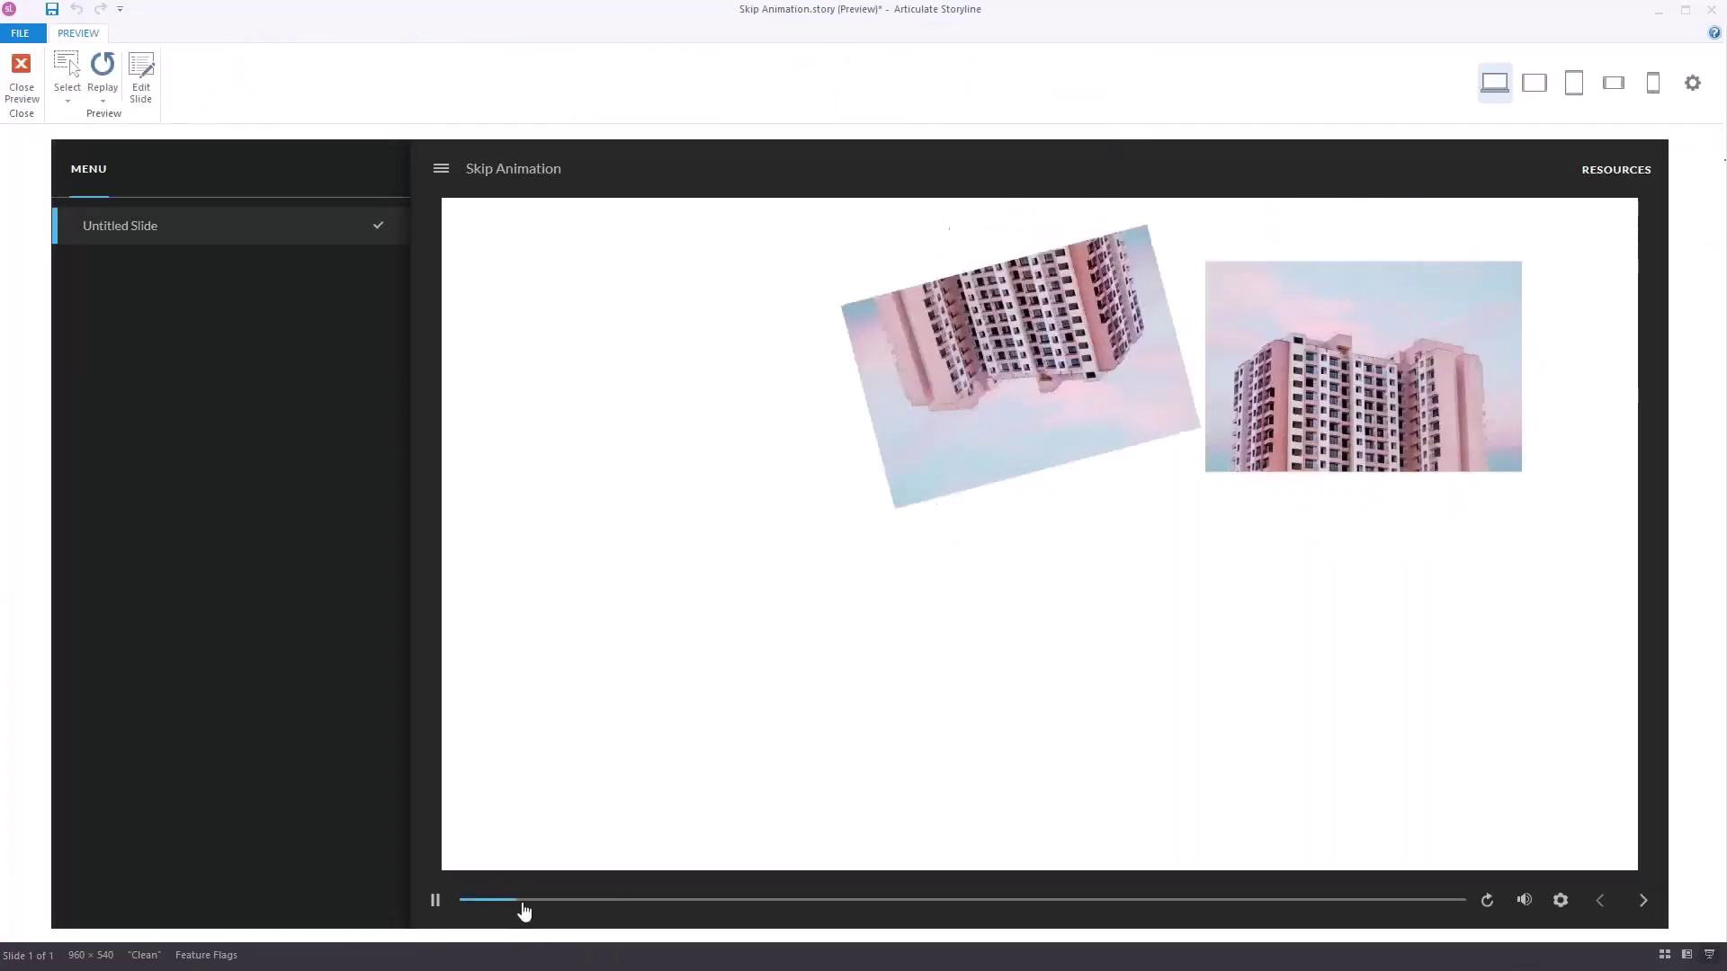
left_click_drag(524, 911, 1450, 903)
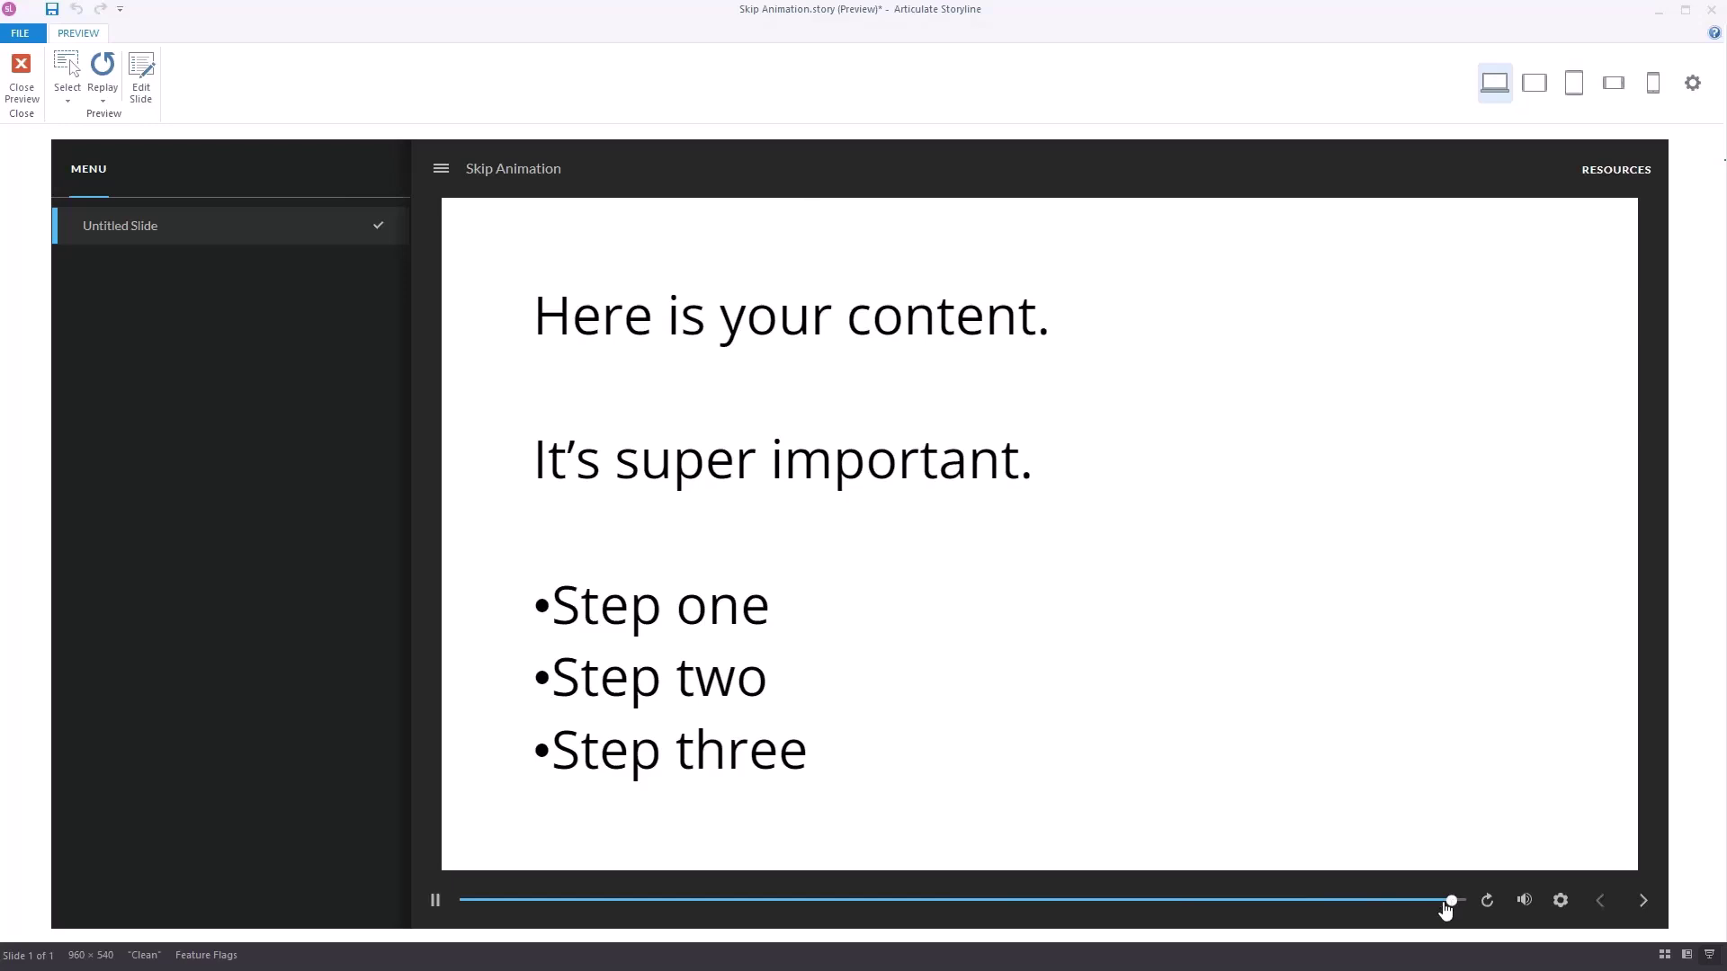
left_click(28, 84)
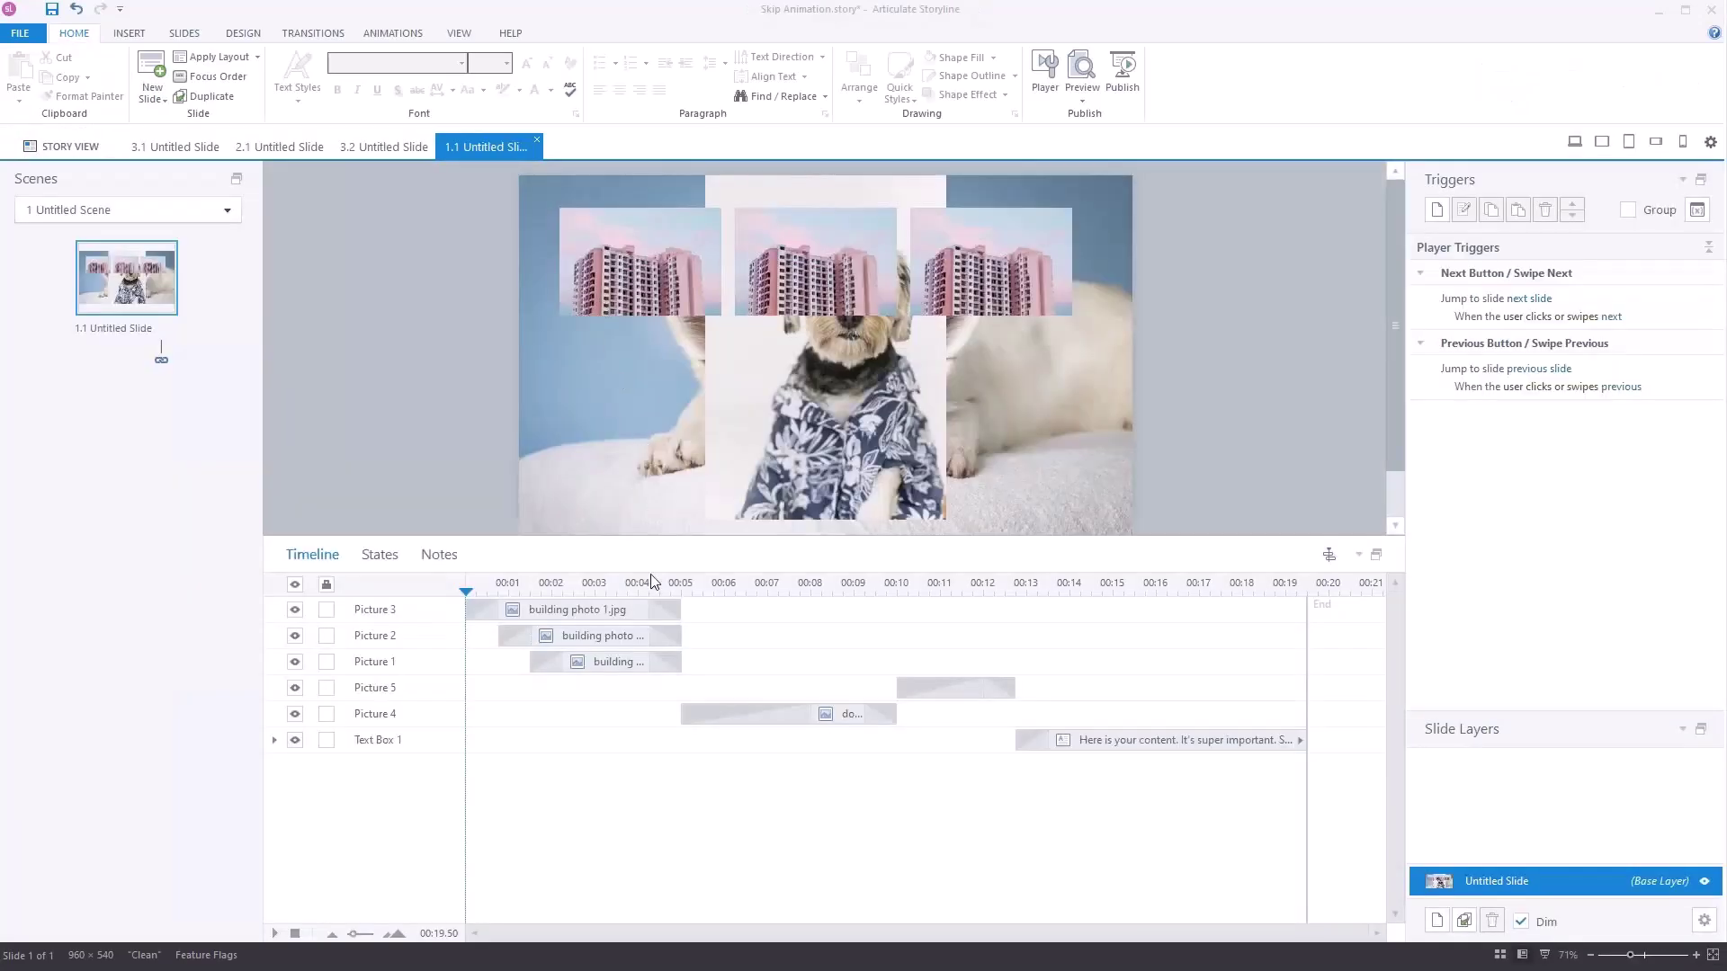
From Story View, preview scene 2, test its Skip Animation button on the first slide, and close the preview
left_click(72, 146)
left_click(683, 213)
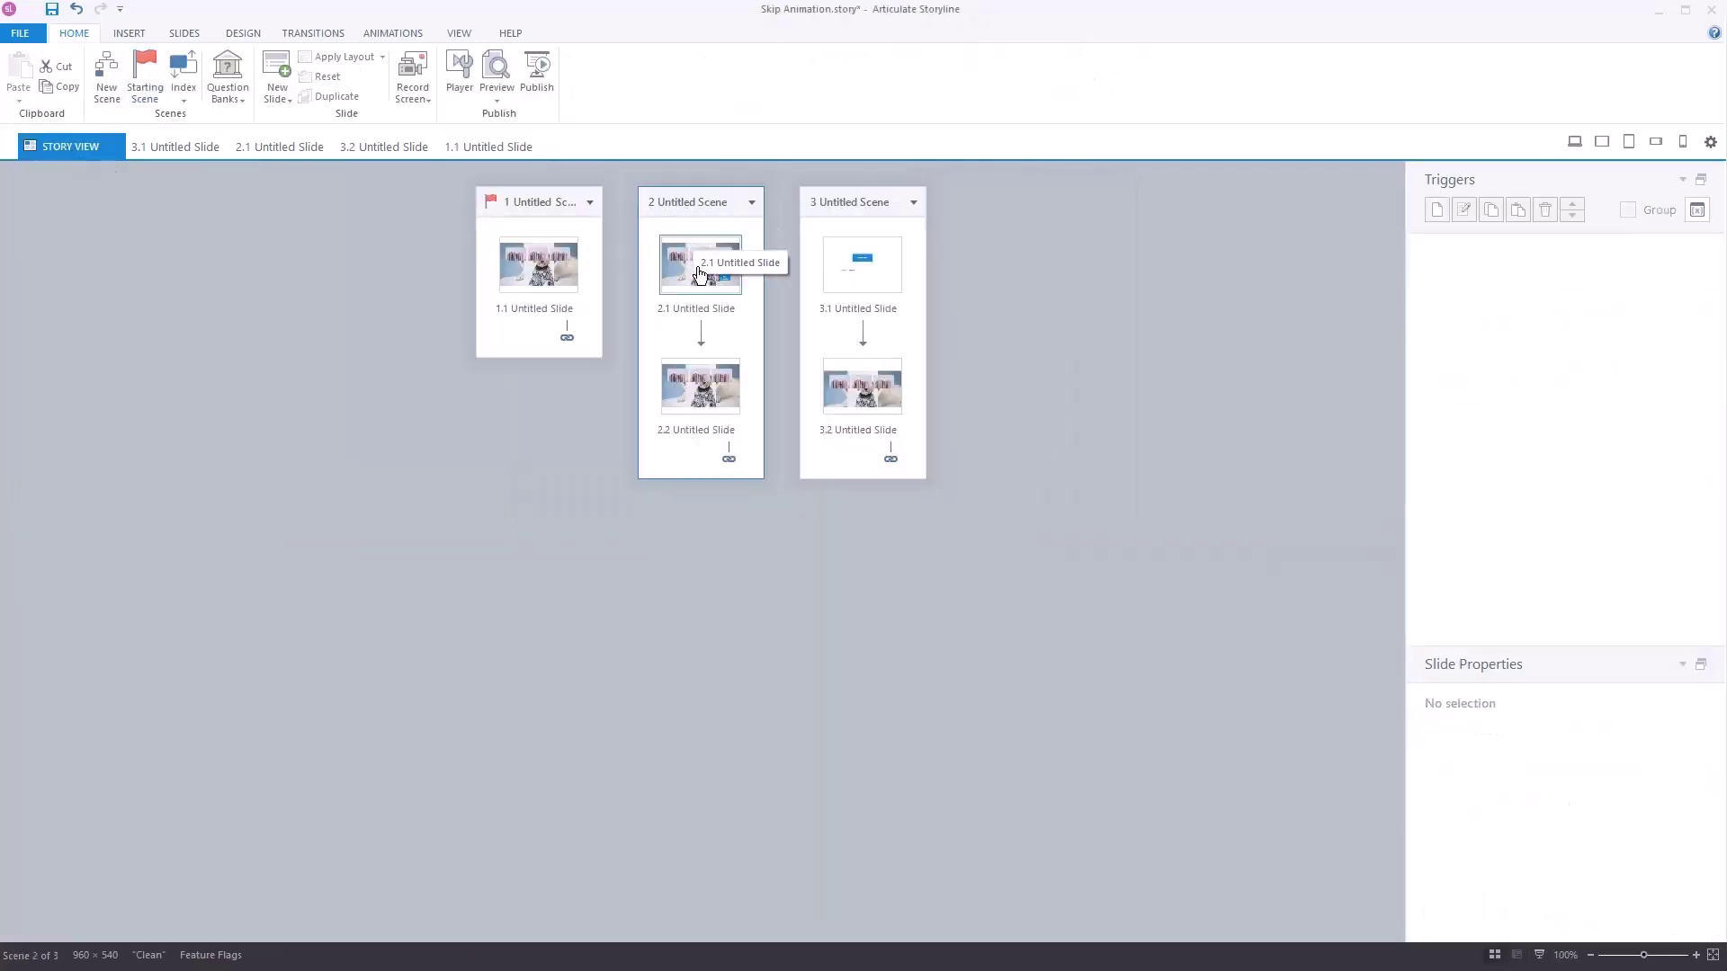
left_click(496, 99)
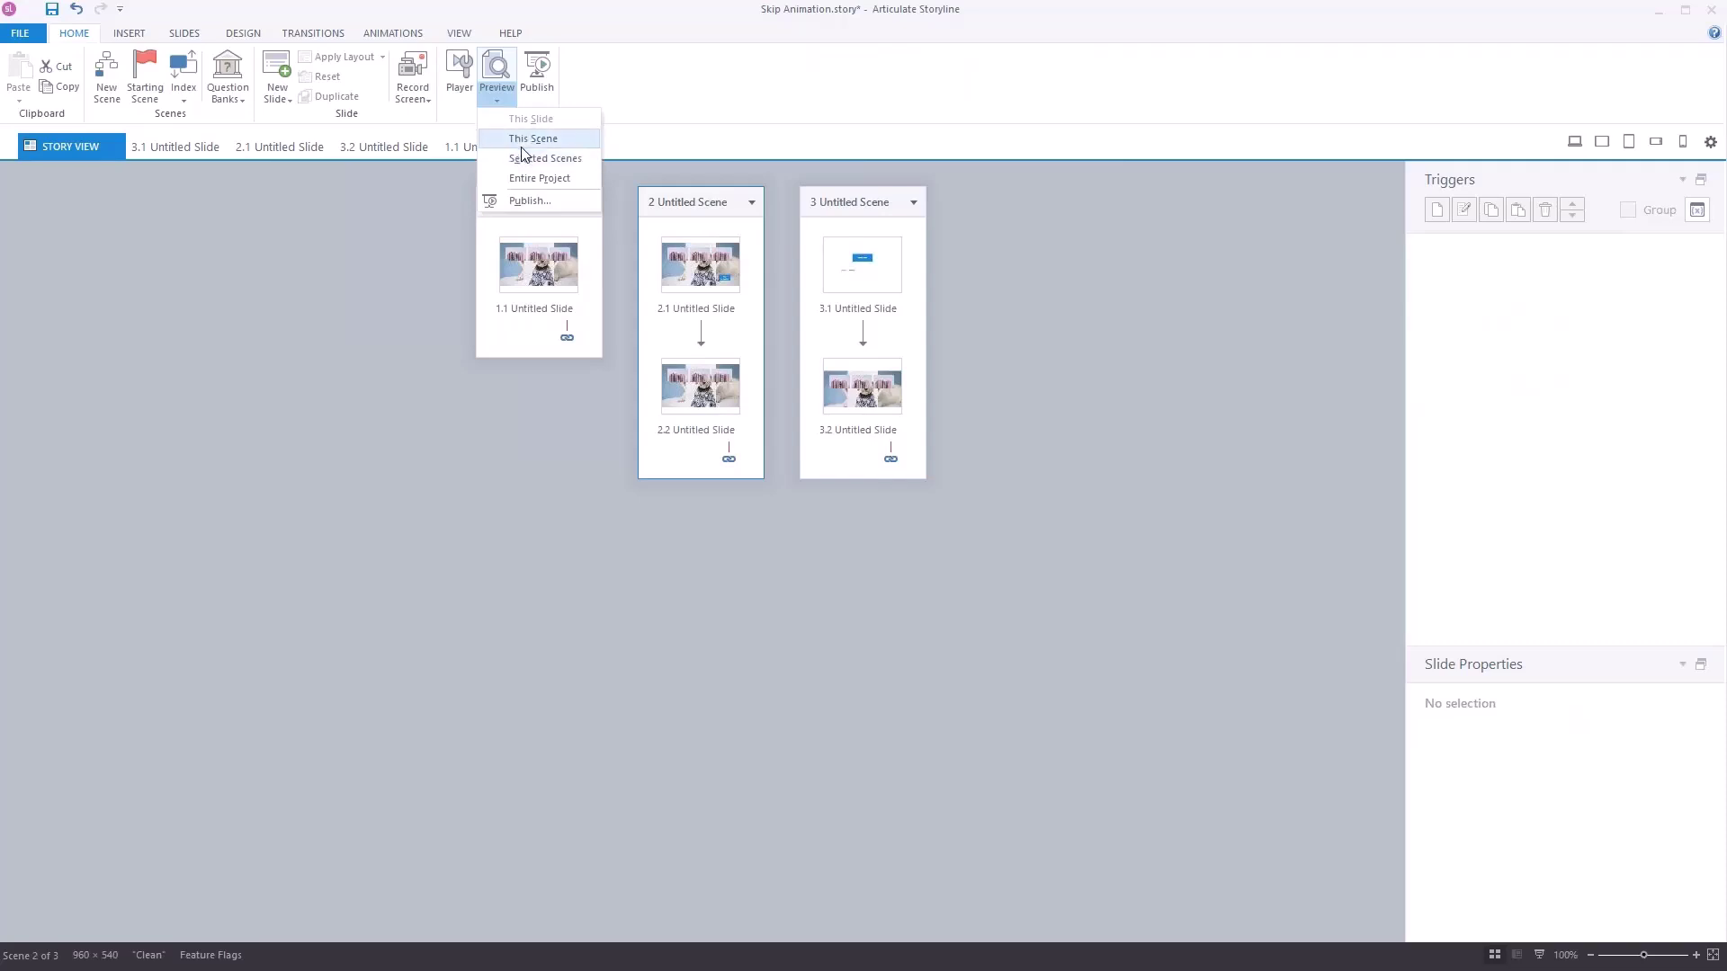
left_click(521, 142)
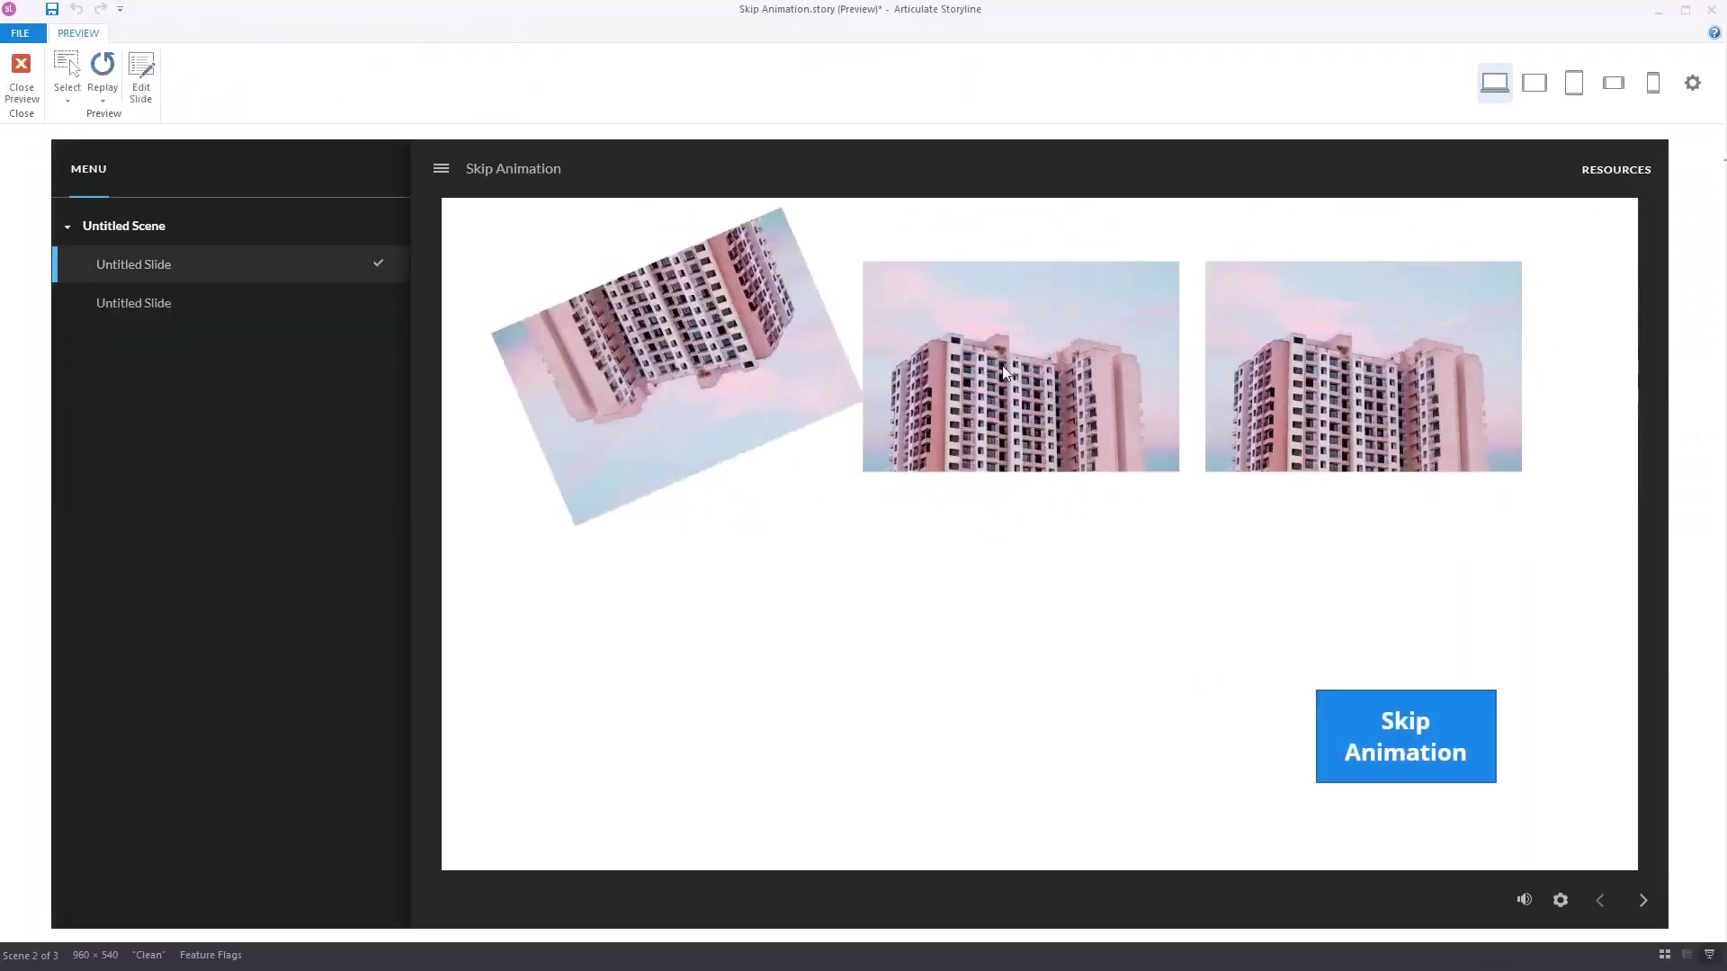
left_click(1395, 761)
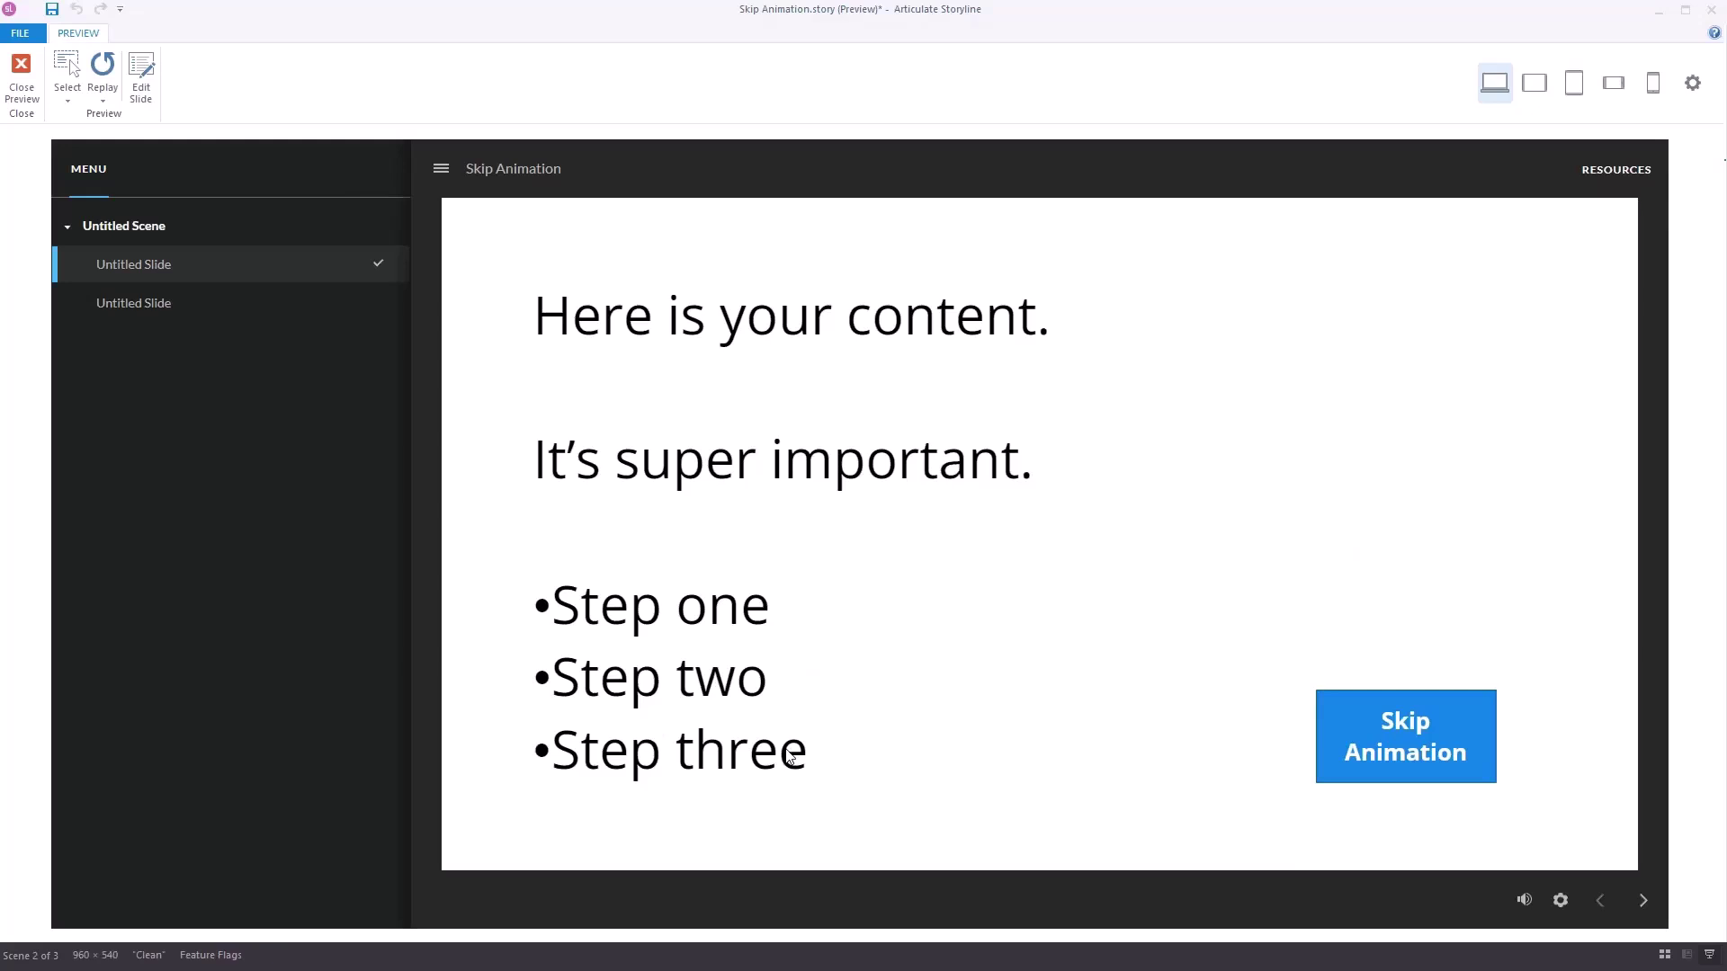
left_click(21, 72)
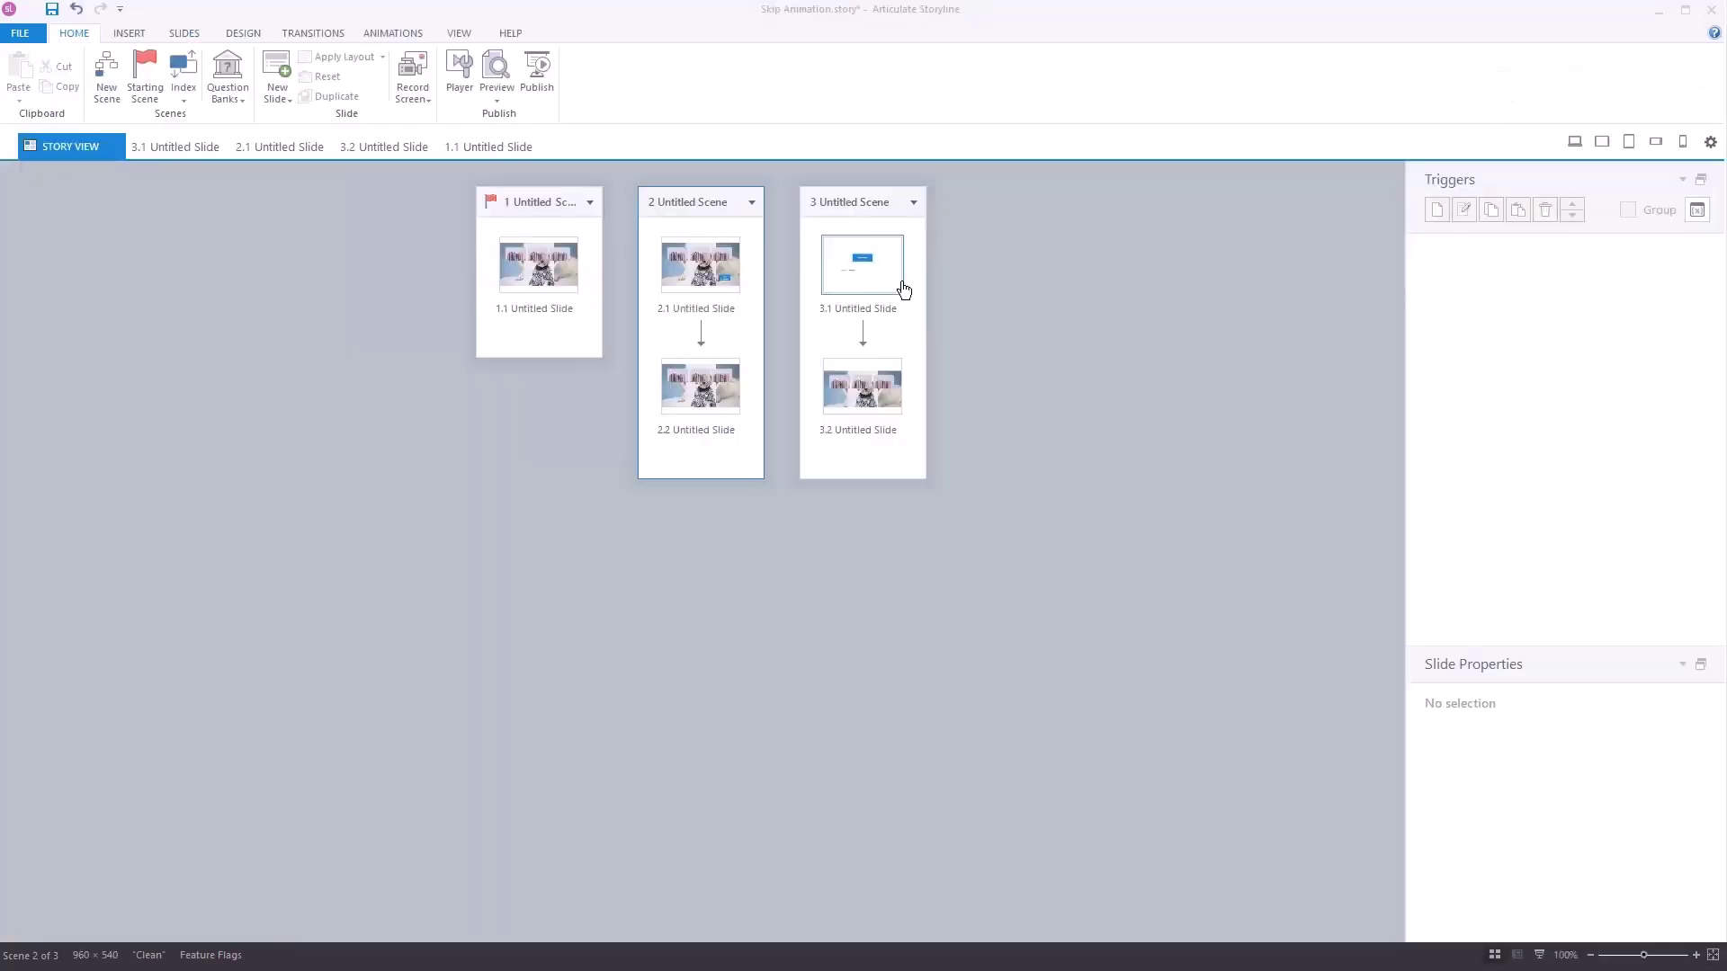
Preview scene 3 and test its Animations button by toggling the Animations On value several times
left_click(854, 202)
left_click(496, 99)
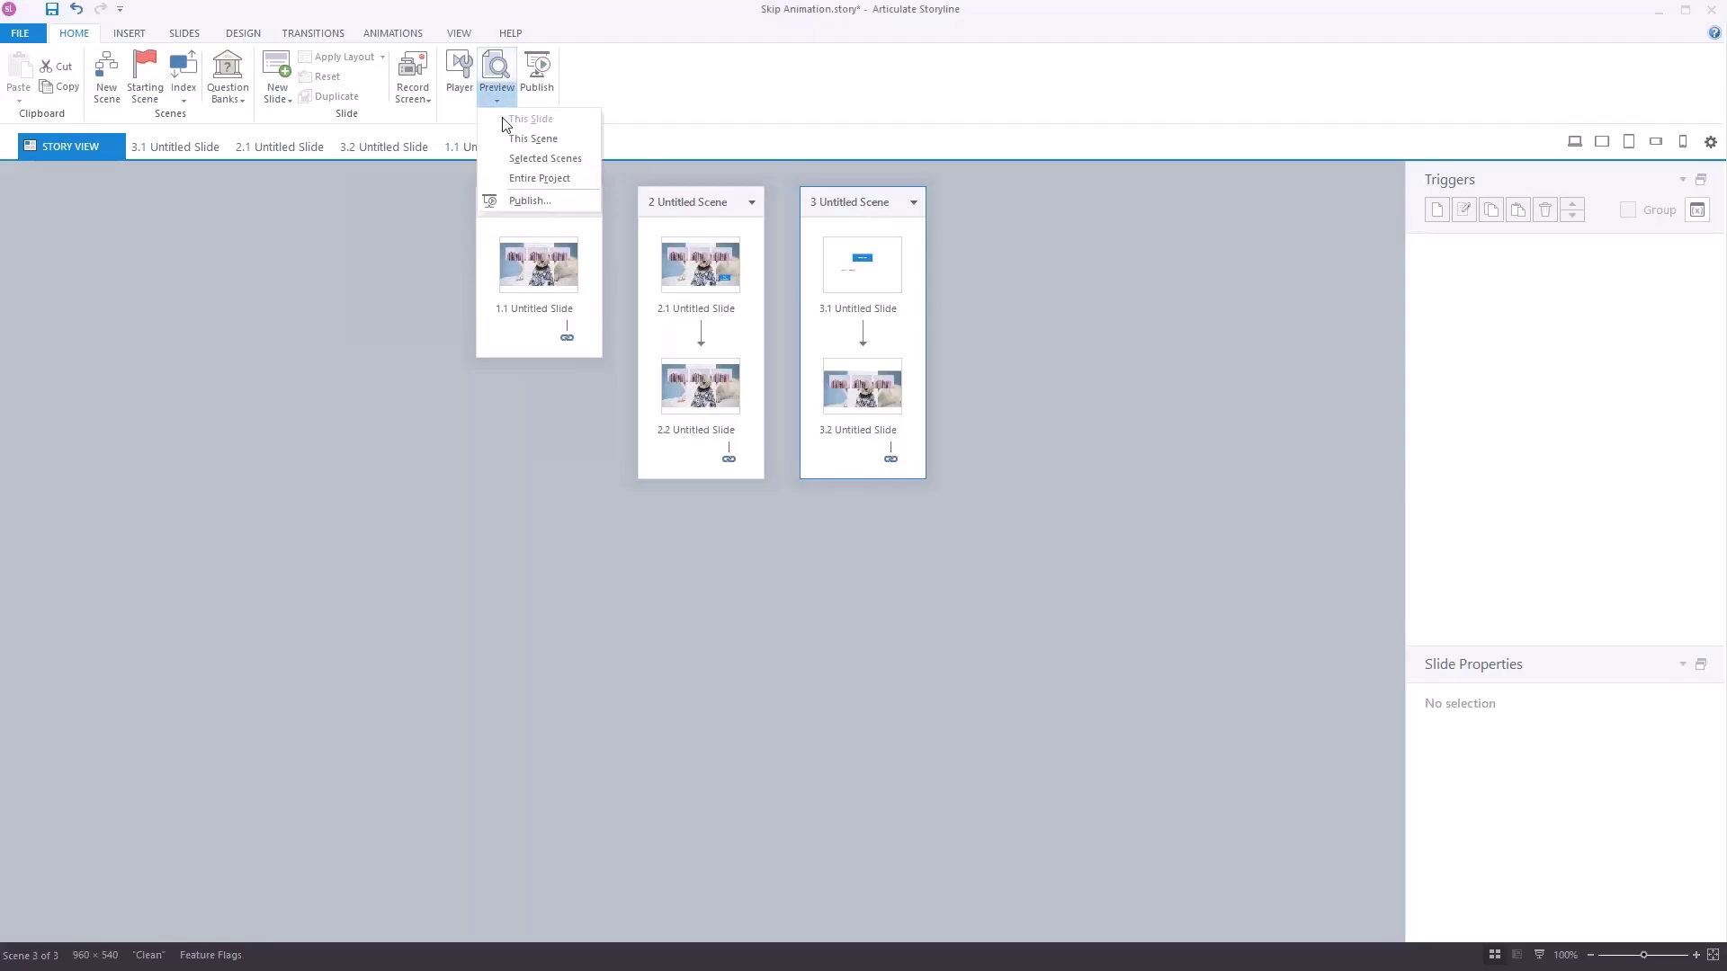
left_click(534, 139)
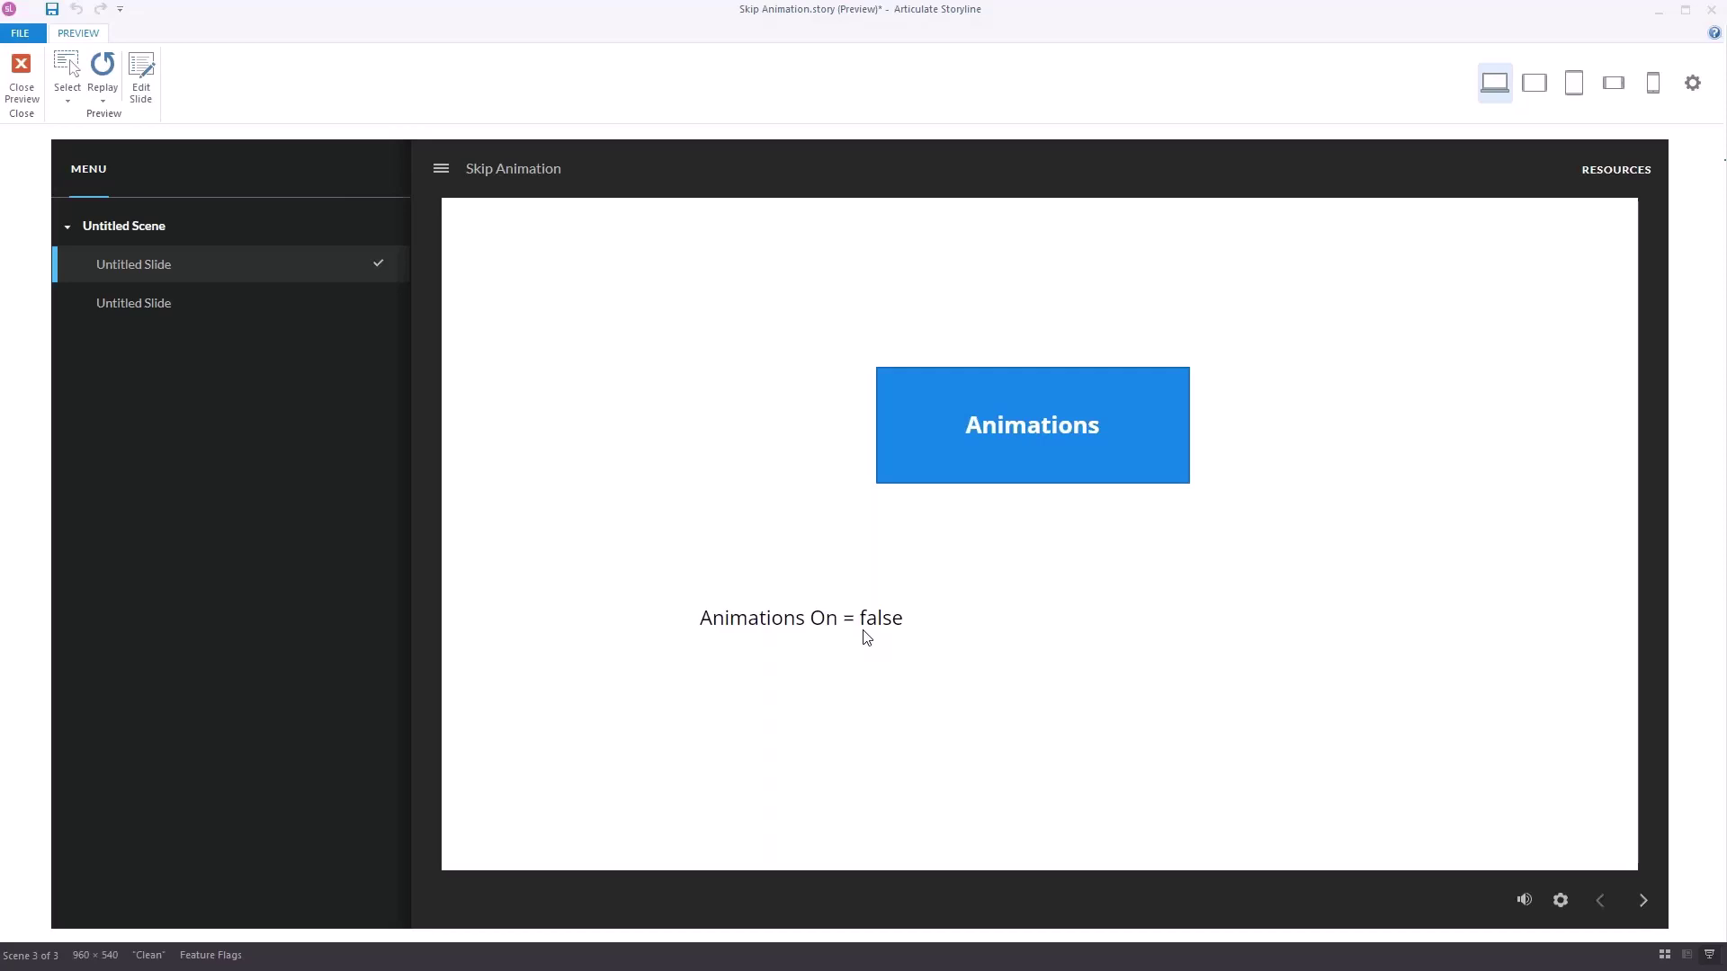
left_click(1035, 441)
left_click(1036, 441)
left_click(1036, 442)
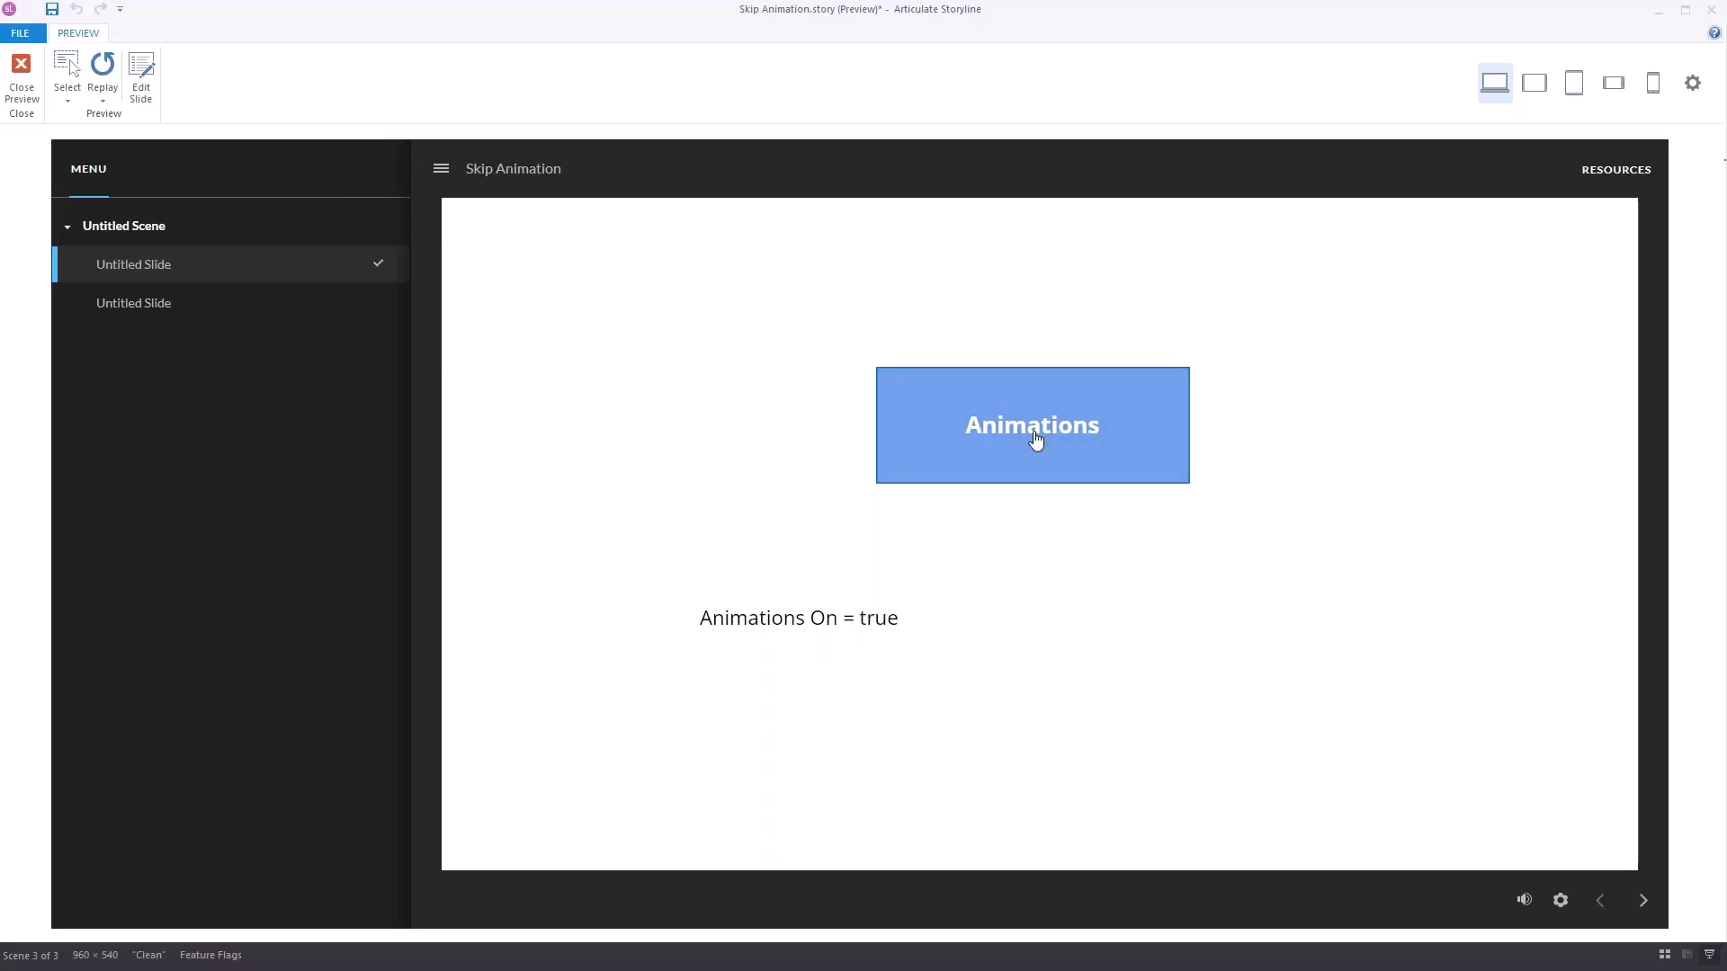
left_click(1036, 441)
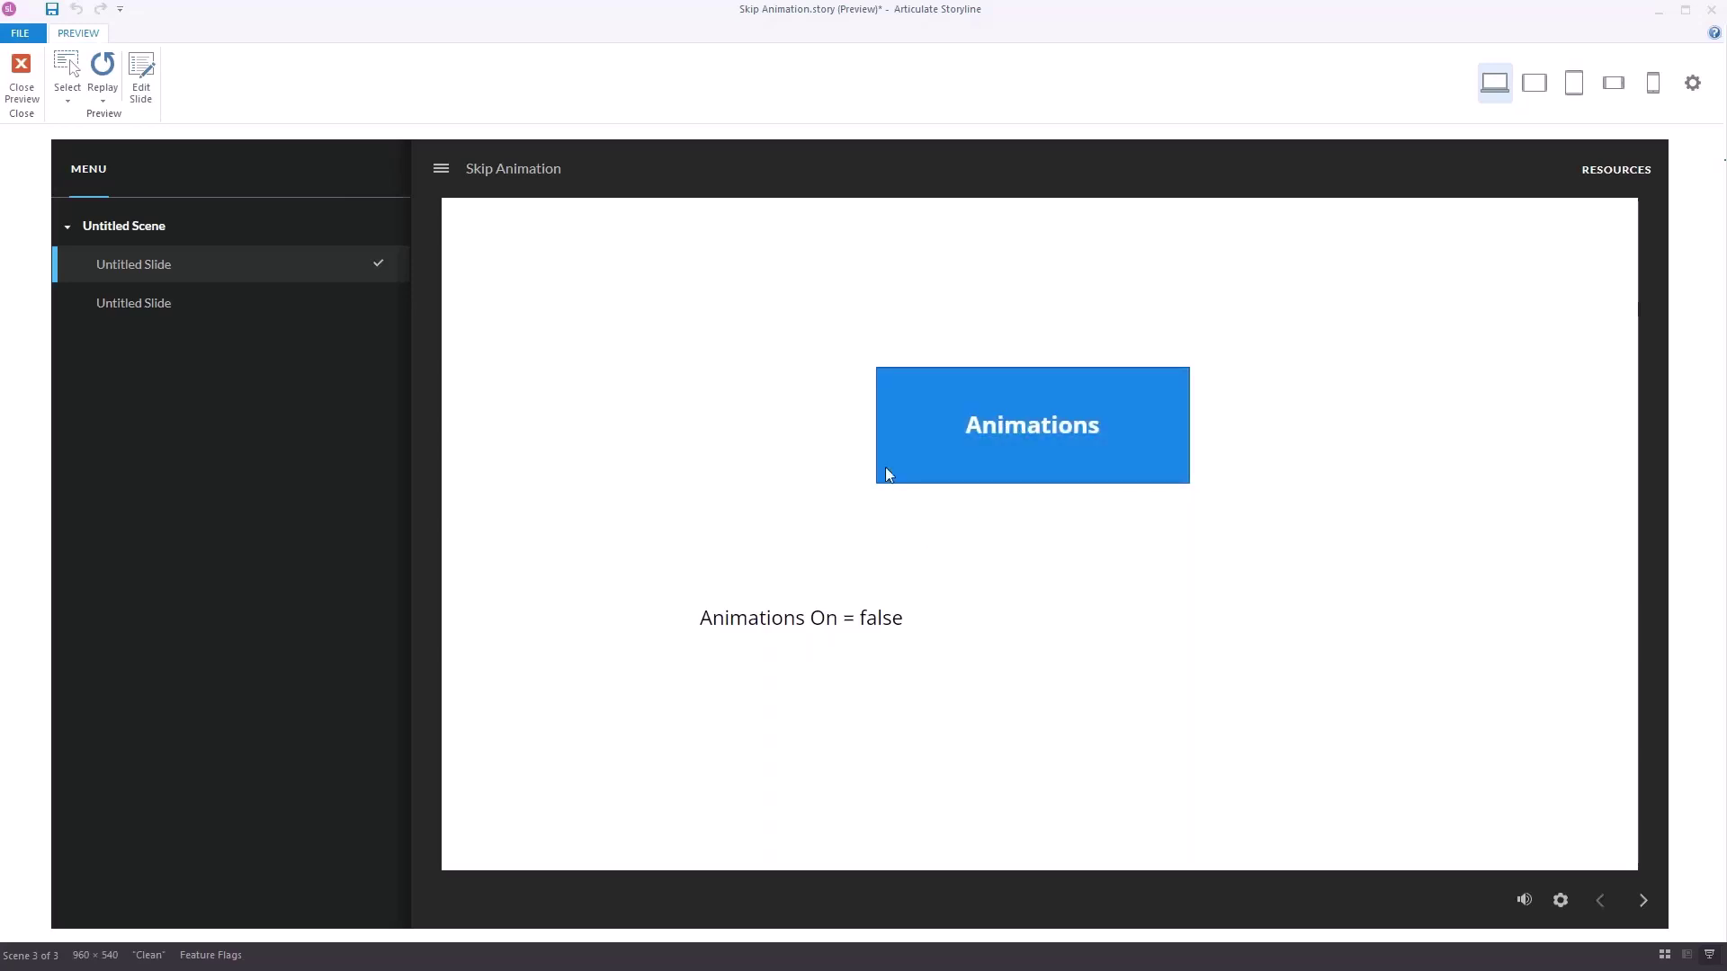
Check scene 3's second slide before and after toggling the Animations setting on the first slide, and close the preview
left_click(163, 313)
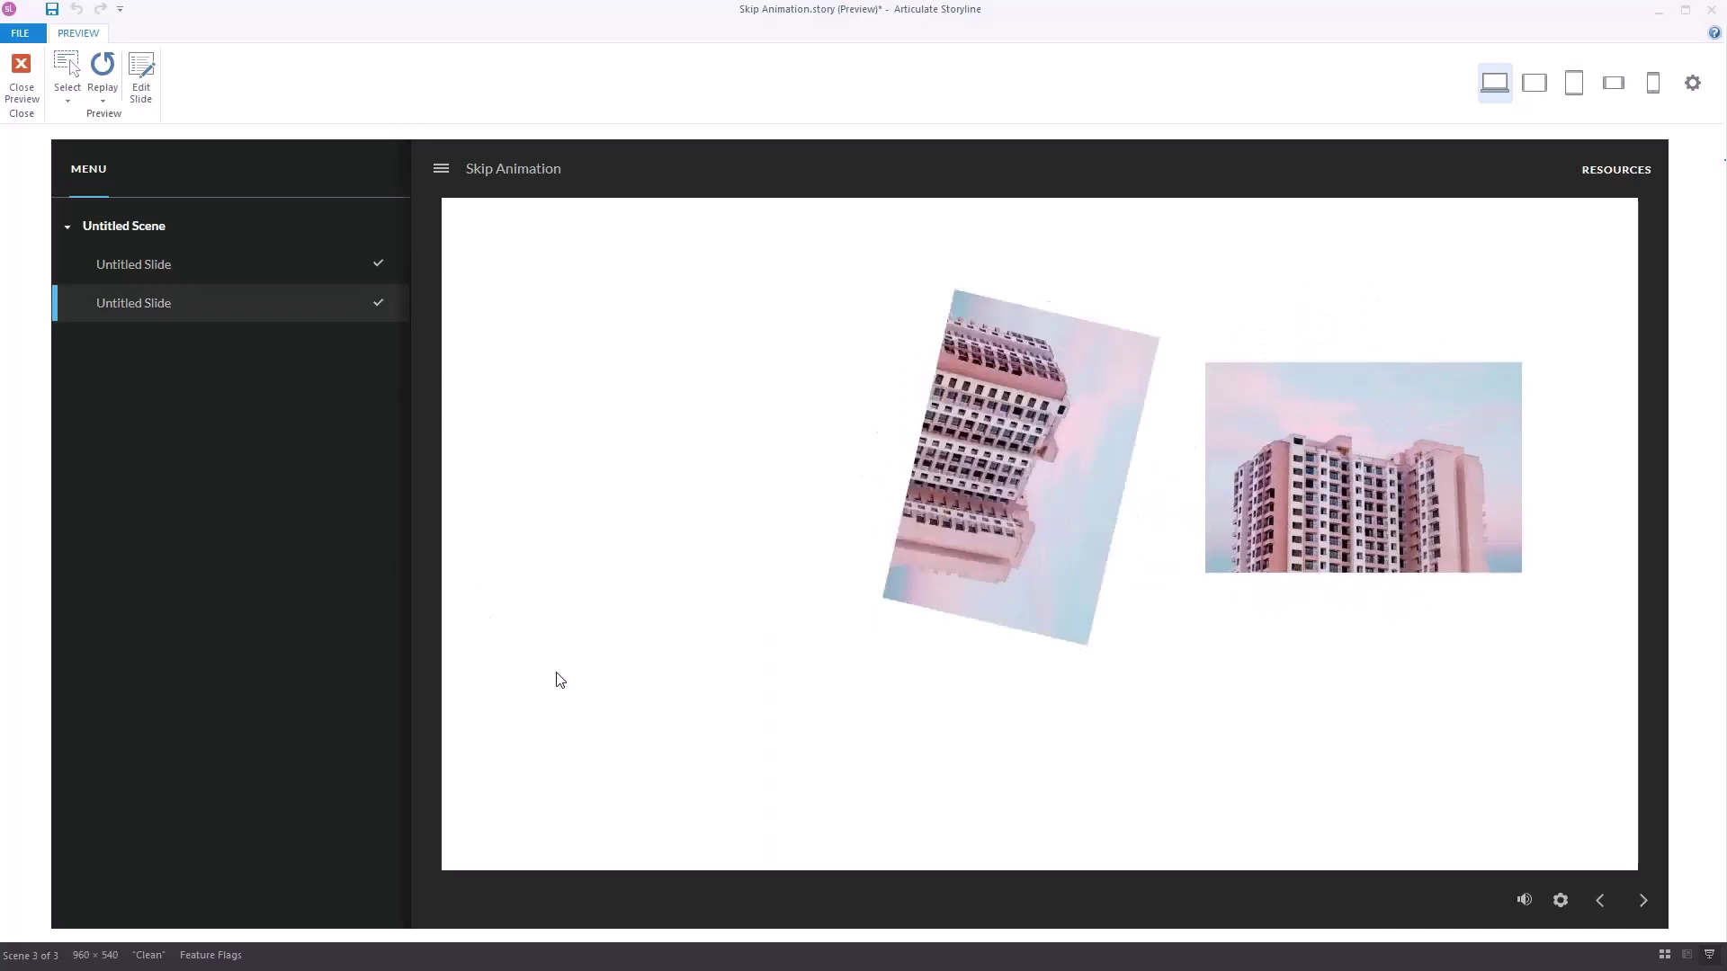
left_click(101, 268)
left_click(990, 477)
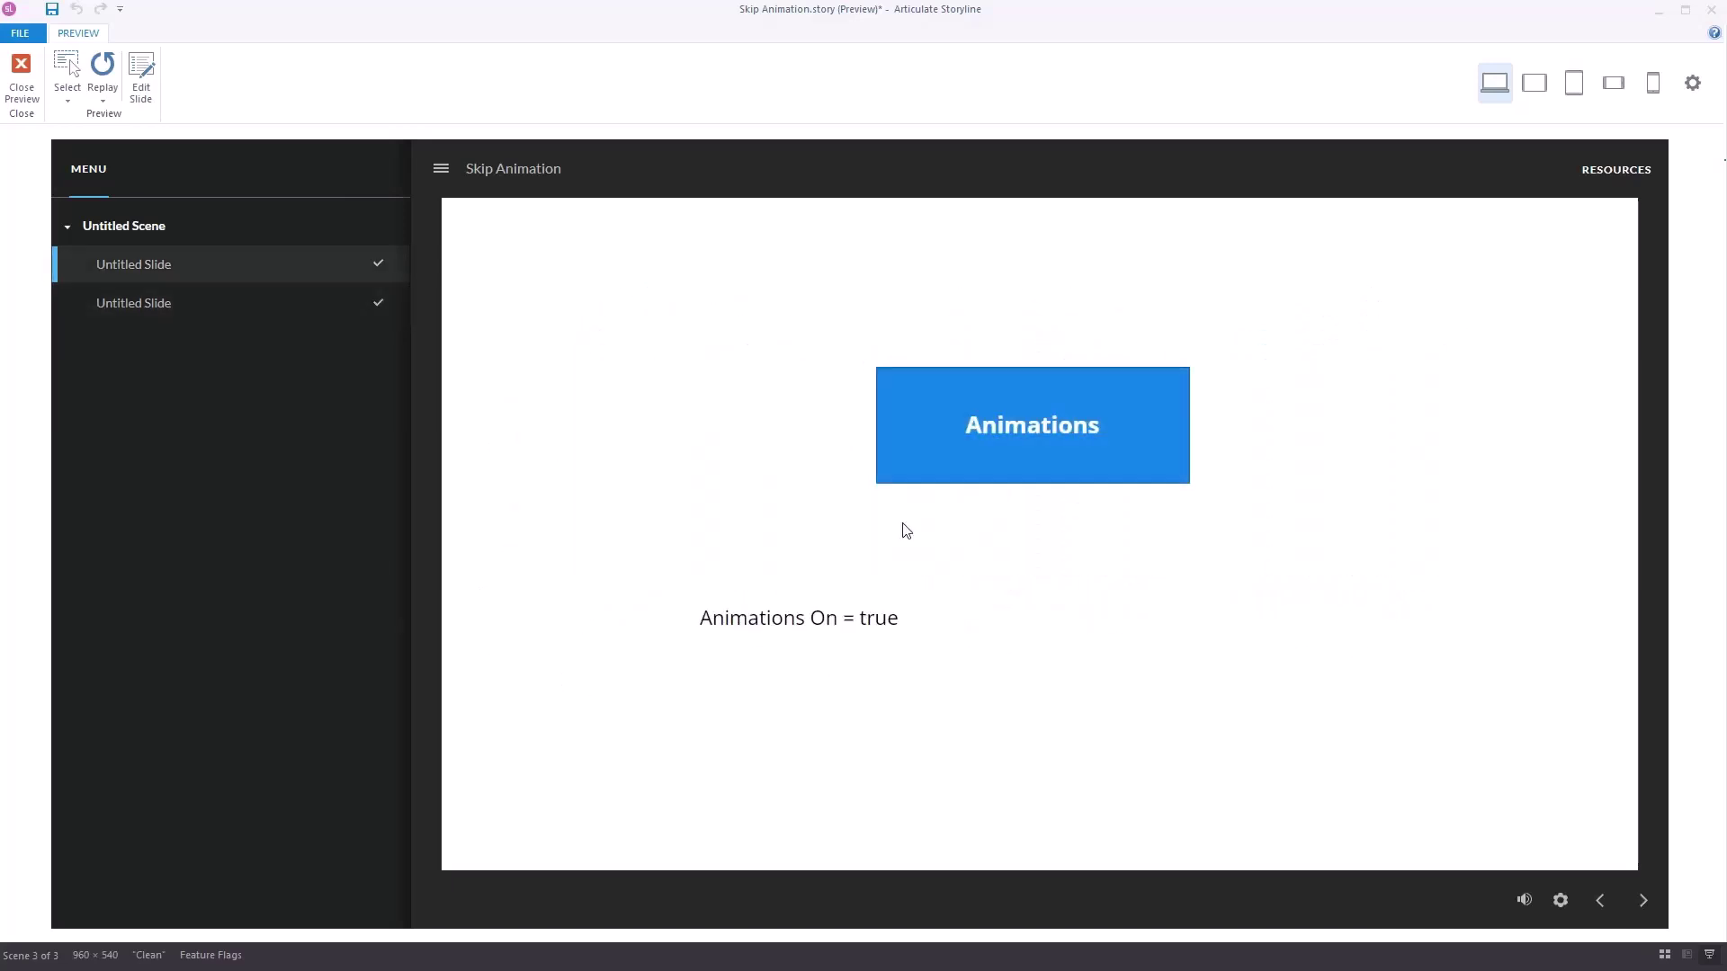
left_click(173, 311)
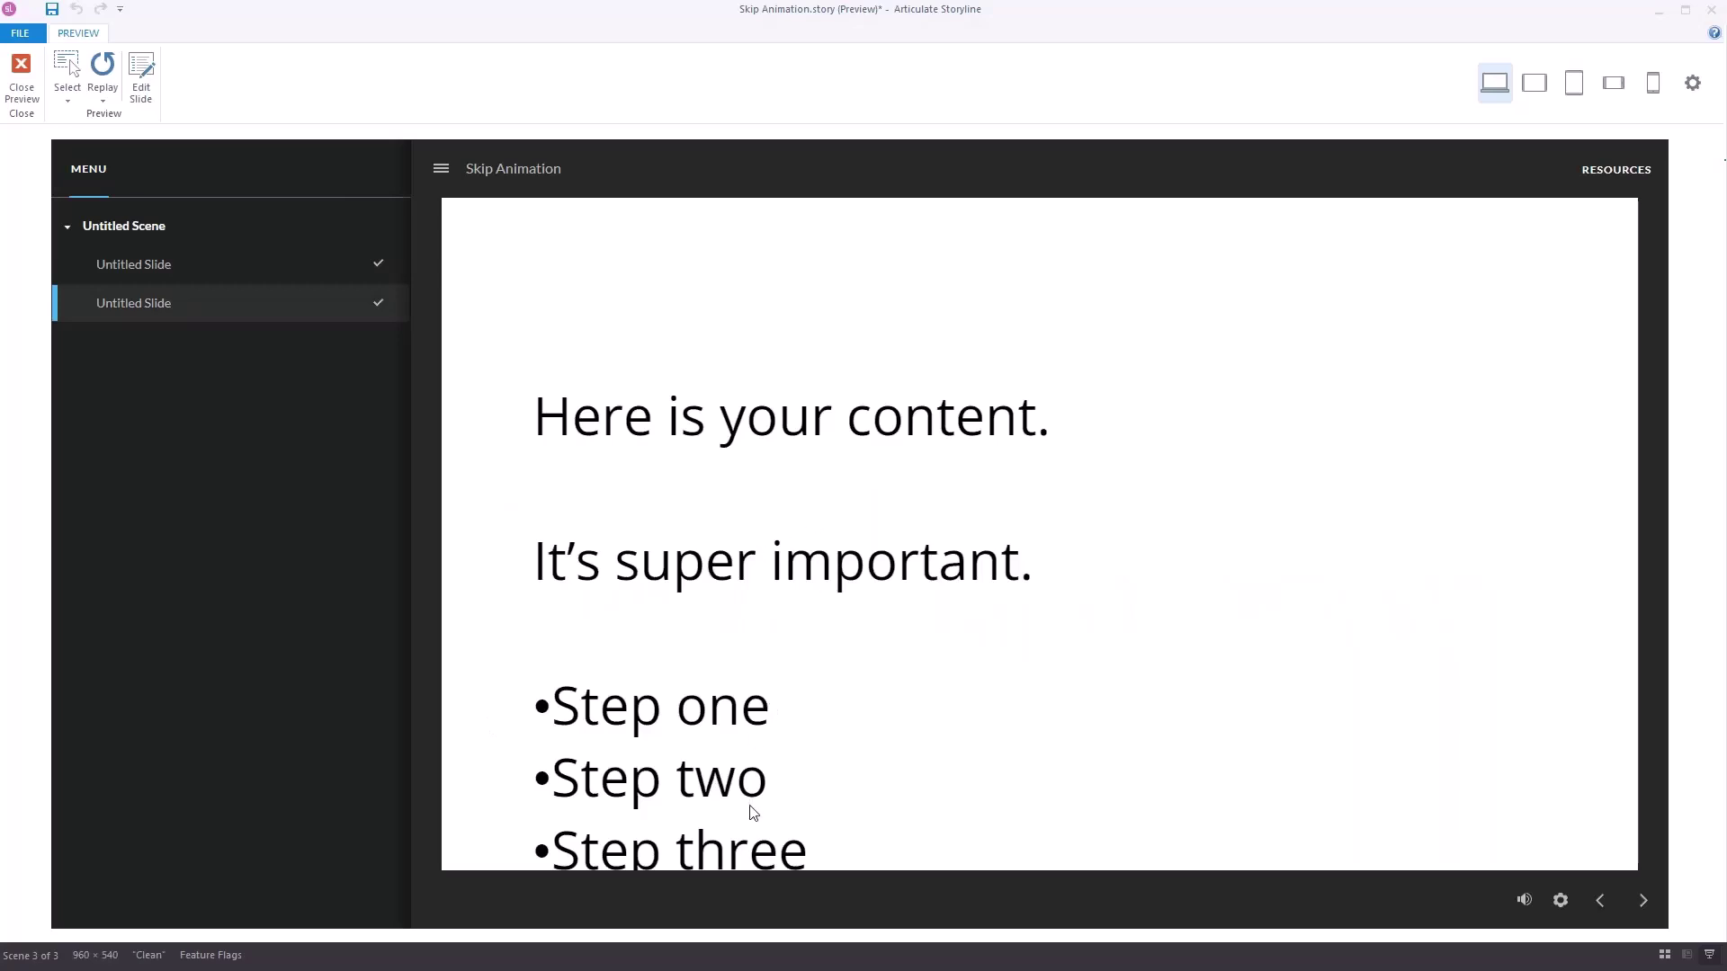
left_click(22, 76)
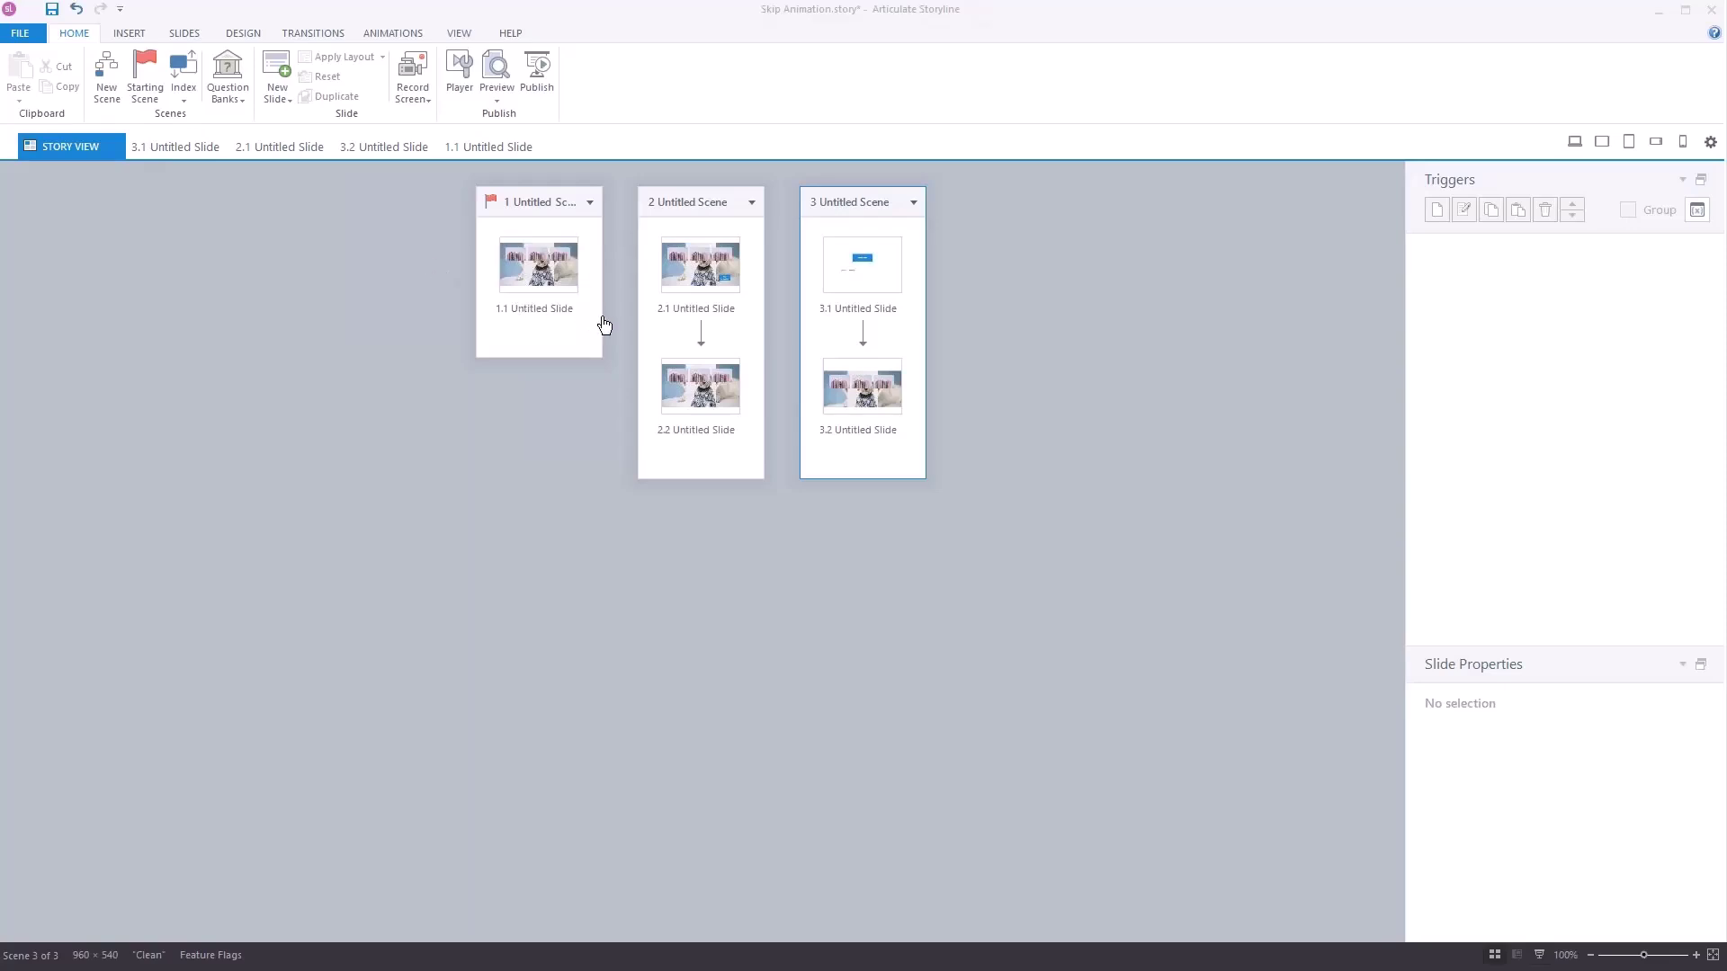
Open slide 2.1 in scene 2 and move the Skip Animation button to the slide's lower-left area
double_click(696, 393)
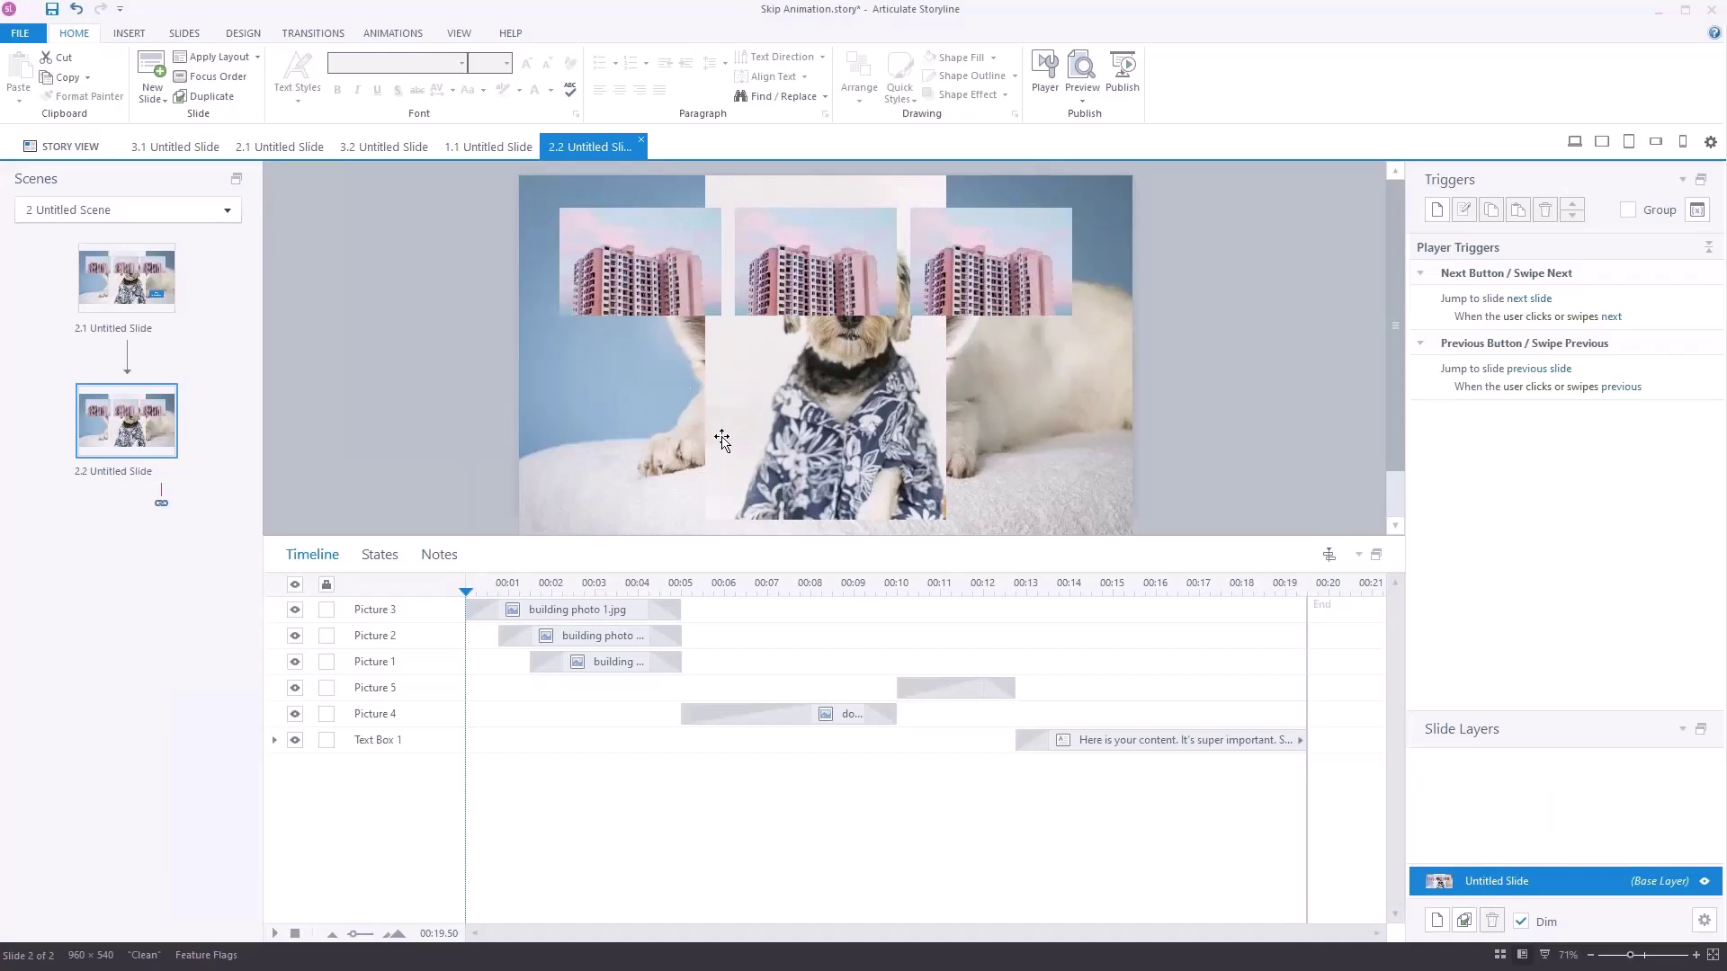
left_click(117, 300)
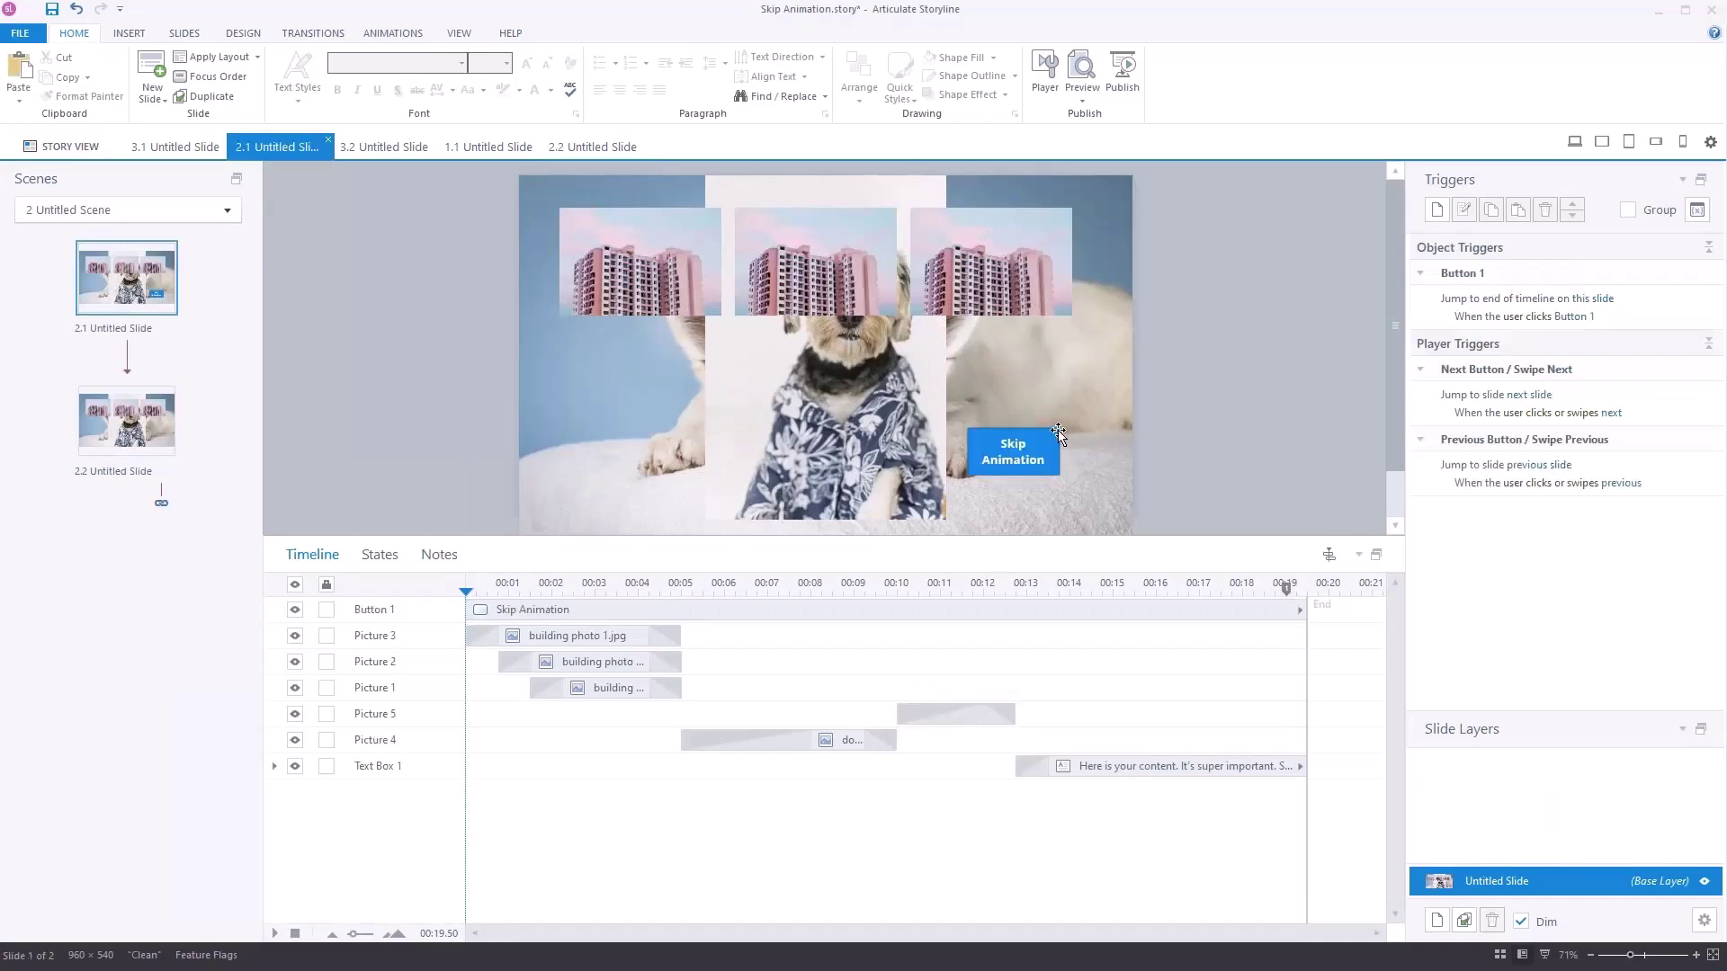
left_click_drag(1058, 438, 646, 456)
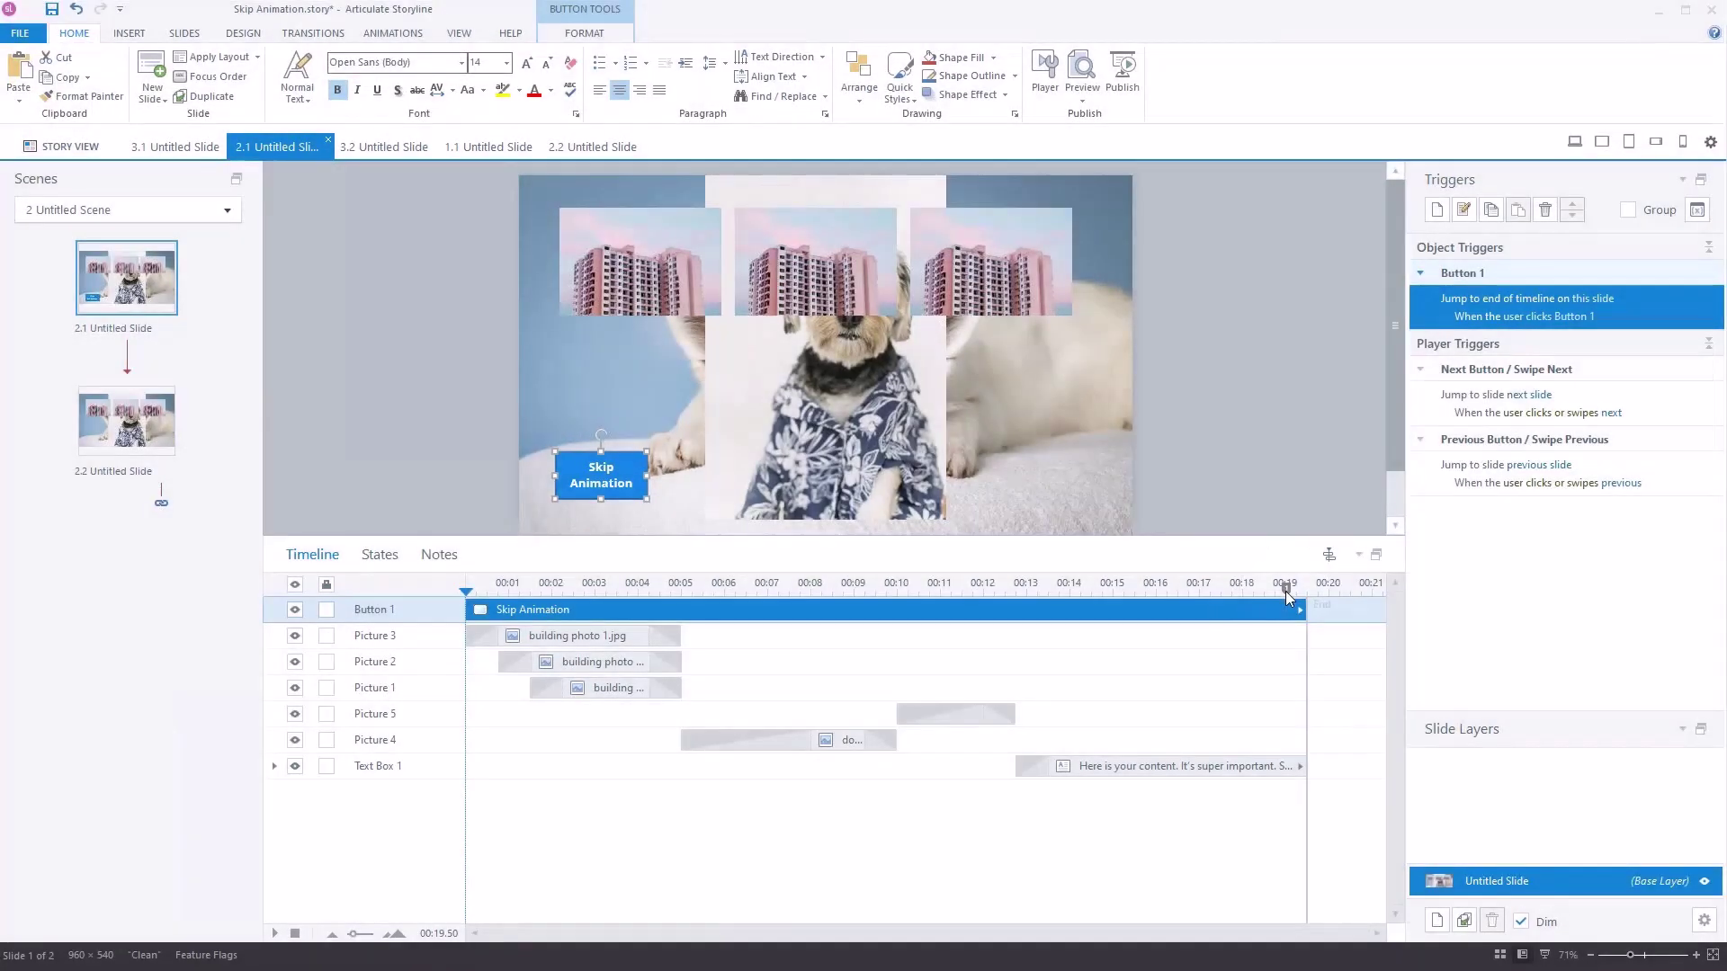
Open slide 2.2 in scene 2 and create a timeline cue point just before 19 seconds
left_click(126, 429)
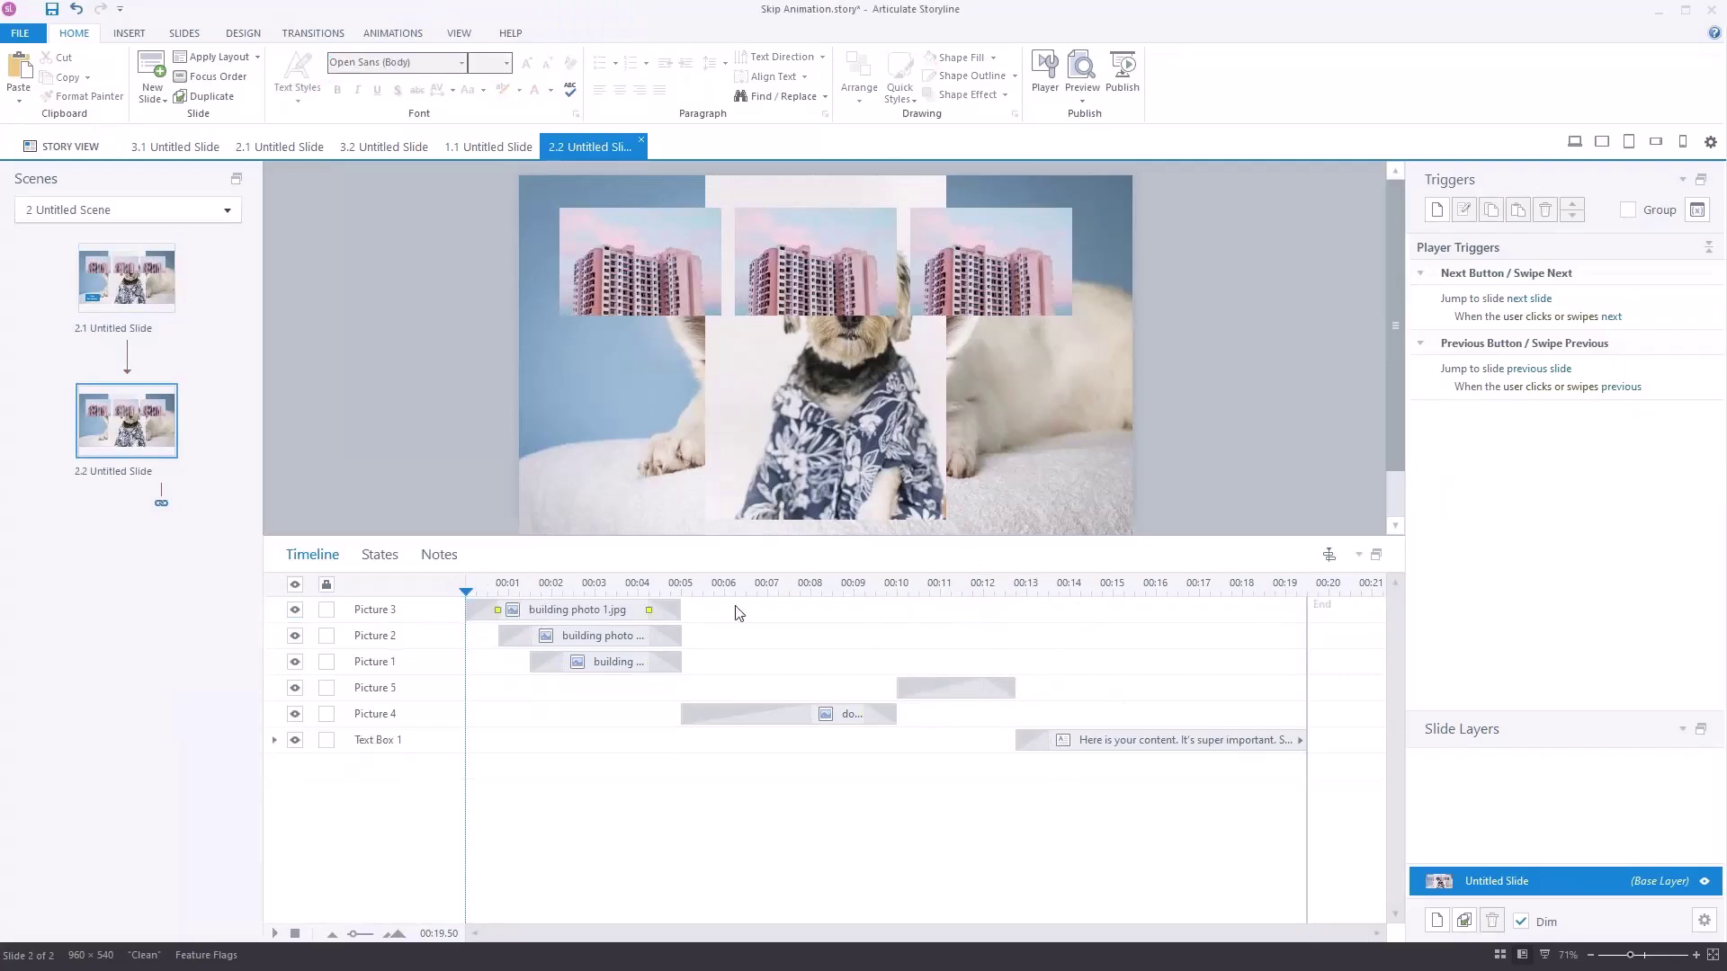
left_click(508, 589)
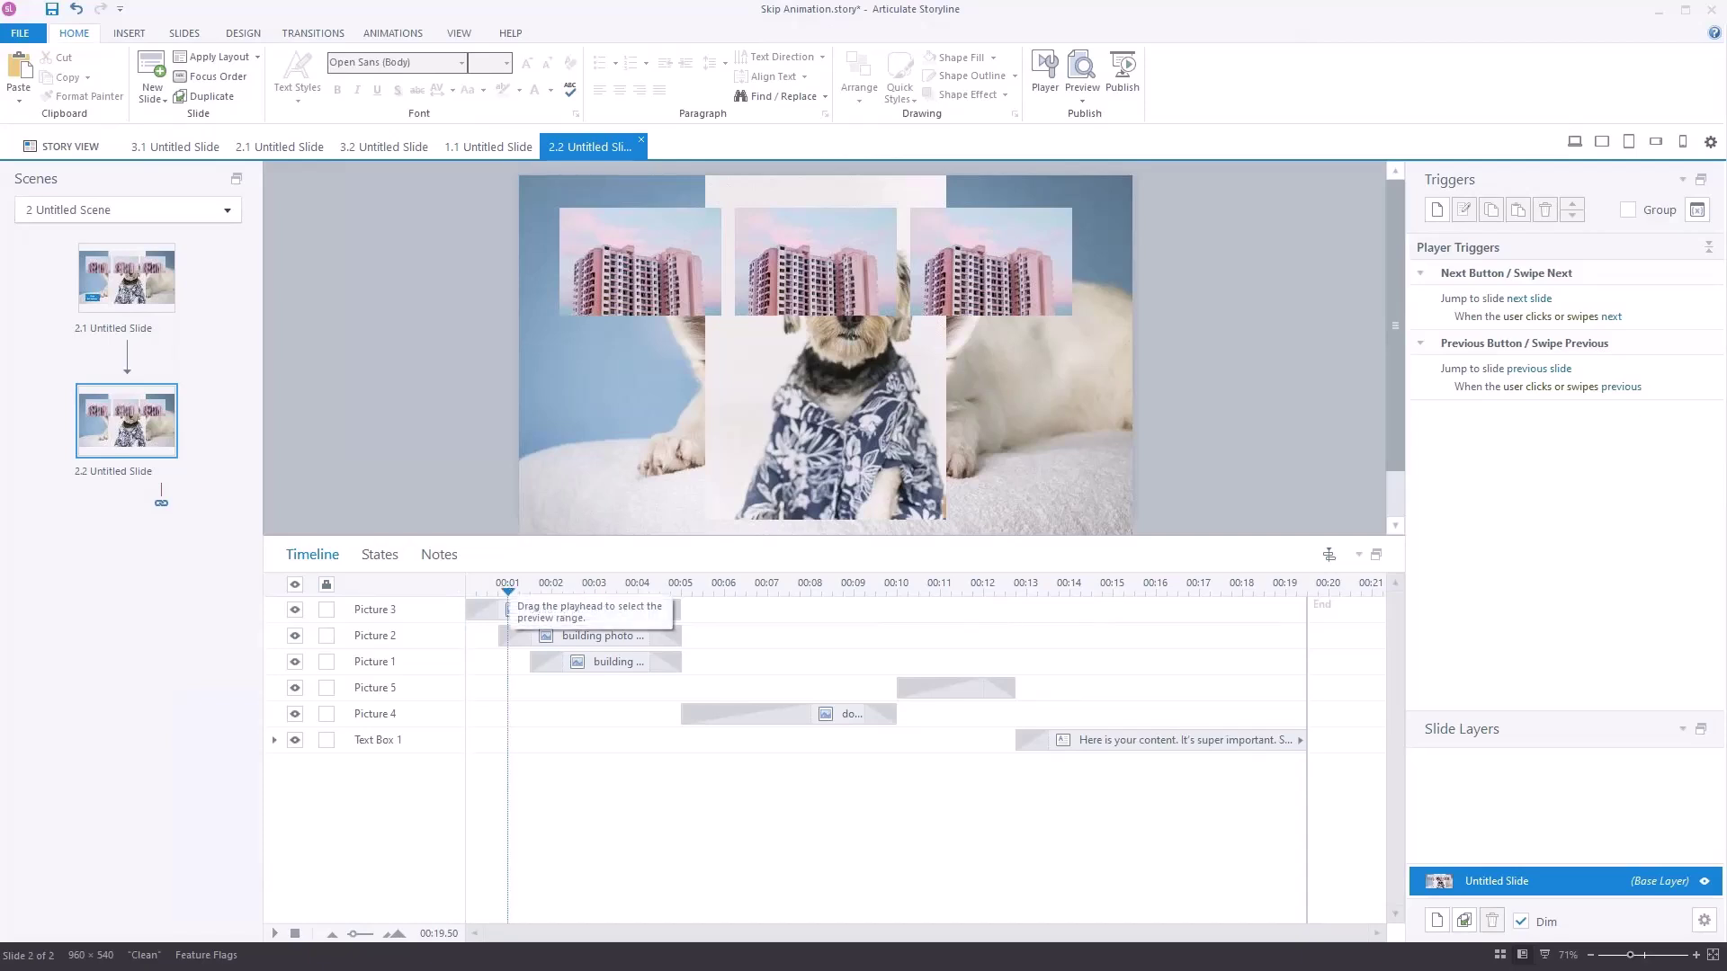
mouse_move(509, 591)
left_mouse_down()
mouse_move(928, 594)
mouse_move(1280, 623)
mouse_move(1276, 580)
left_mouse_up()
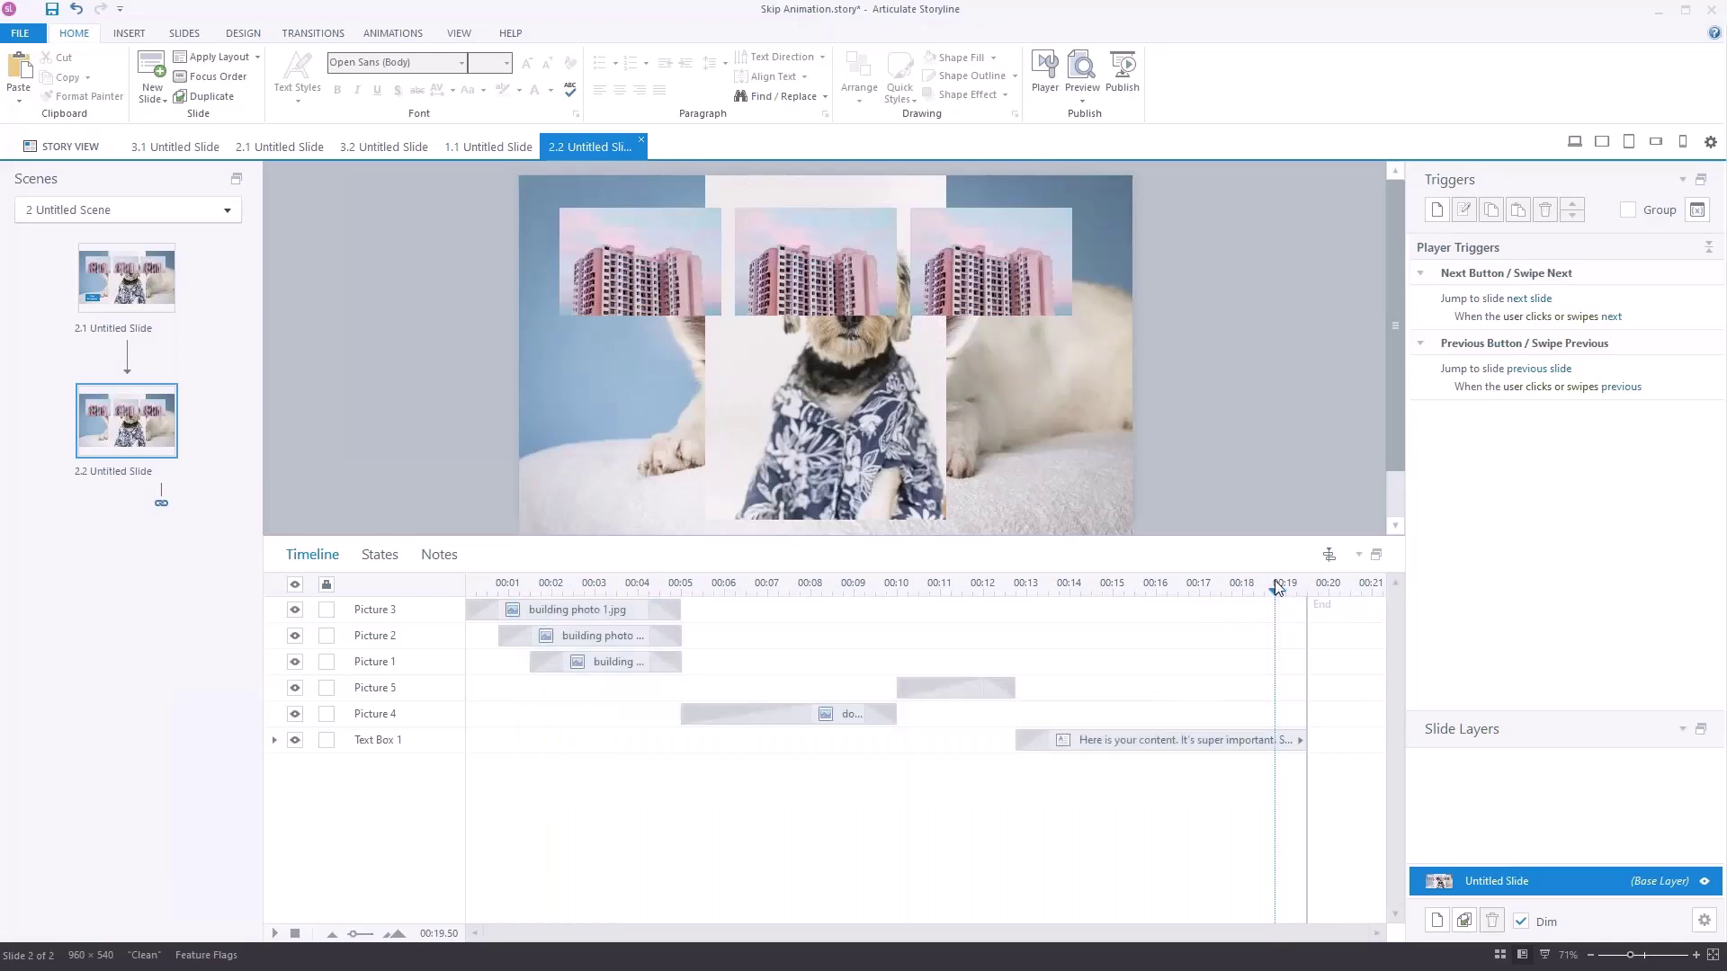
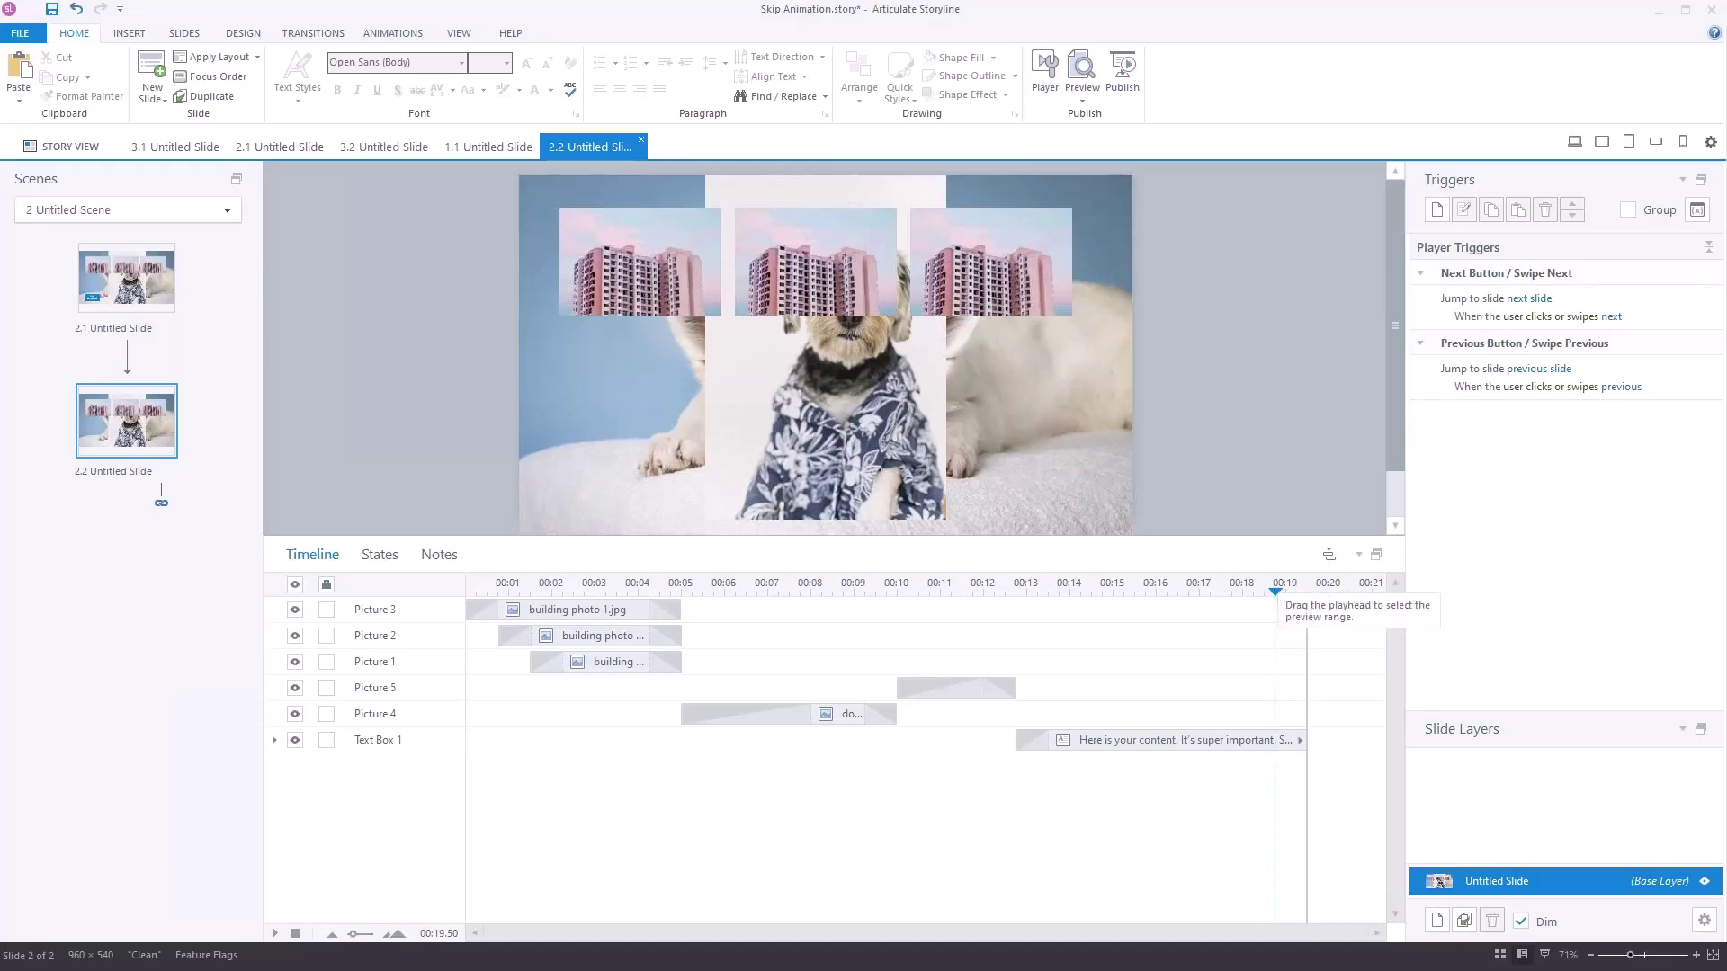
right_click(1276, 591)
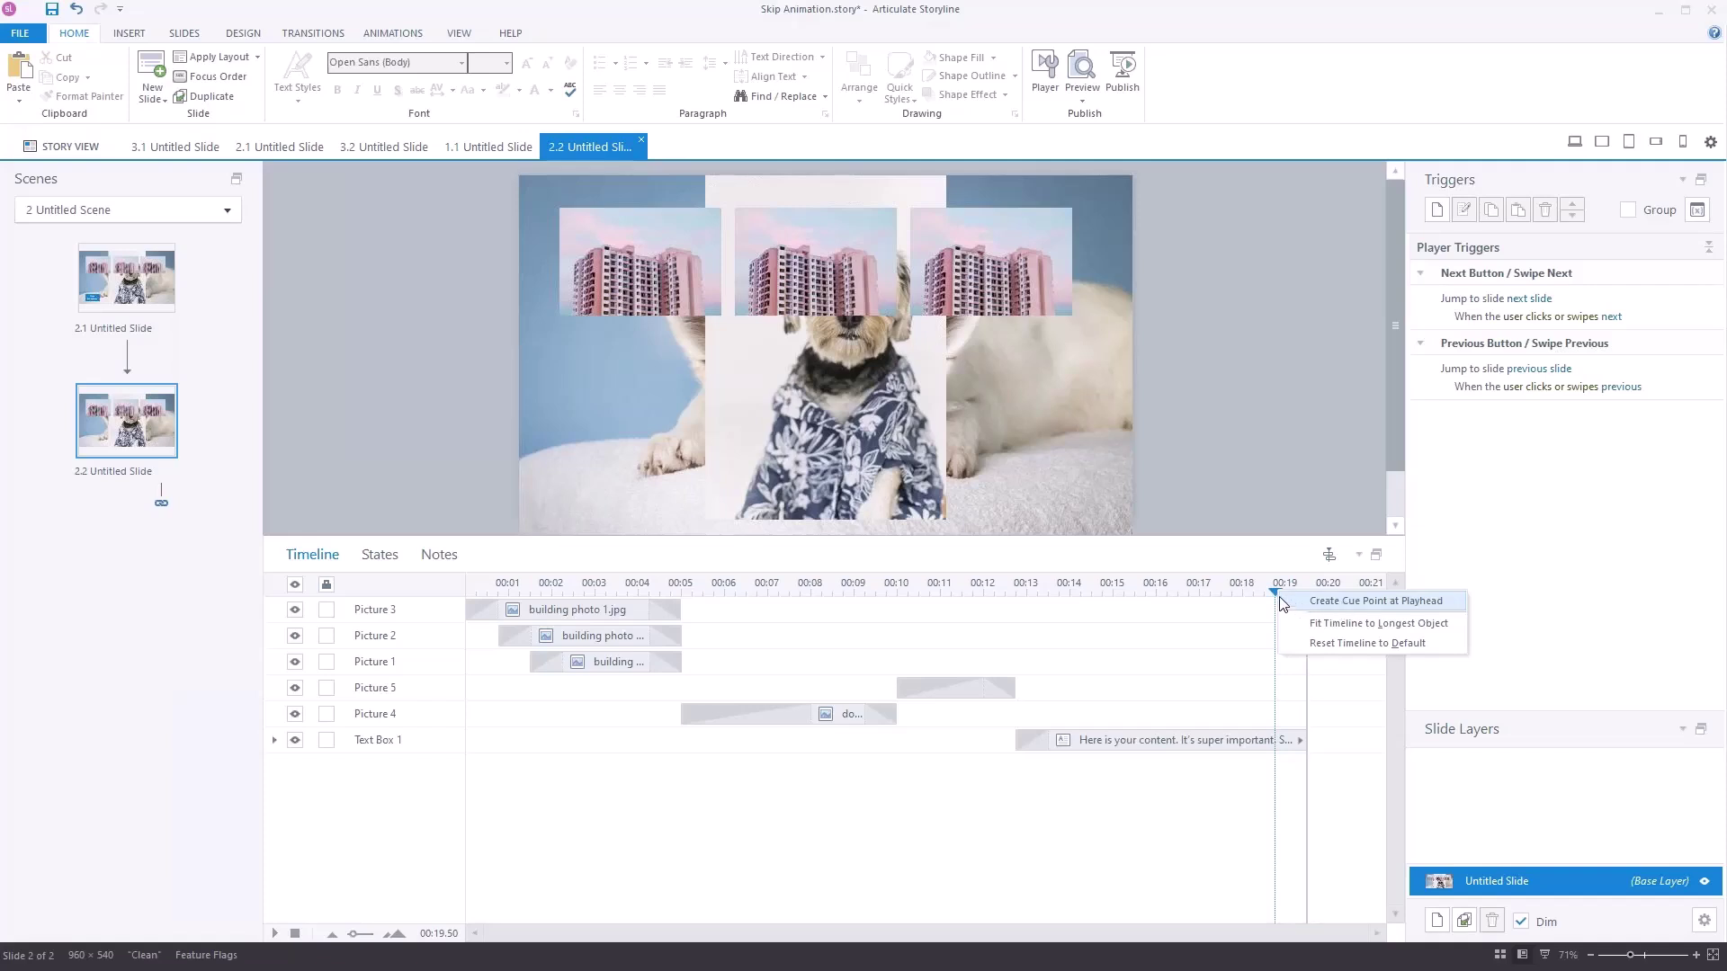
key("Escape")
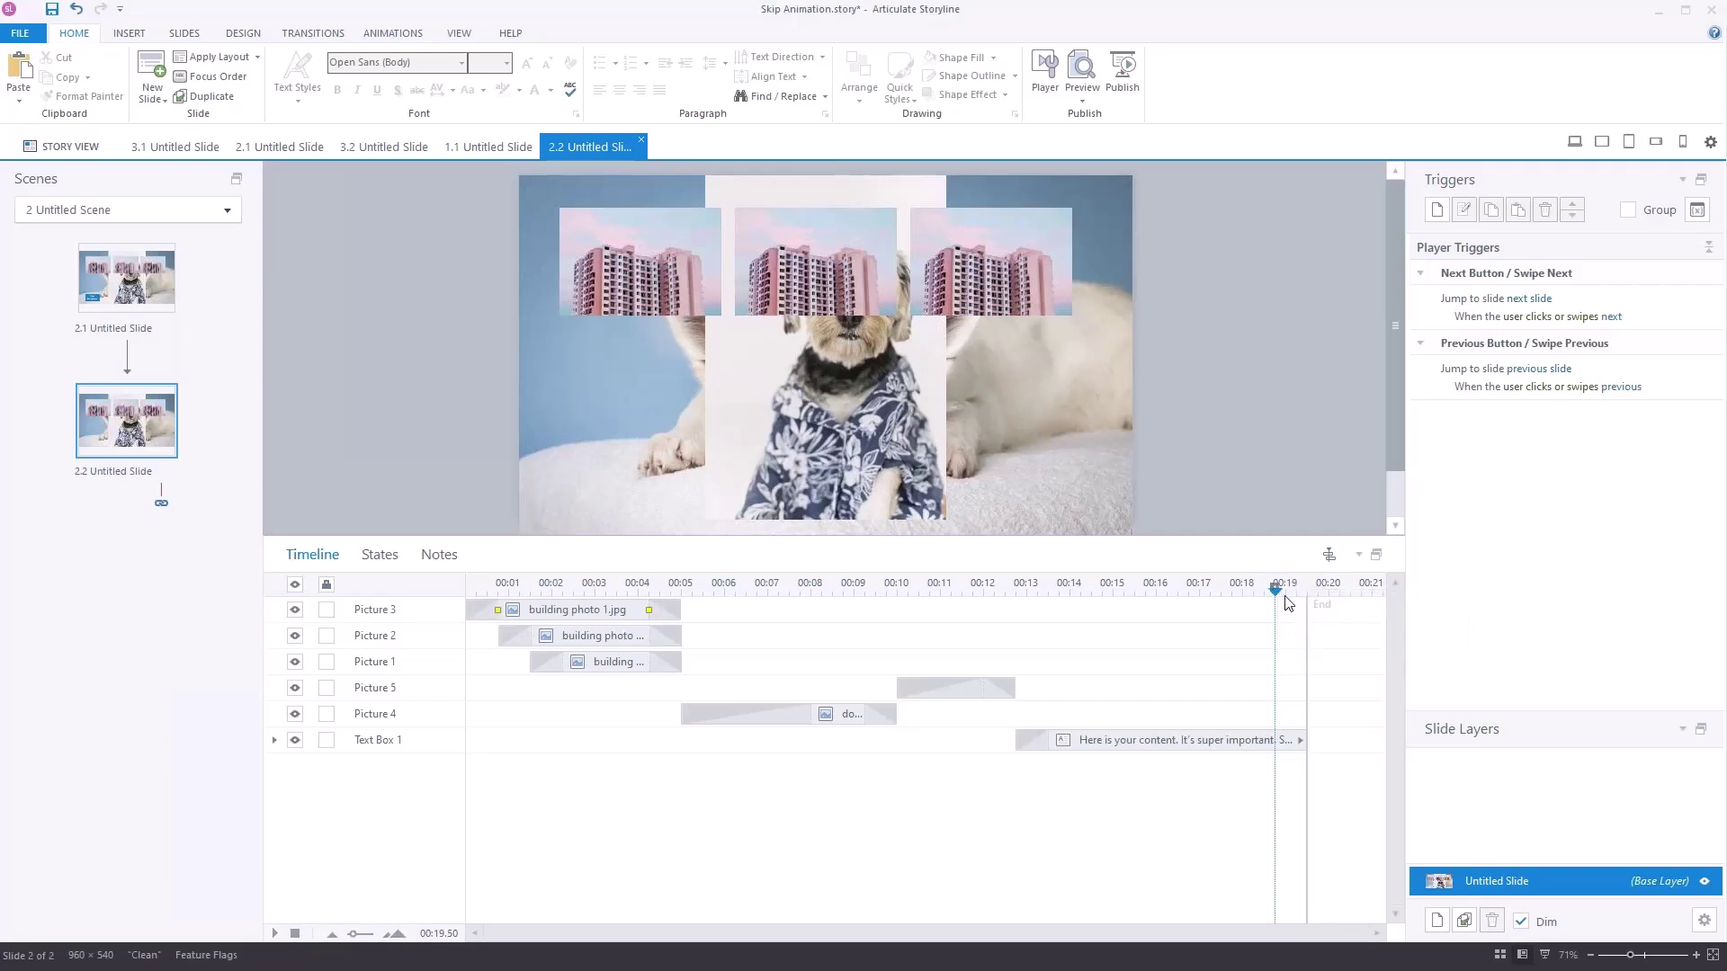
Add a second cue point at about 17 seconds and fine-tune the later cue point's position to 18.85 seconds
left_click(1194, 591)
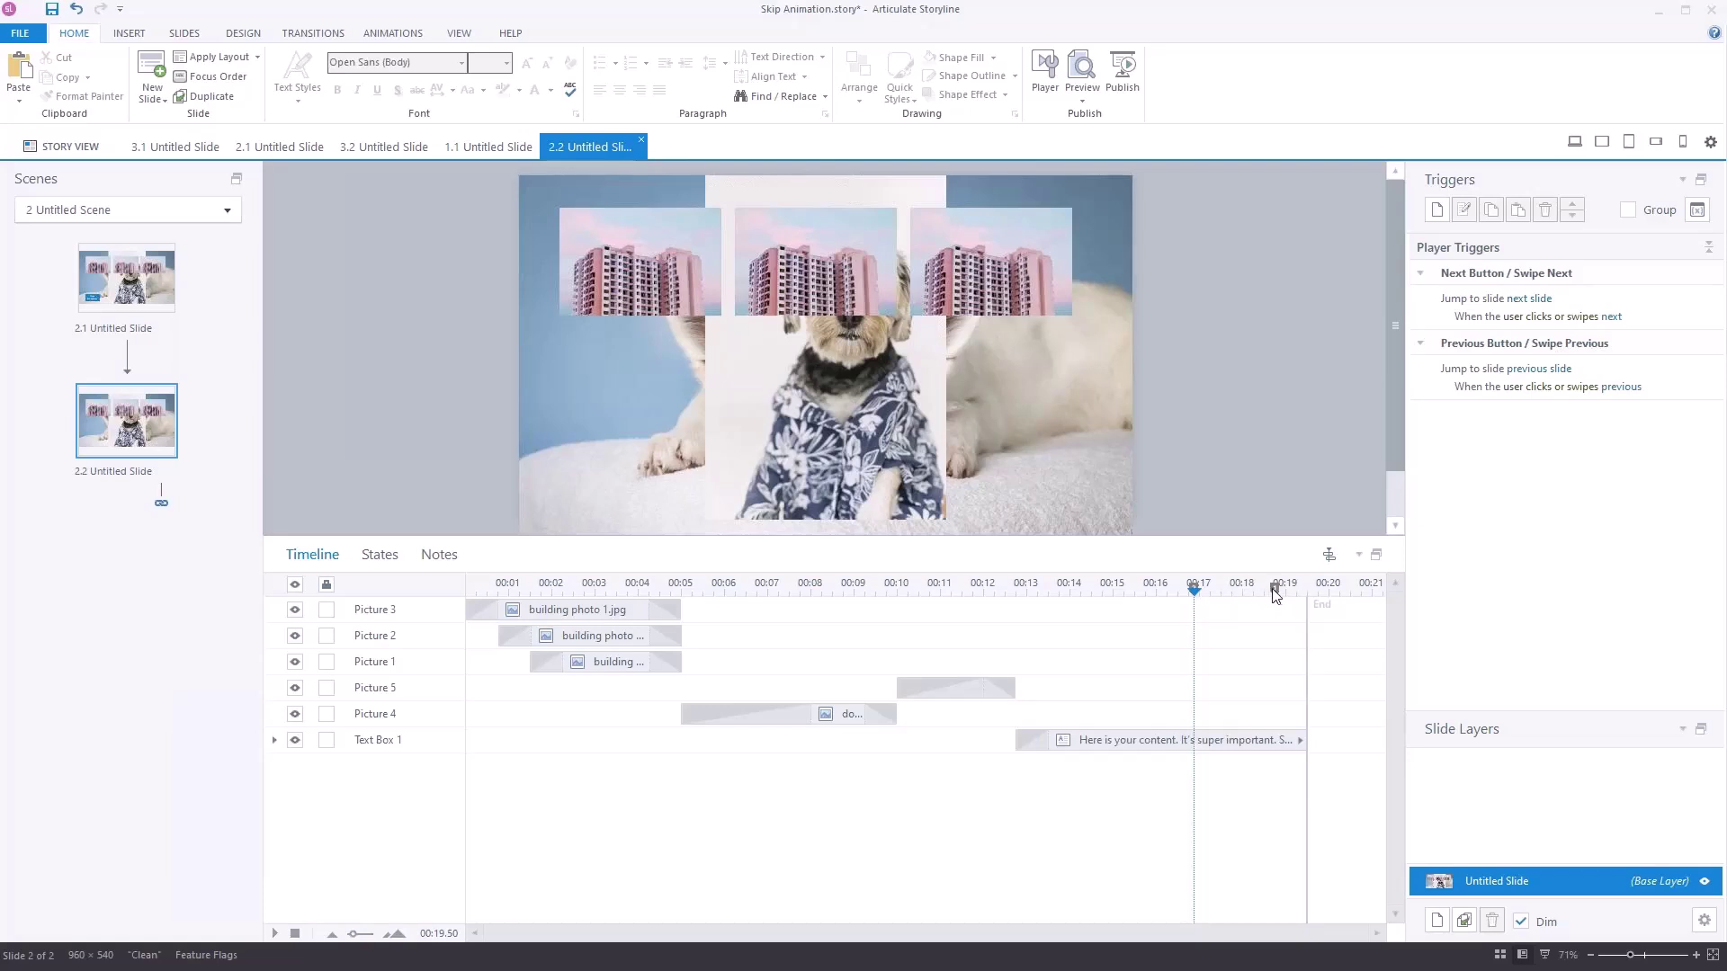
mouse_move(1276, 595)
left_mouse_down()
mouse_move(1259, 600)
mouse_move(1274, 597)
left_mouse_up()
left_click_drag(1273, 594, 1279, 594)
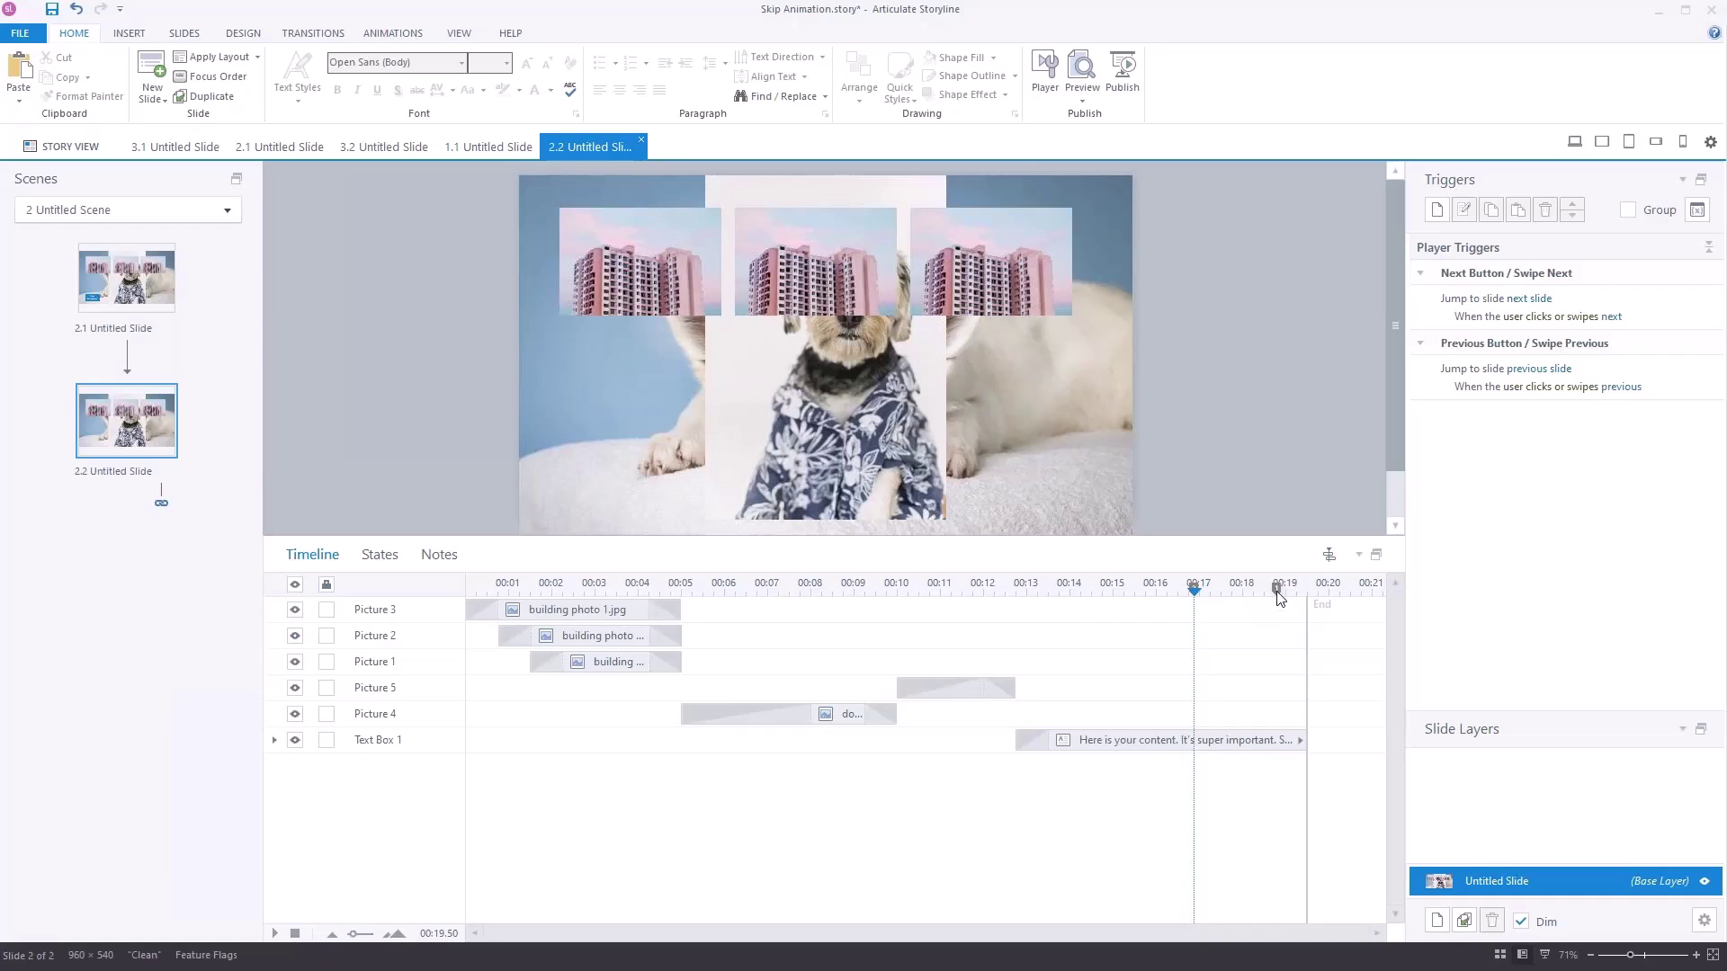
Delete the cue point at 17 seconds from slide 2.2's timeline
right_click(1195, 591)
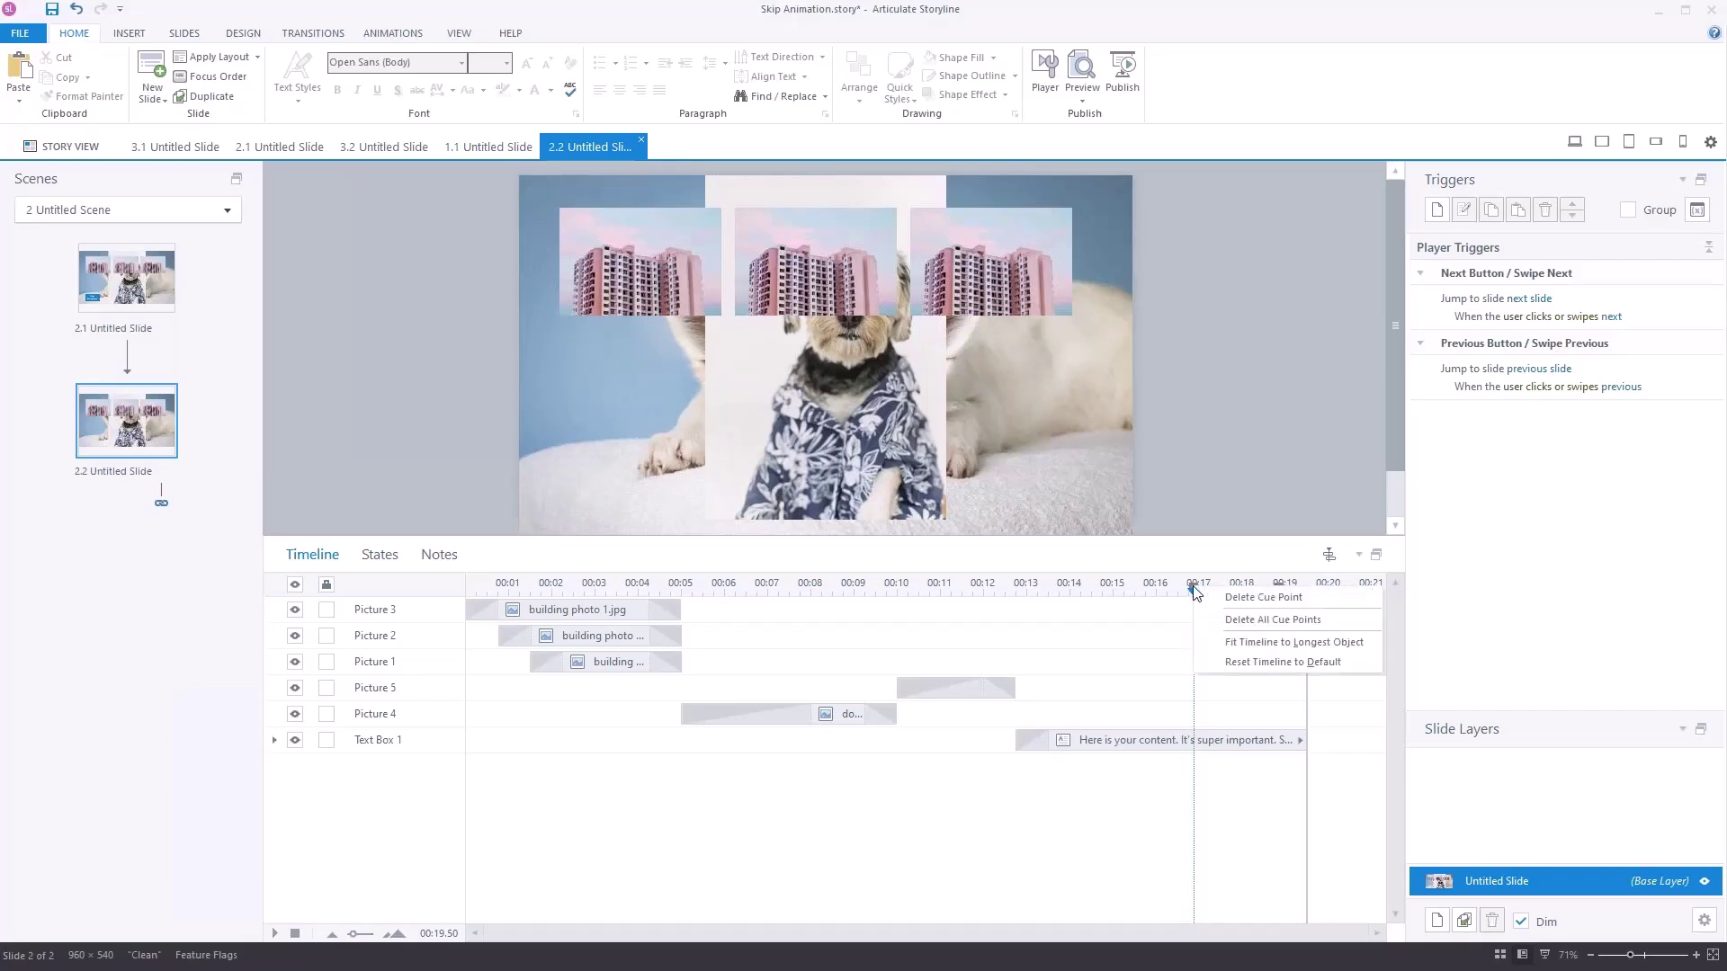
left_click(1236, 598)
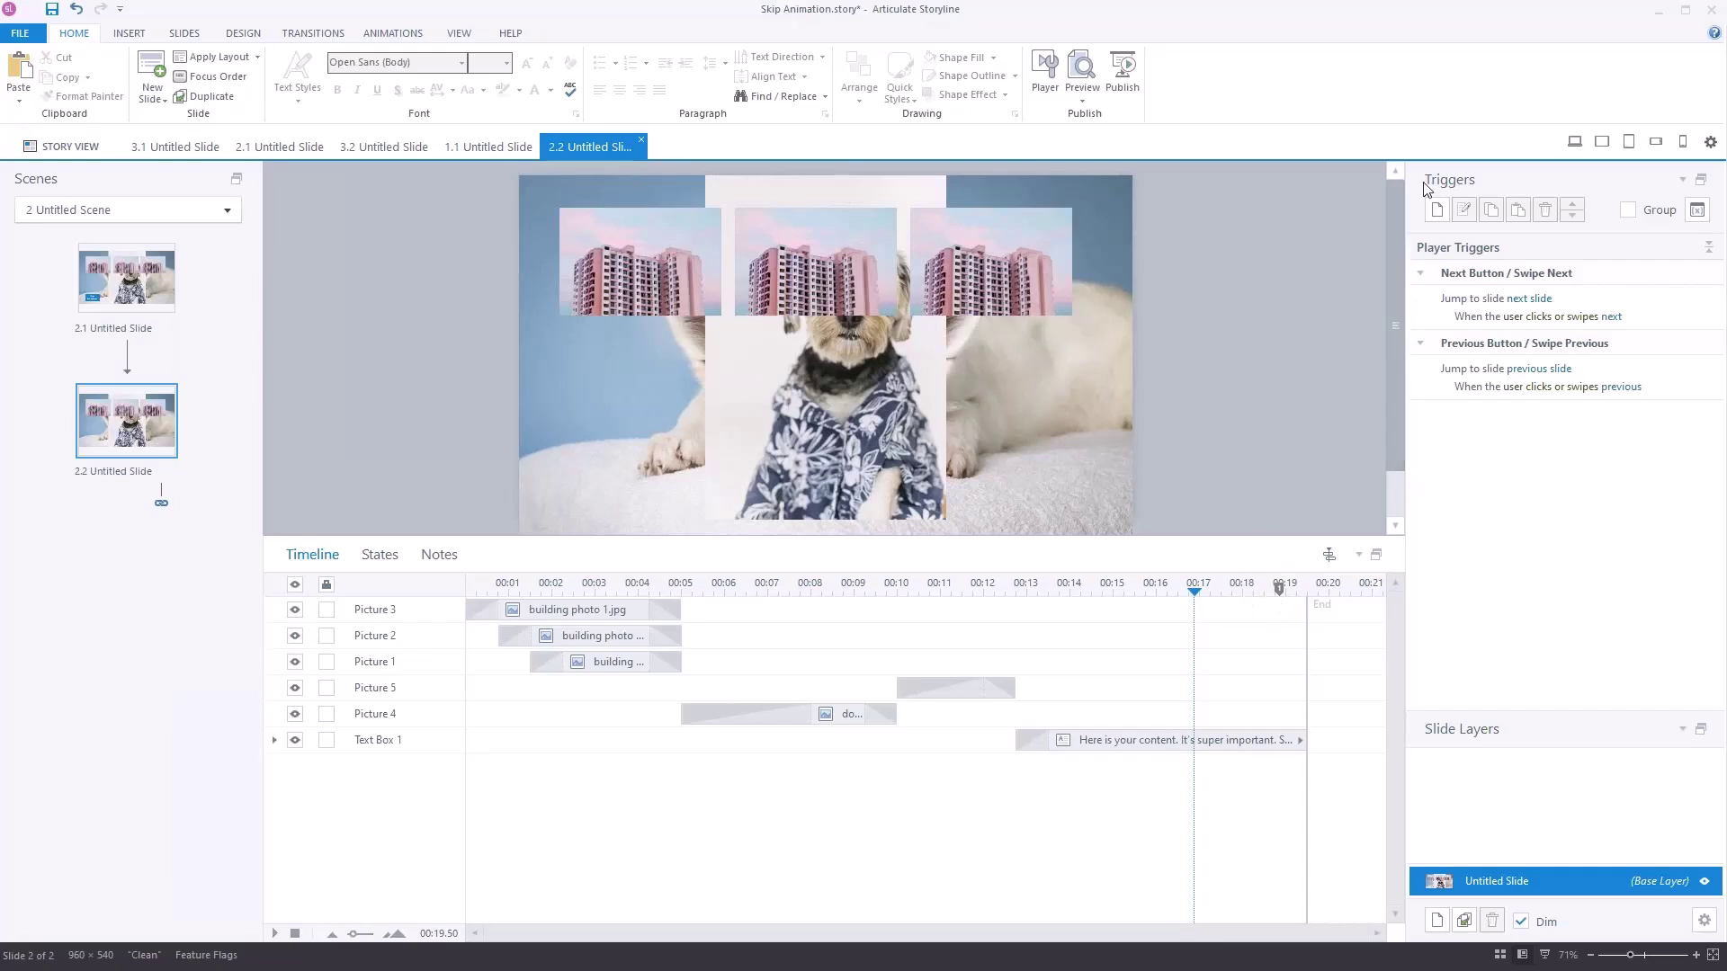
left_click(1436, 211)
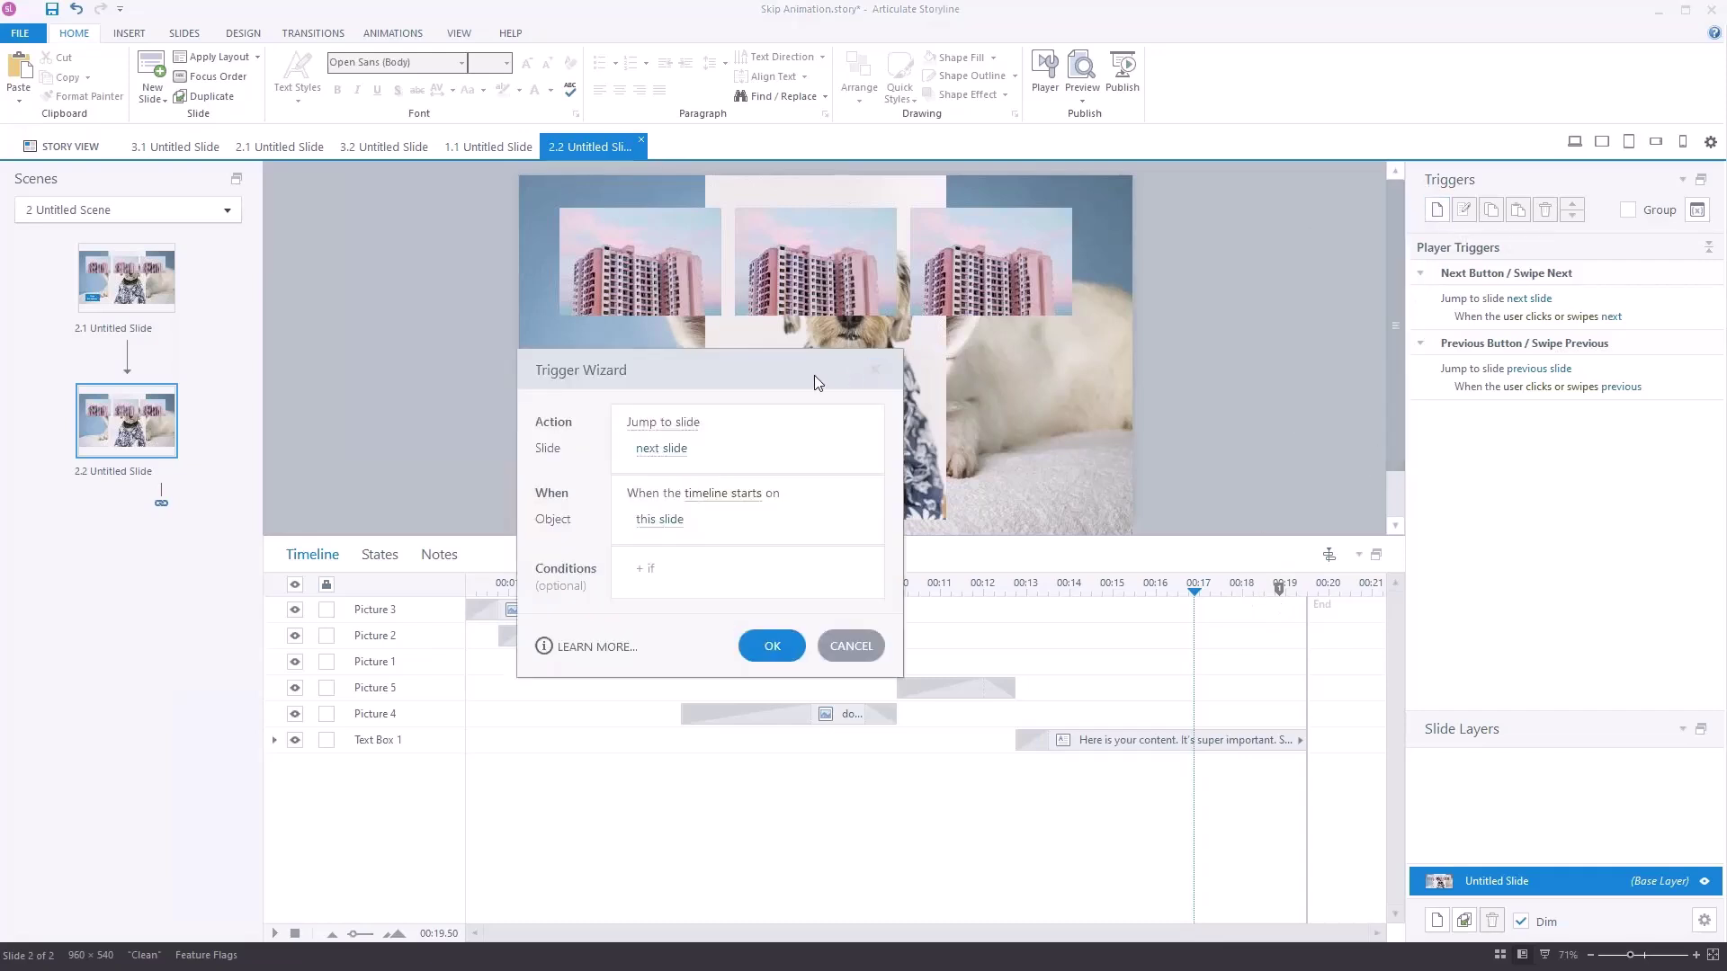
left_click_drag(801, 365, 990, 212)
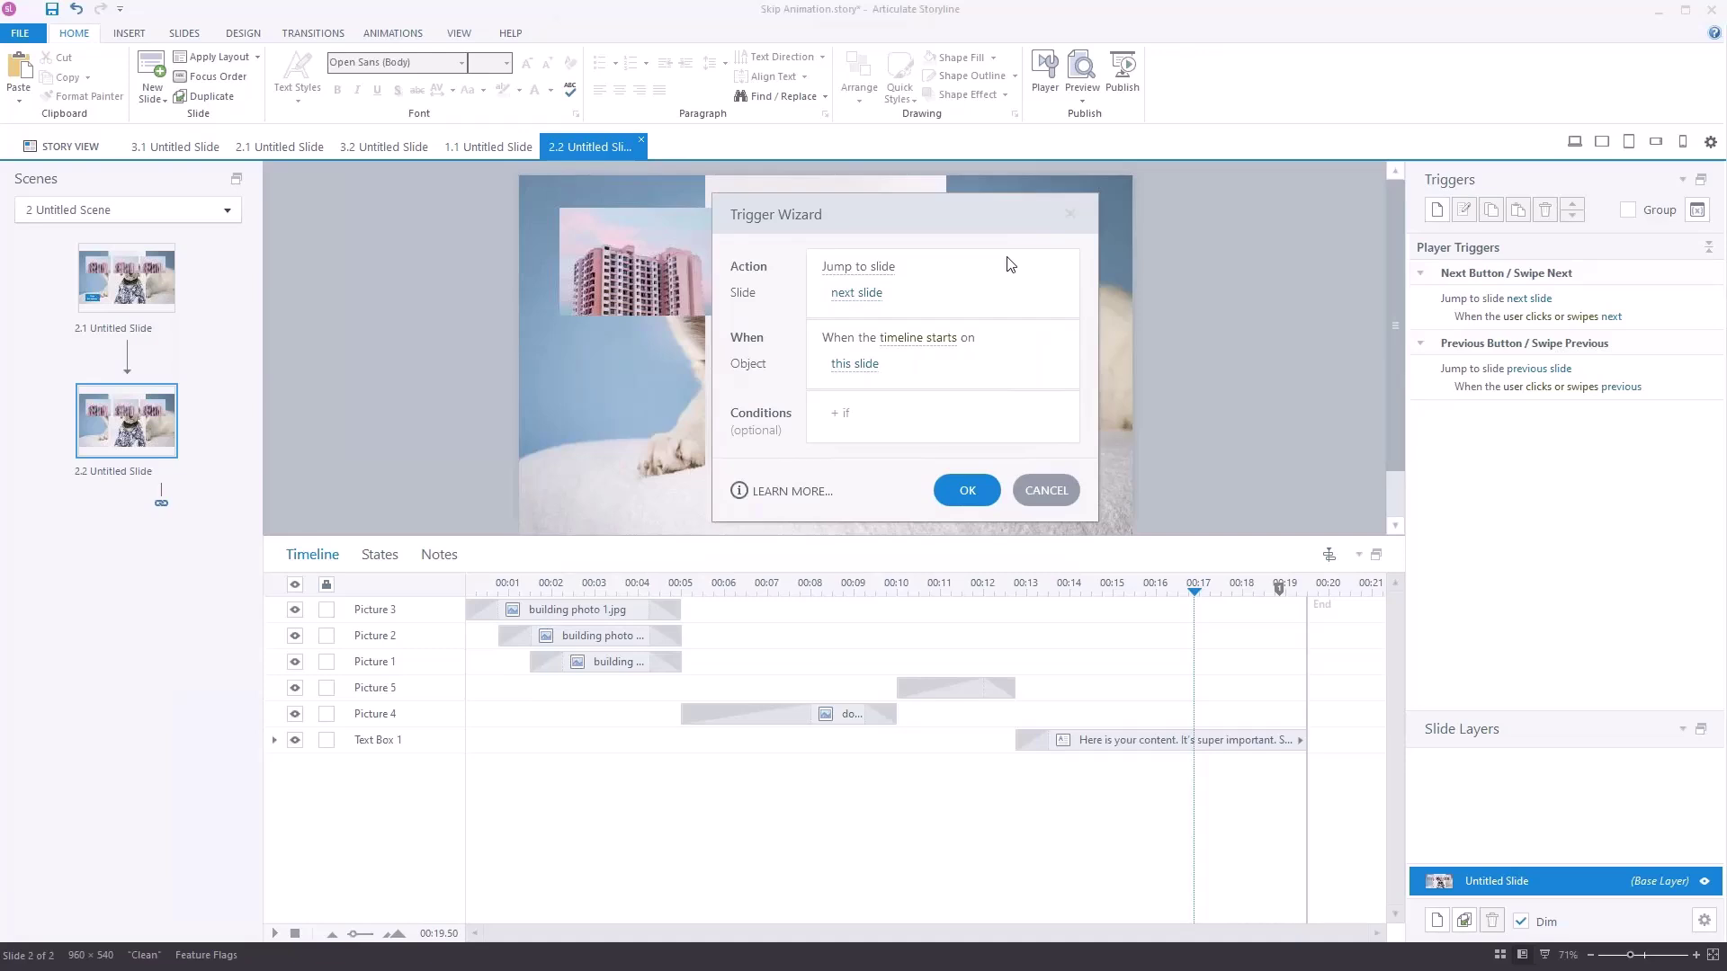
left_click(1048, 491)
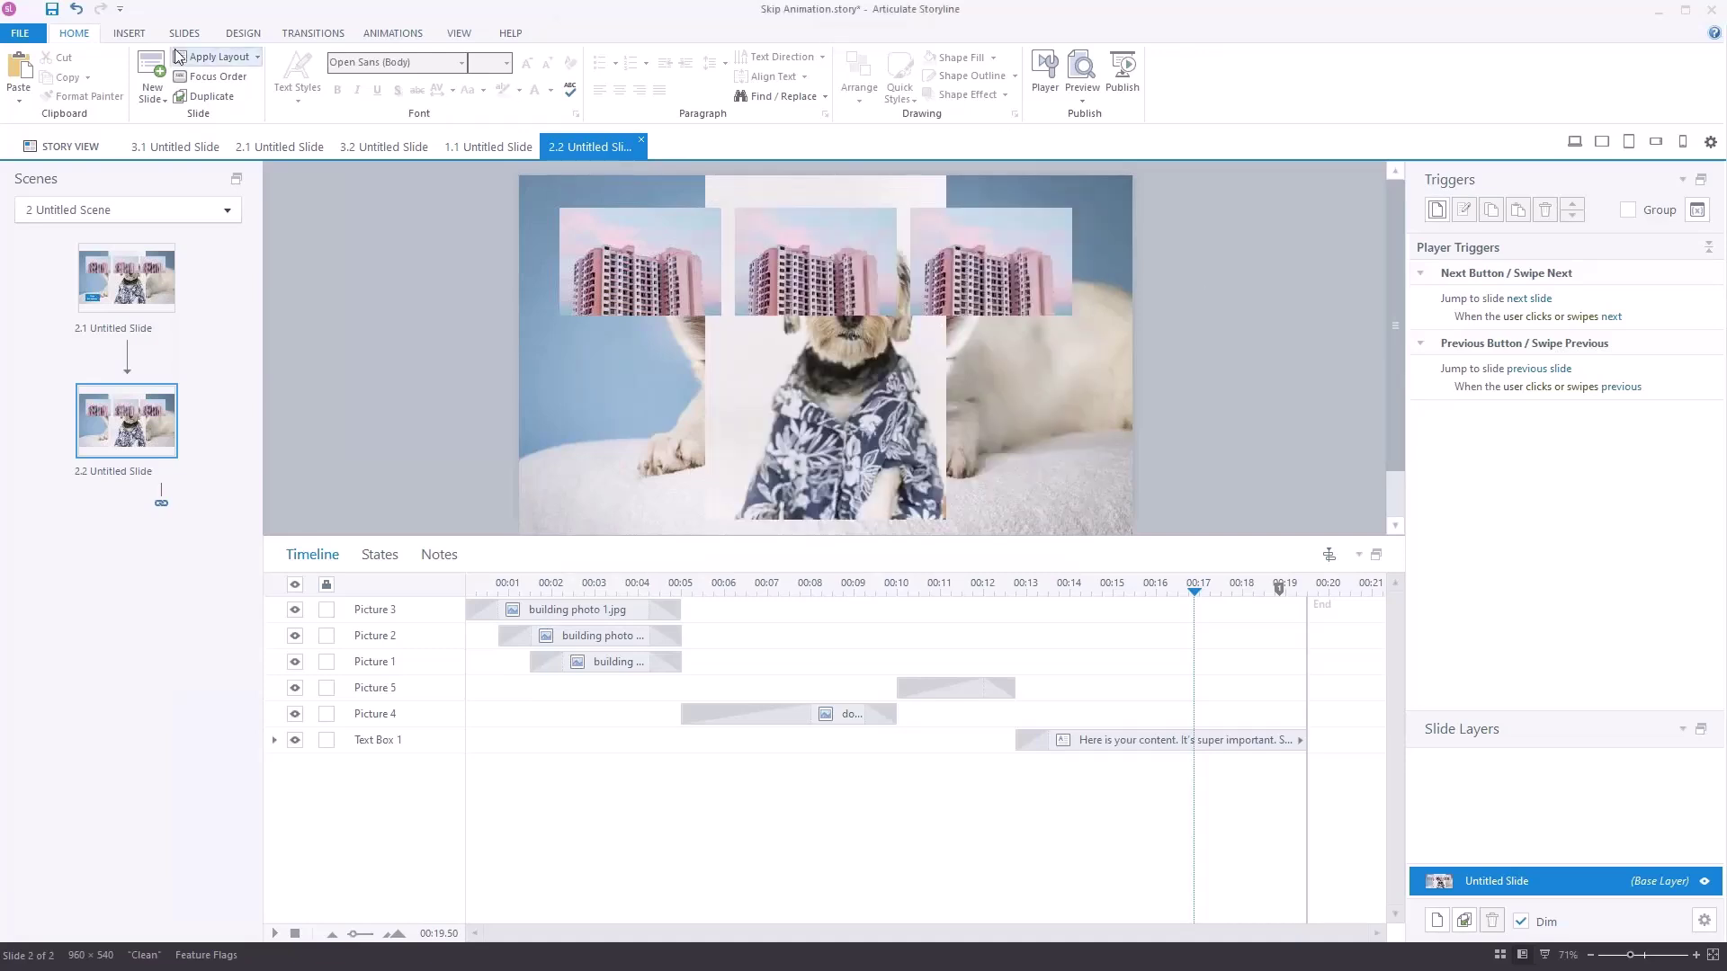
Insert a square-cornered button about 118 by 51 px beside the dog photo, below the third building picture, and label it "skip"
left_click(129, 33)
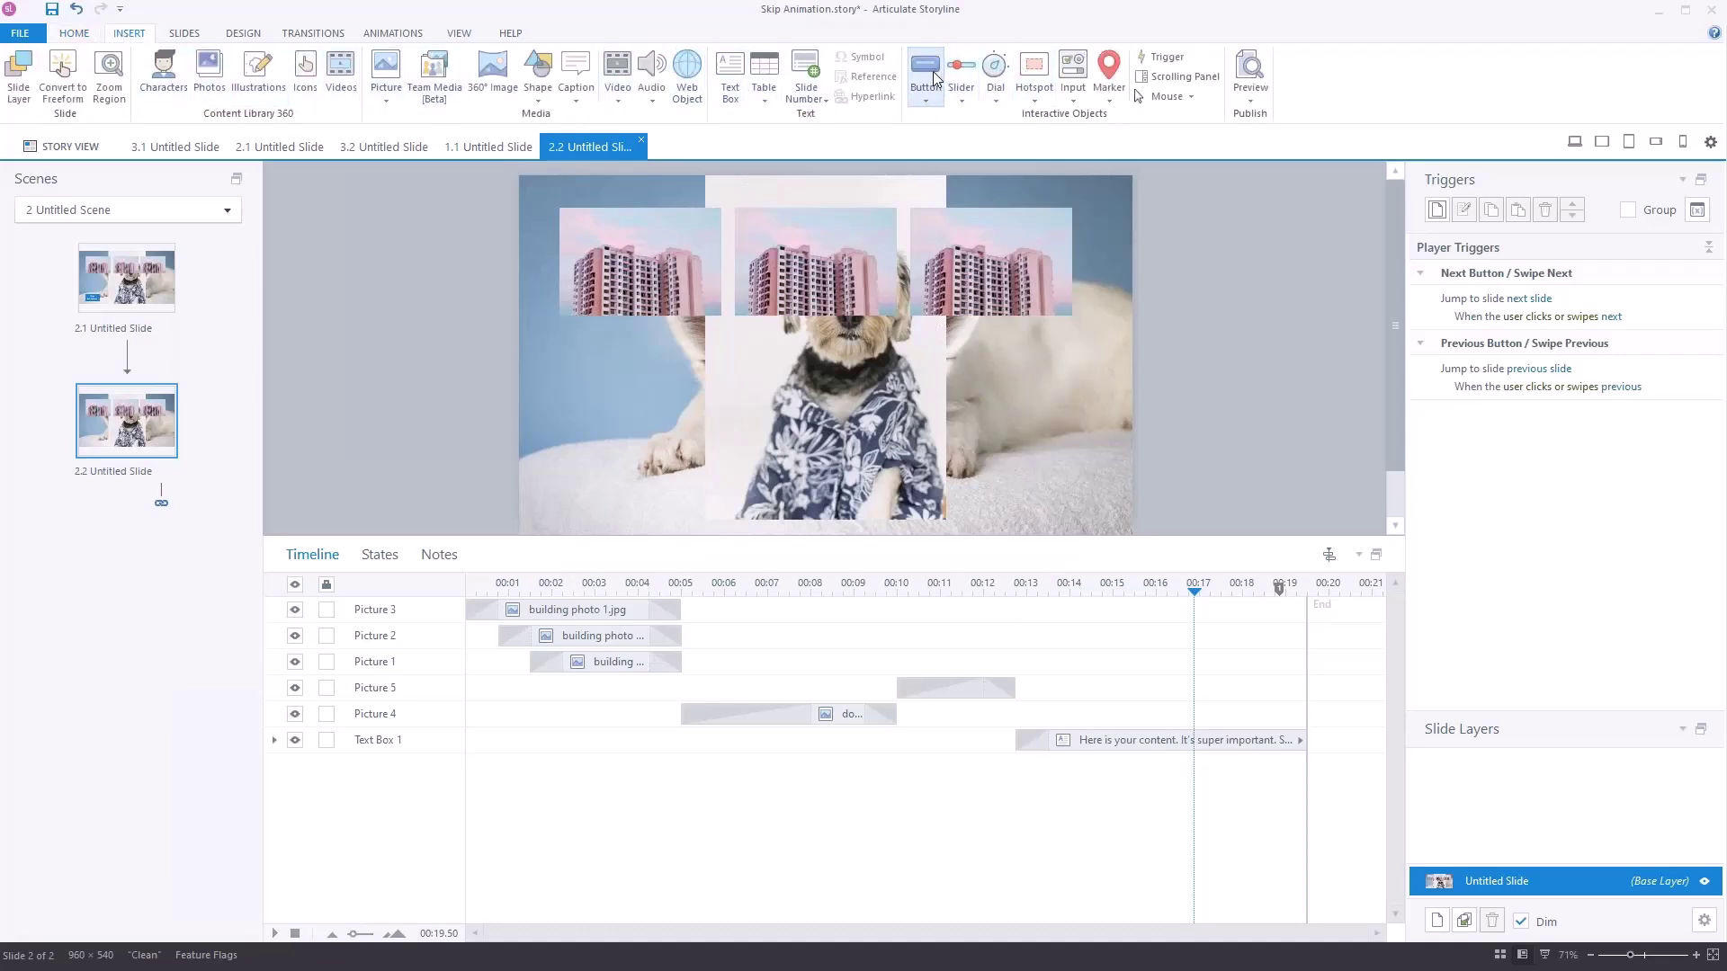
left_click(927, 72)
left_click(973, 139)
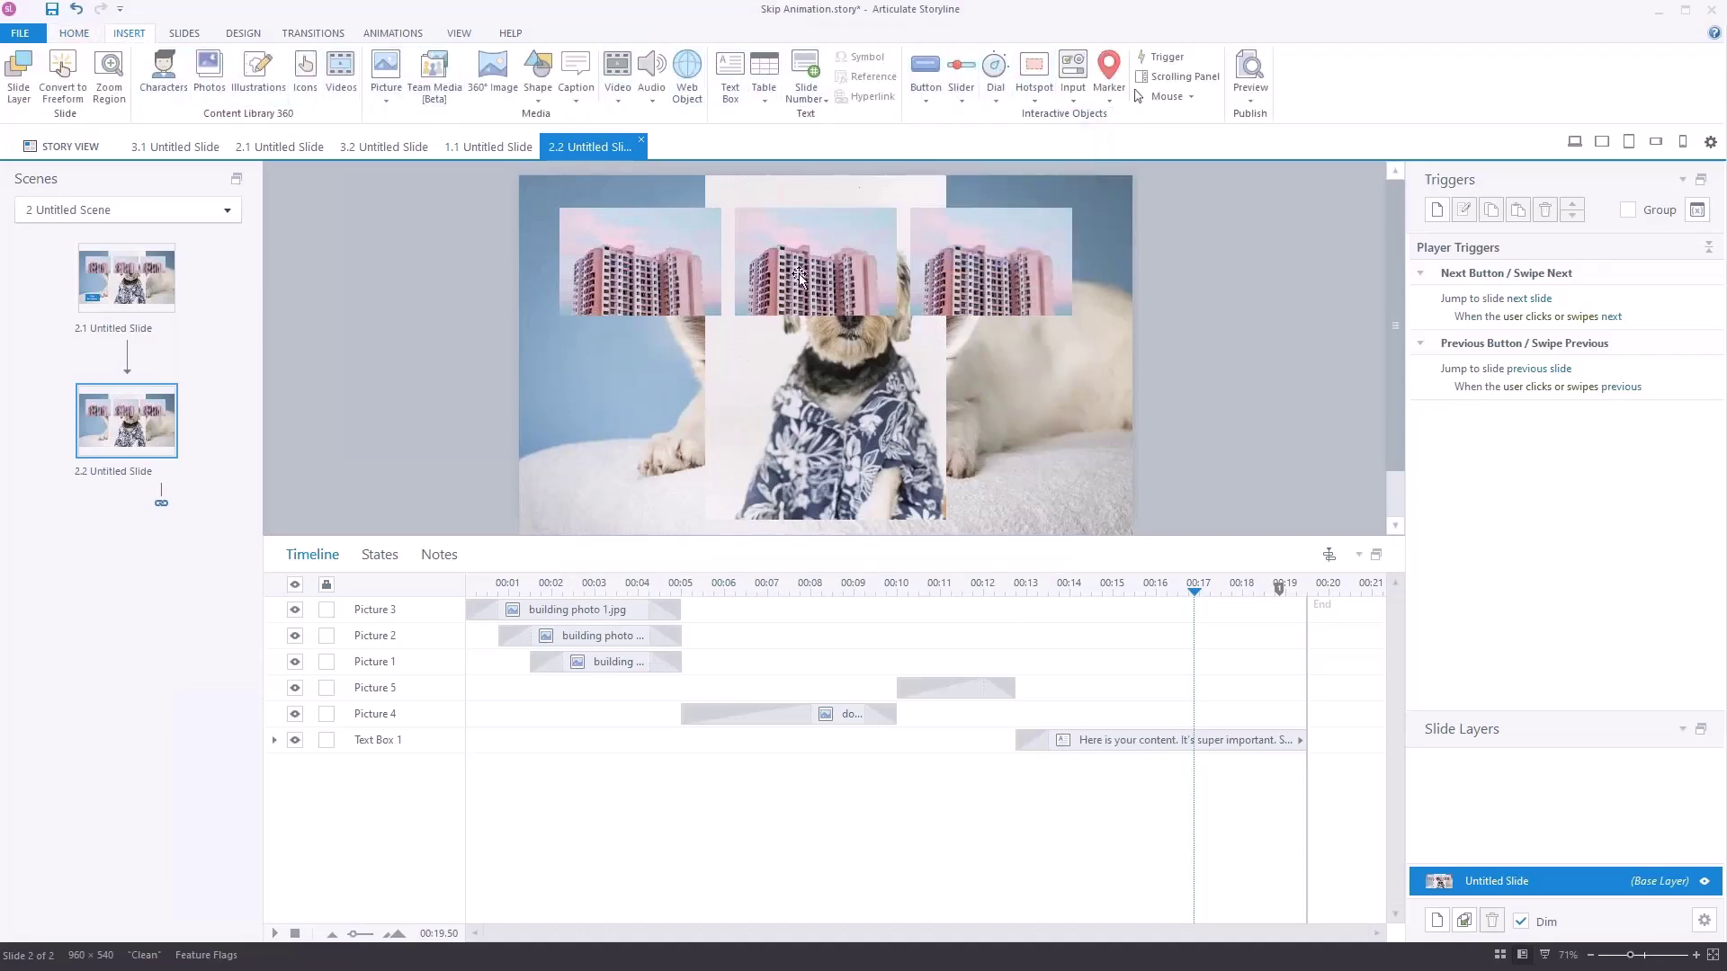
left_click(926, 76)
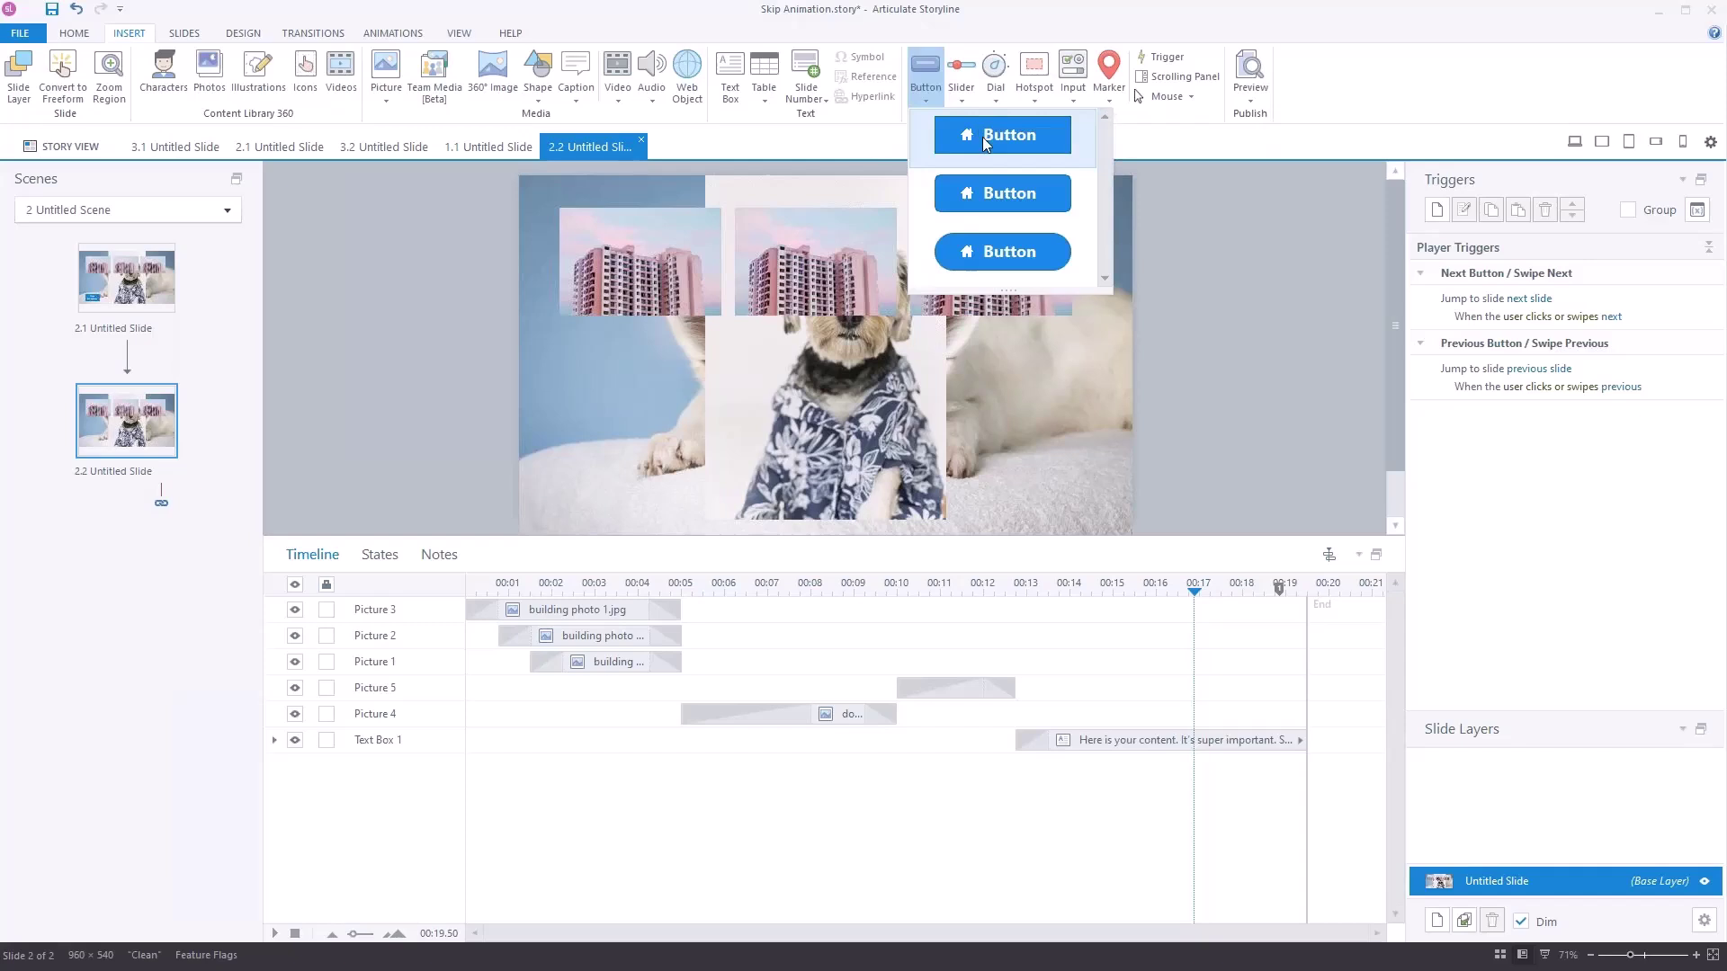
left_click(995, 131)
left_click_drag(998, 353, 1073, 385)
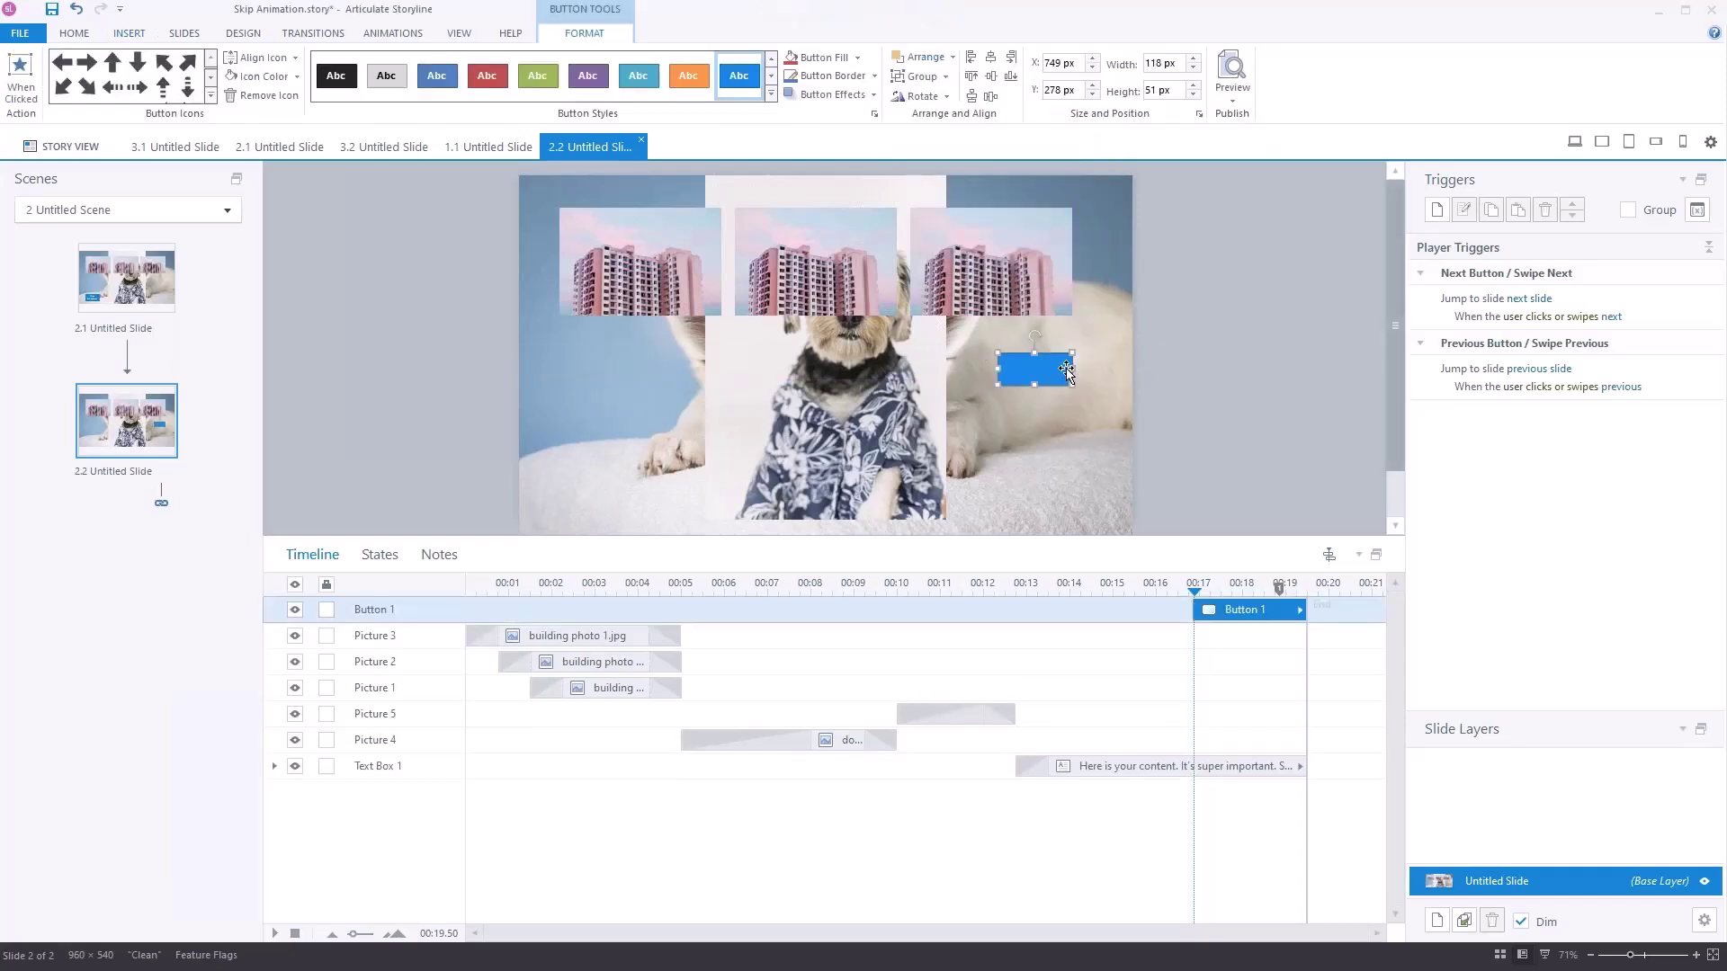
type("skip")
Rename the skip button object to "btn skip" and extend its timeline duration back to the start of the slide
double_click(373, 609)
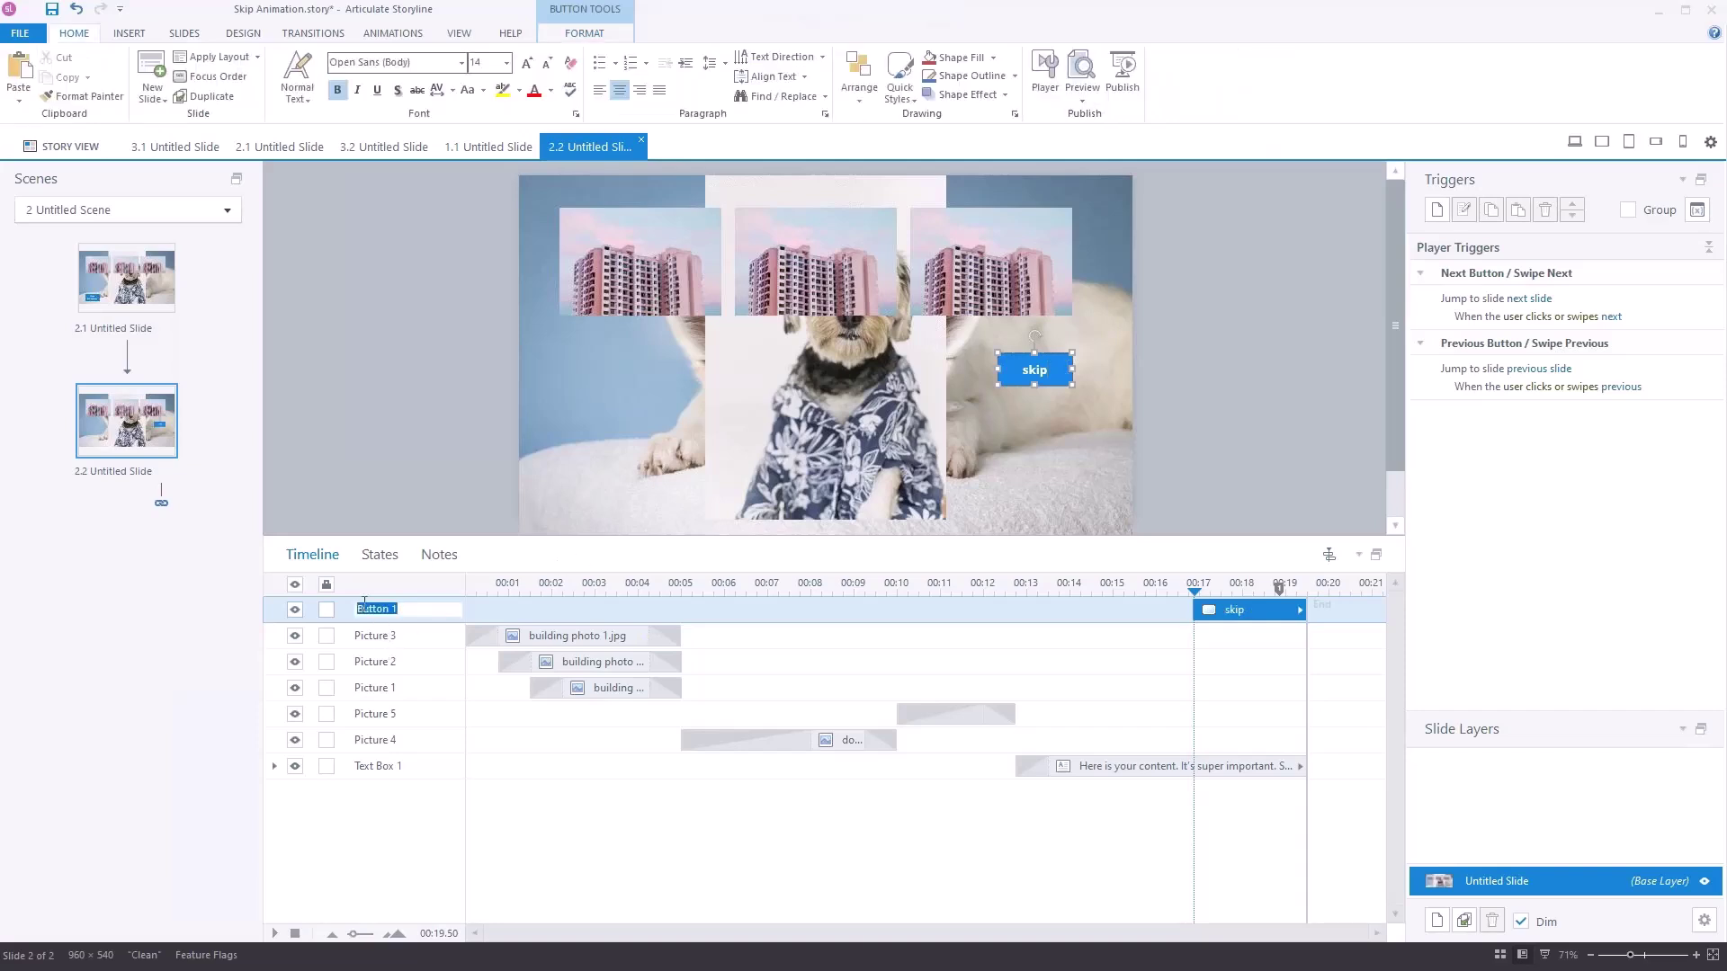
type("btn")
left_click(1217, 488)
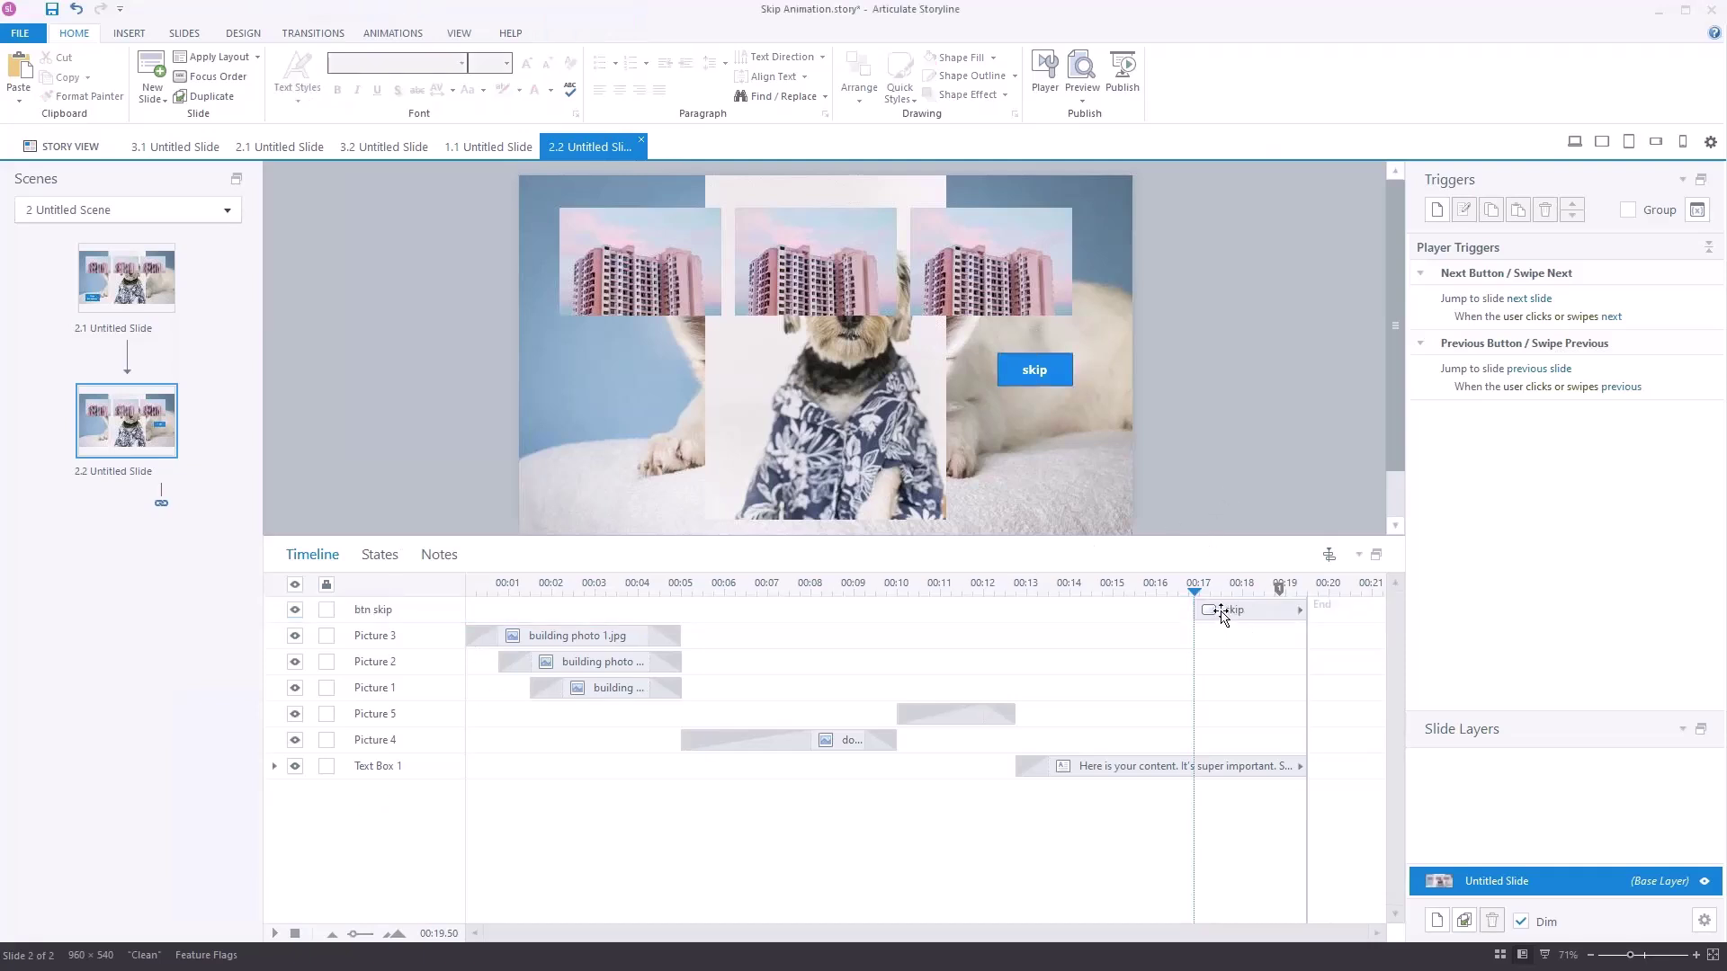
left_click(1220, 612)
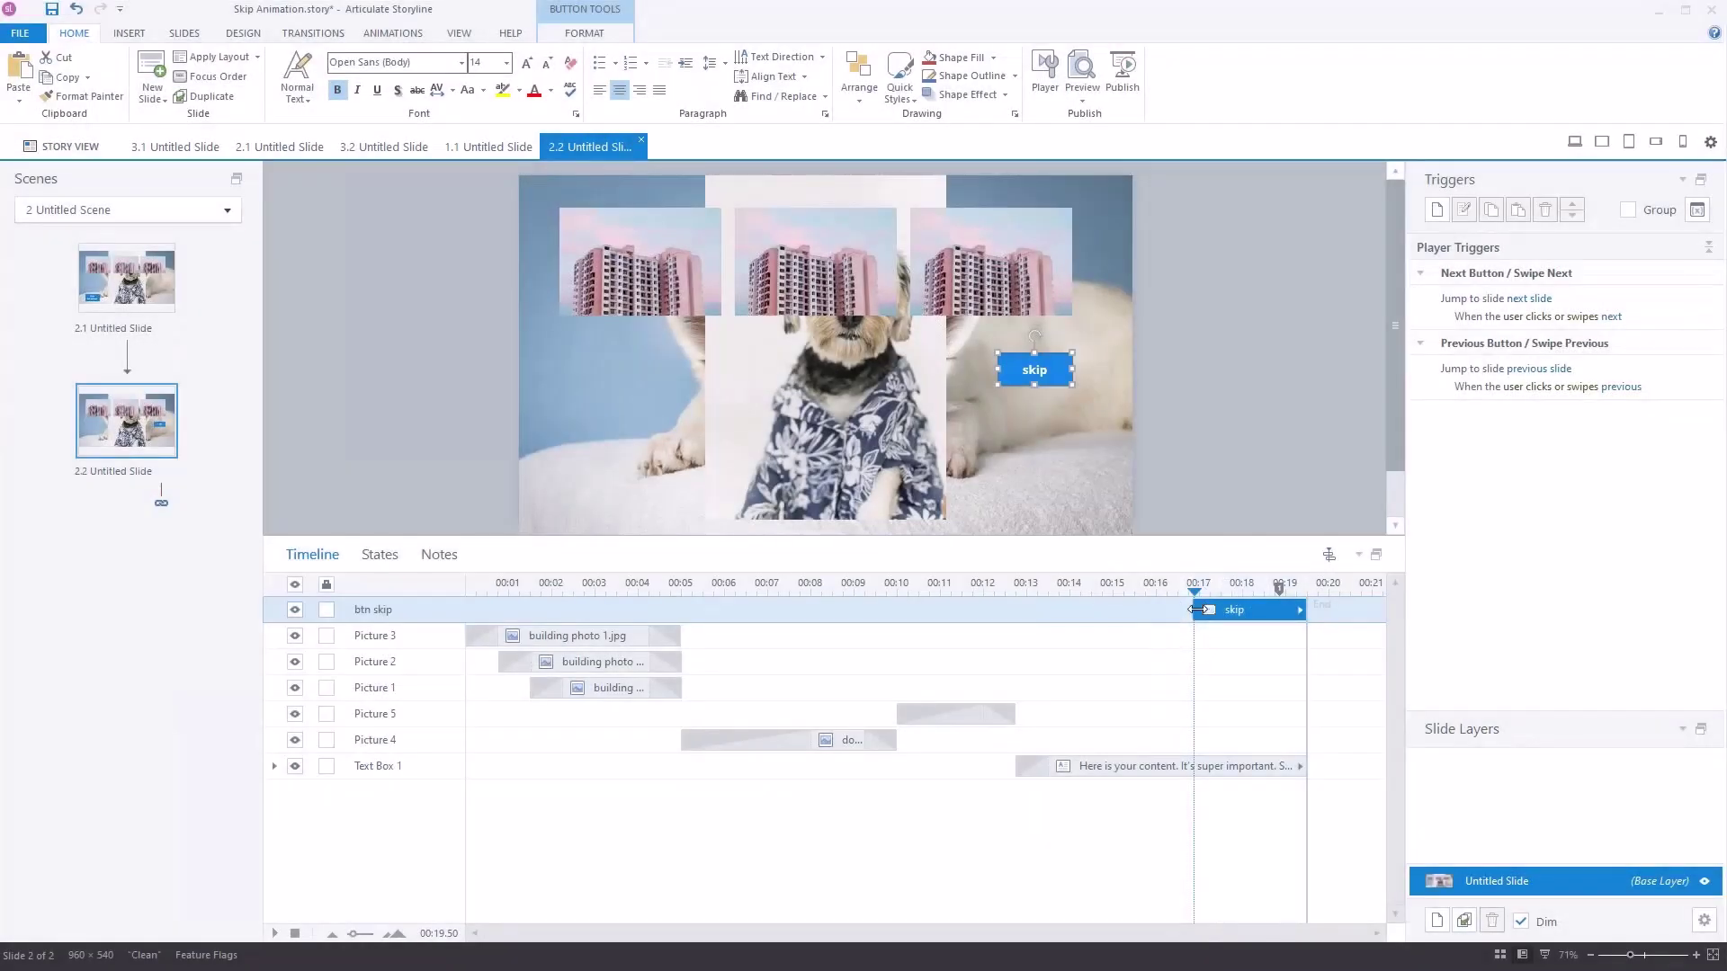
left_click_drag(1198, 610, 467, 609)
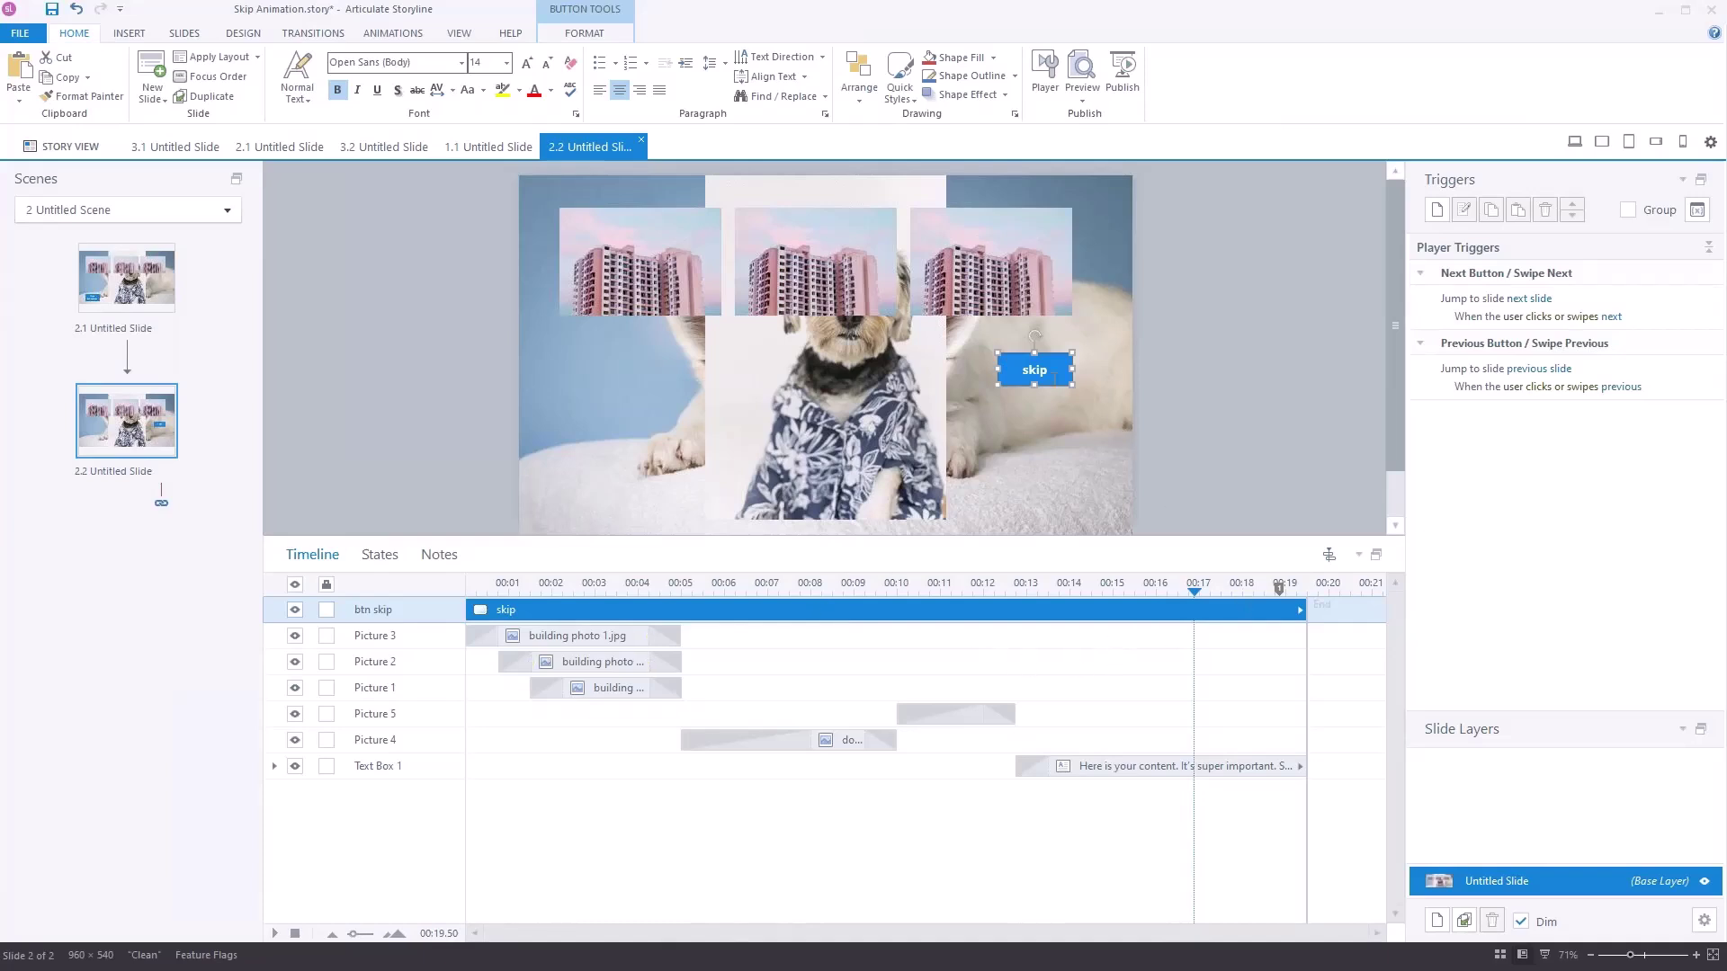
Add a trigger that jumps to Cue point #1 on this slide when the user clicks btn skip
left_click(1437, 210)
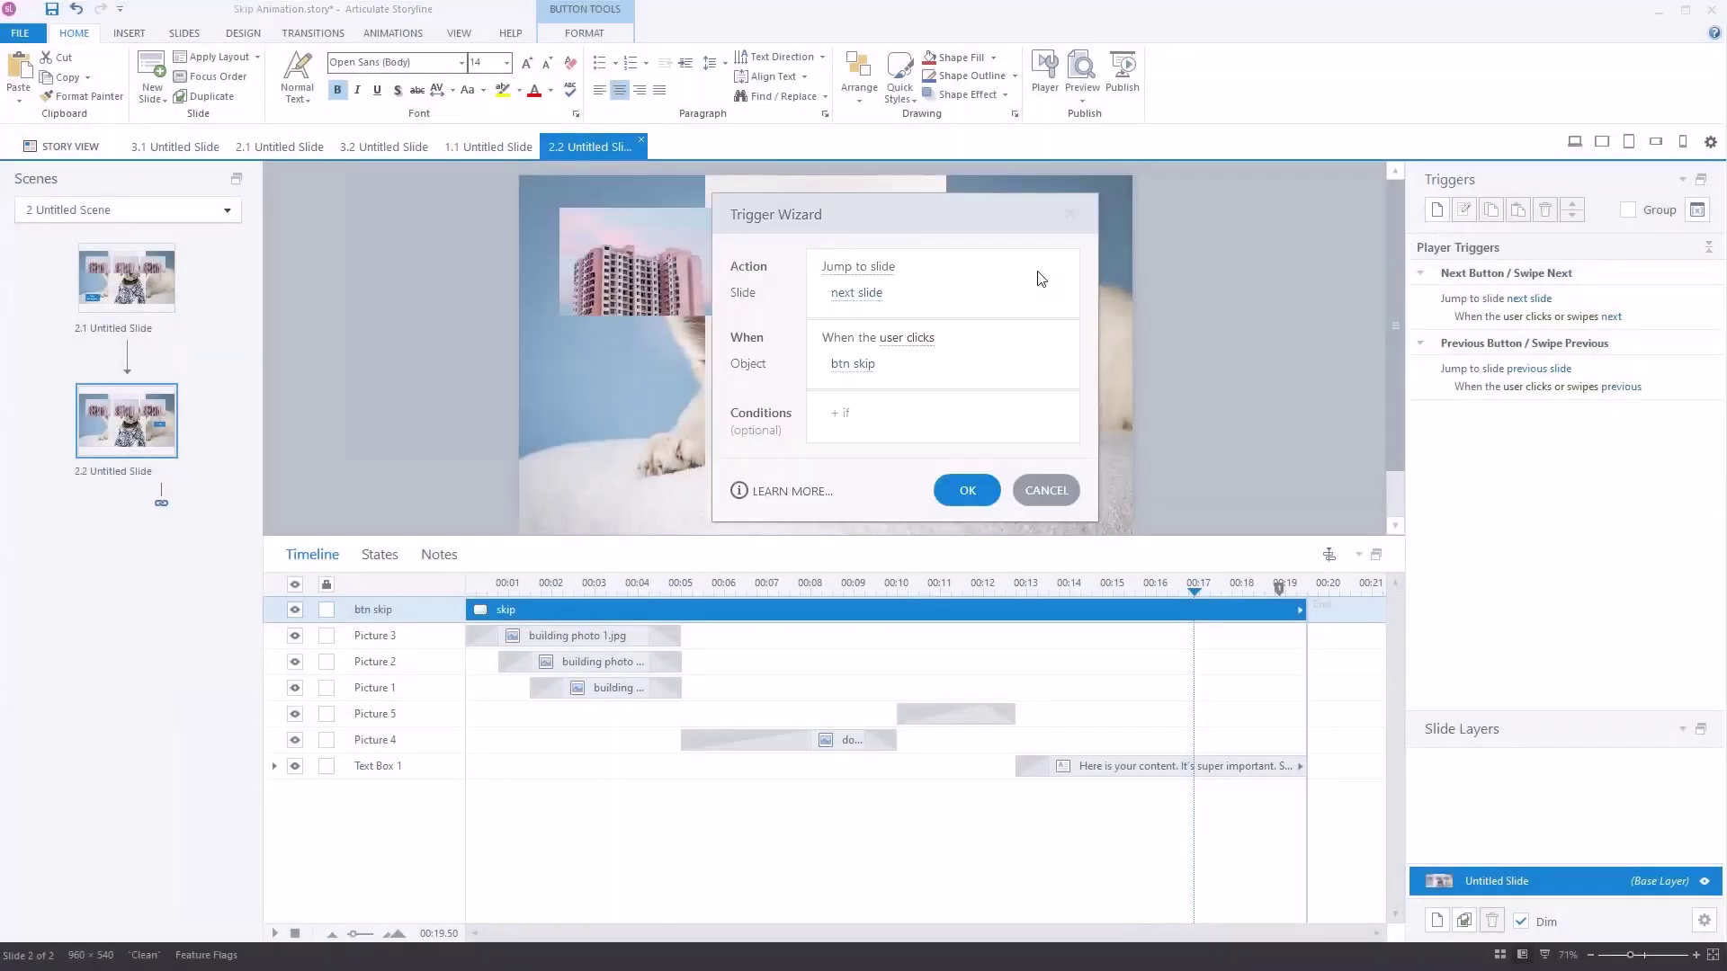
left_click_drag(874, 202, 520, 175)
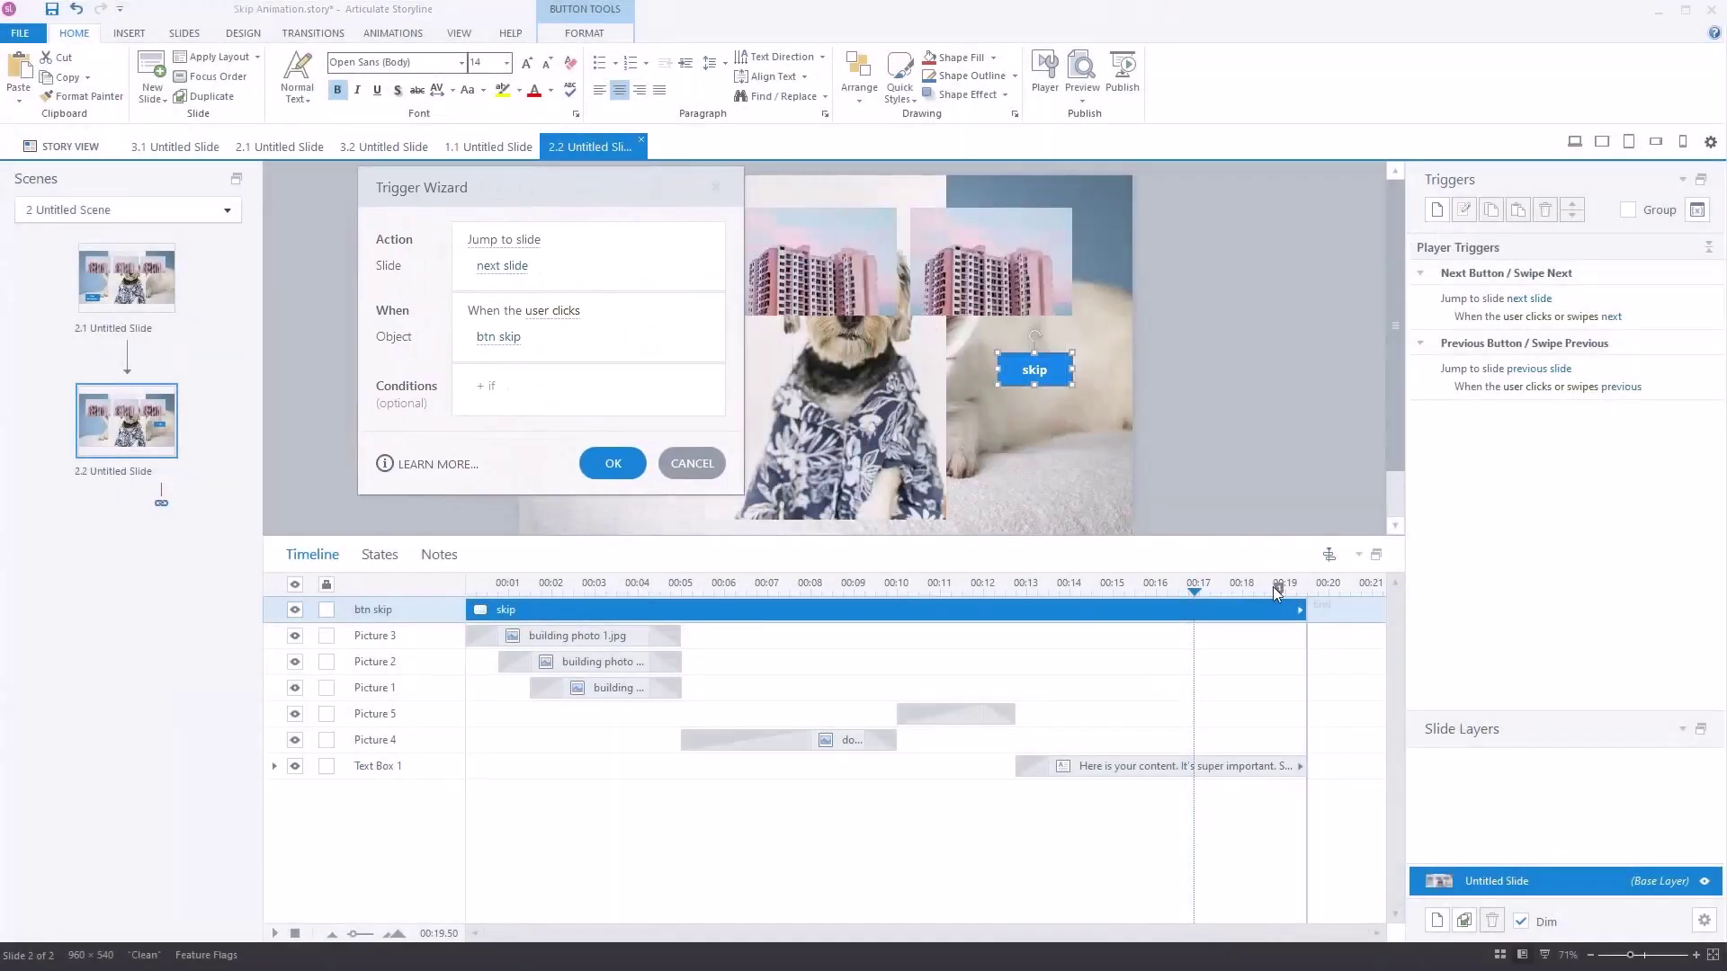
left_click(501, 240)
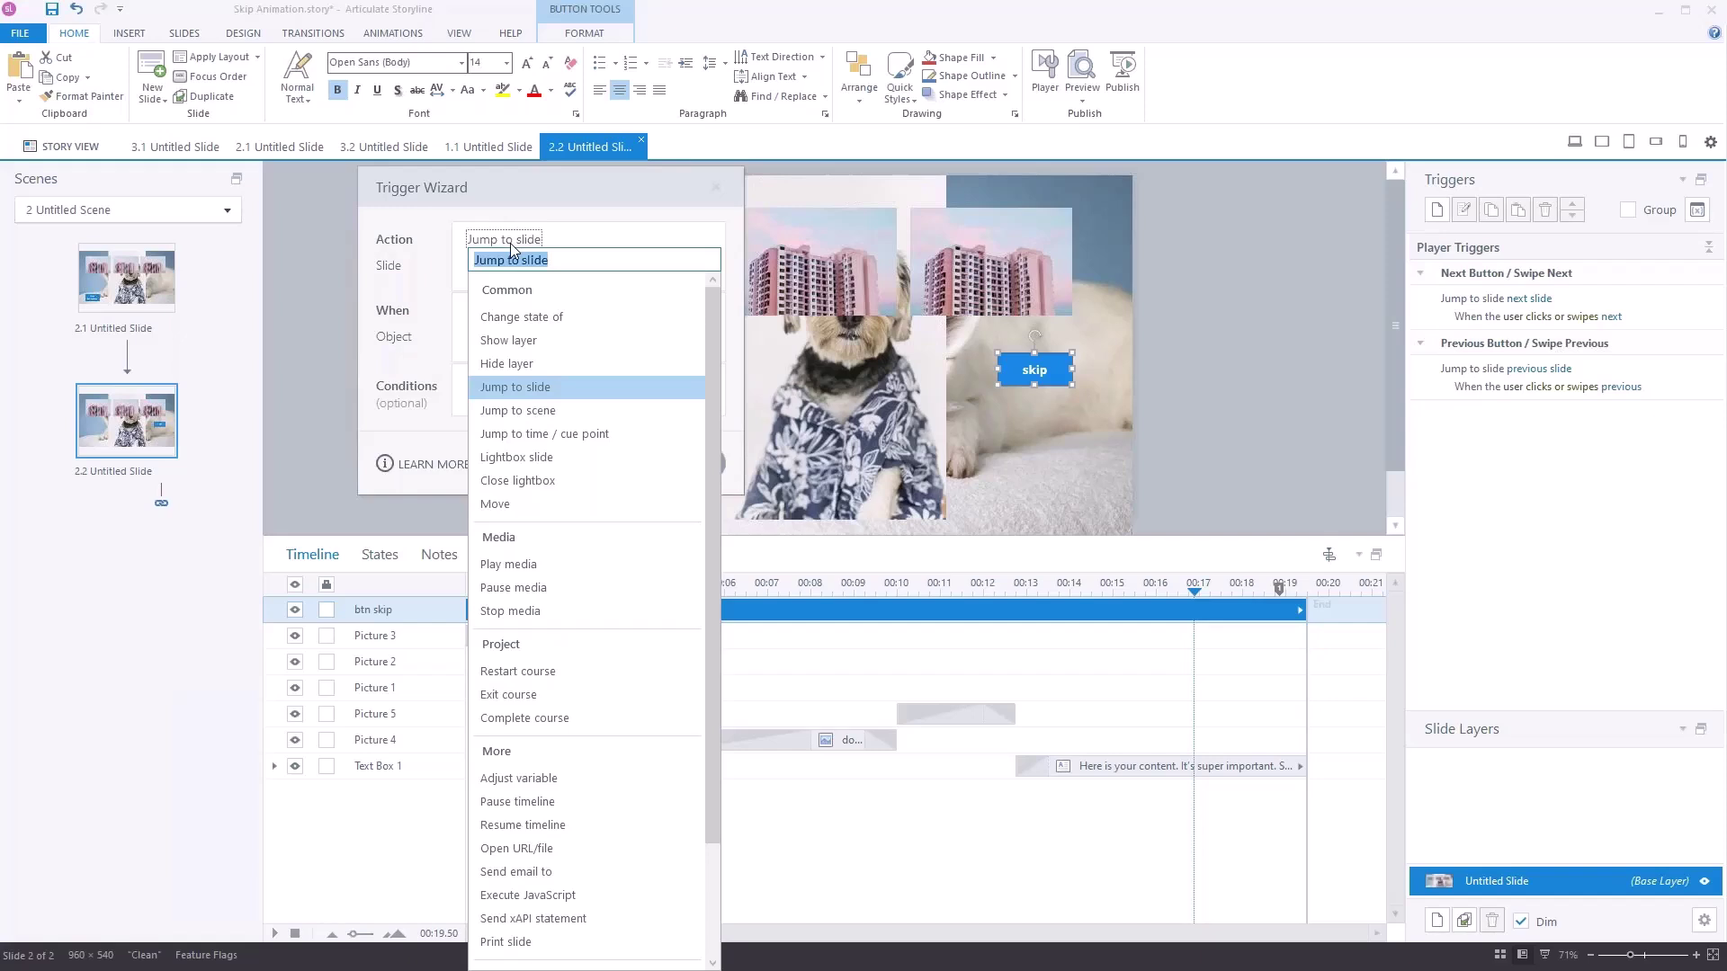
left_click(565, 435)
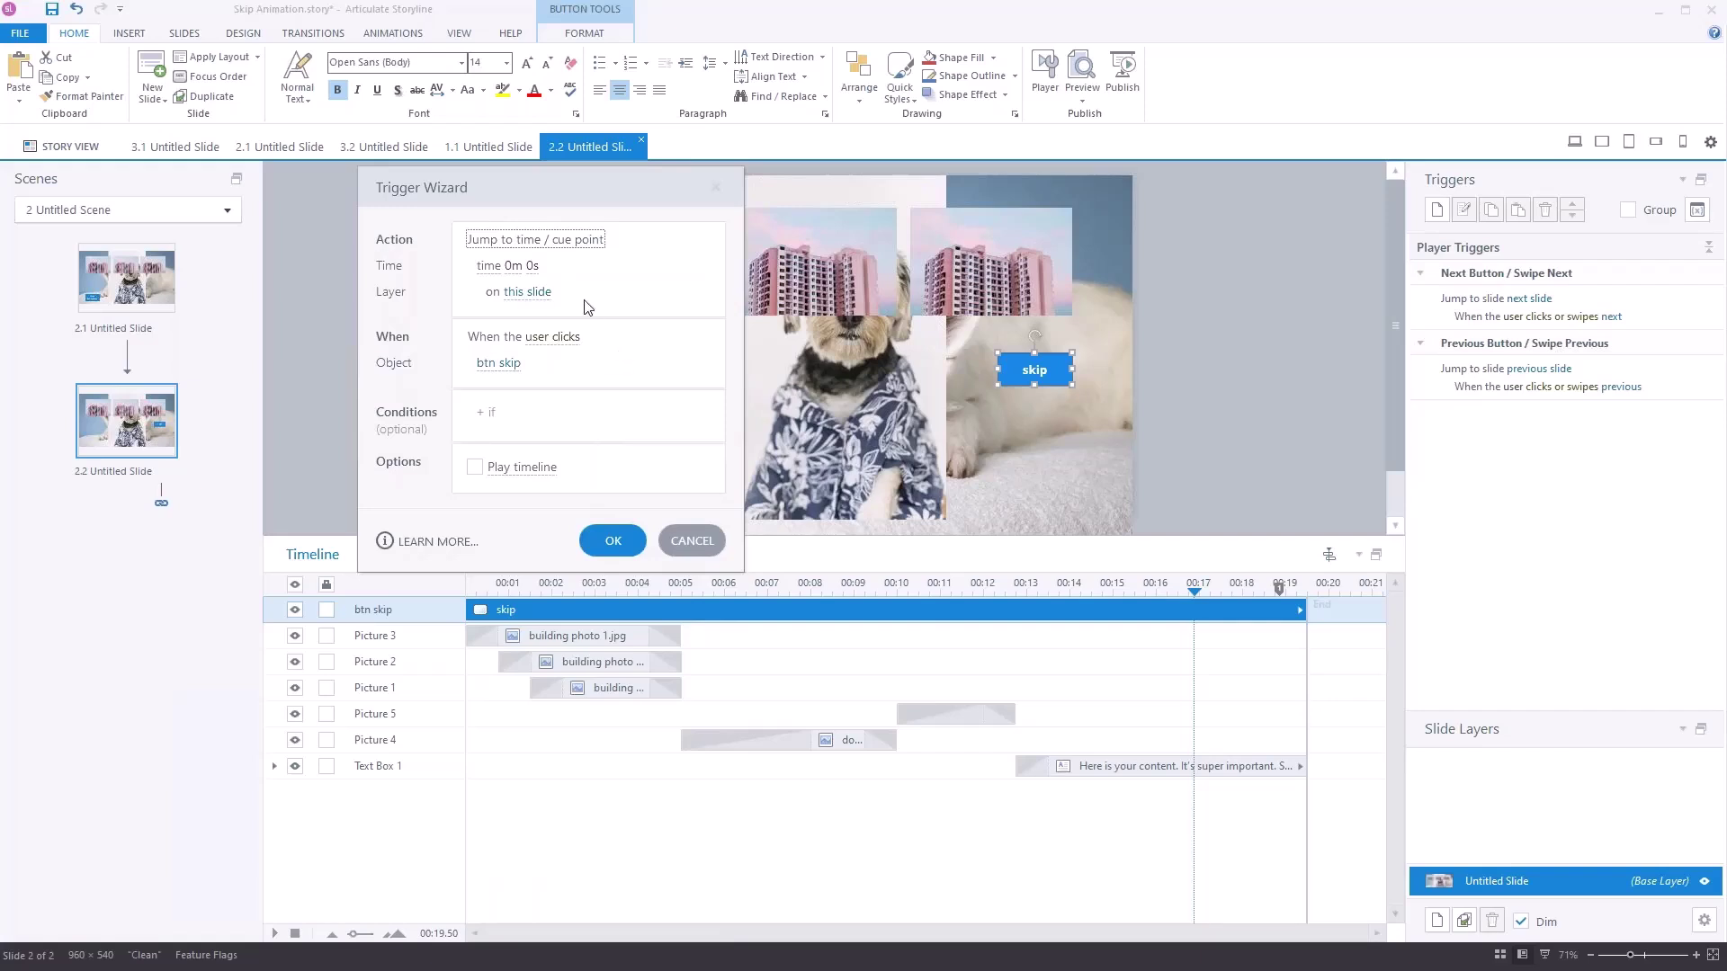
left_click(487, 267)
left_click(517, 346)
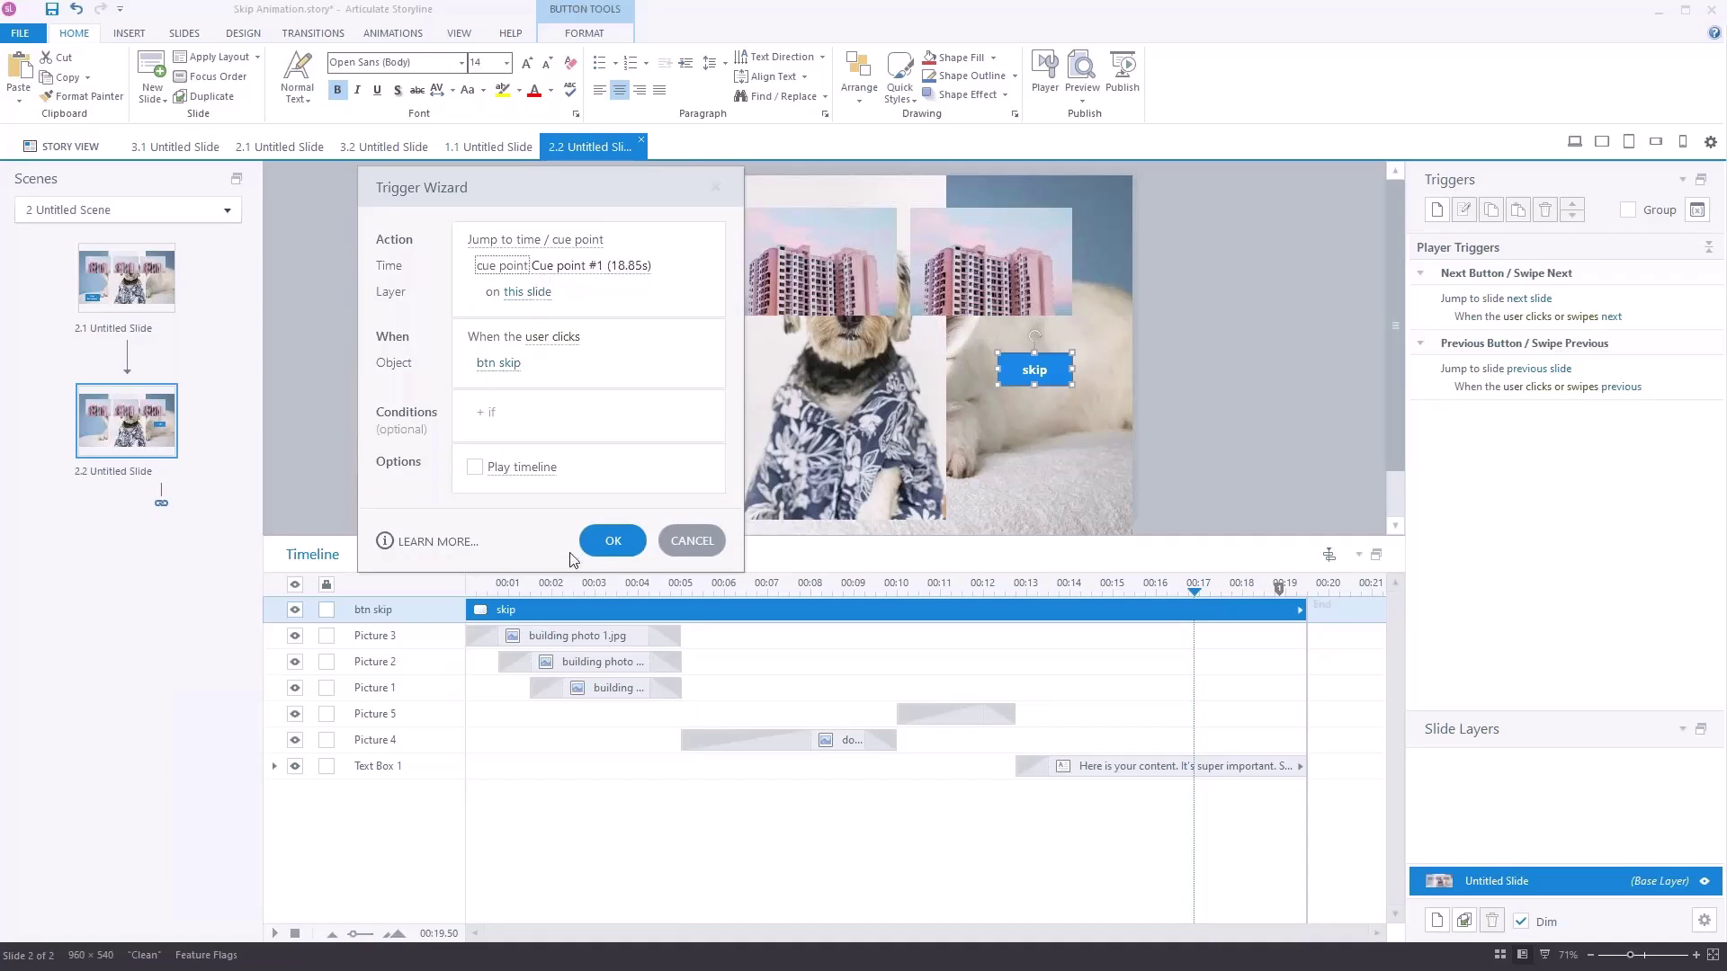
left_click(620, 542)
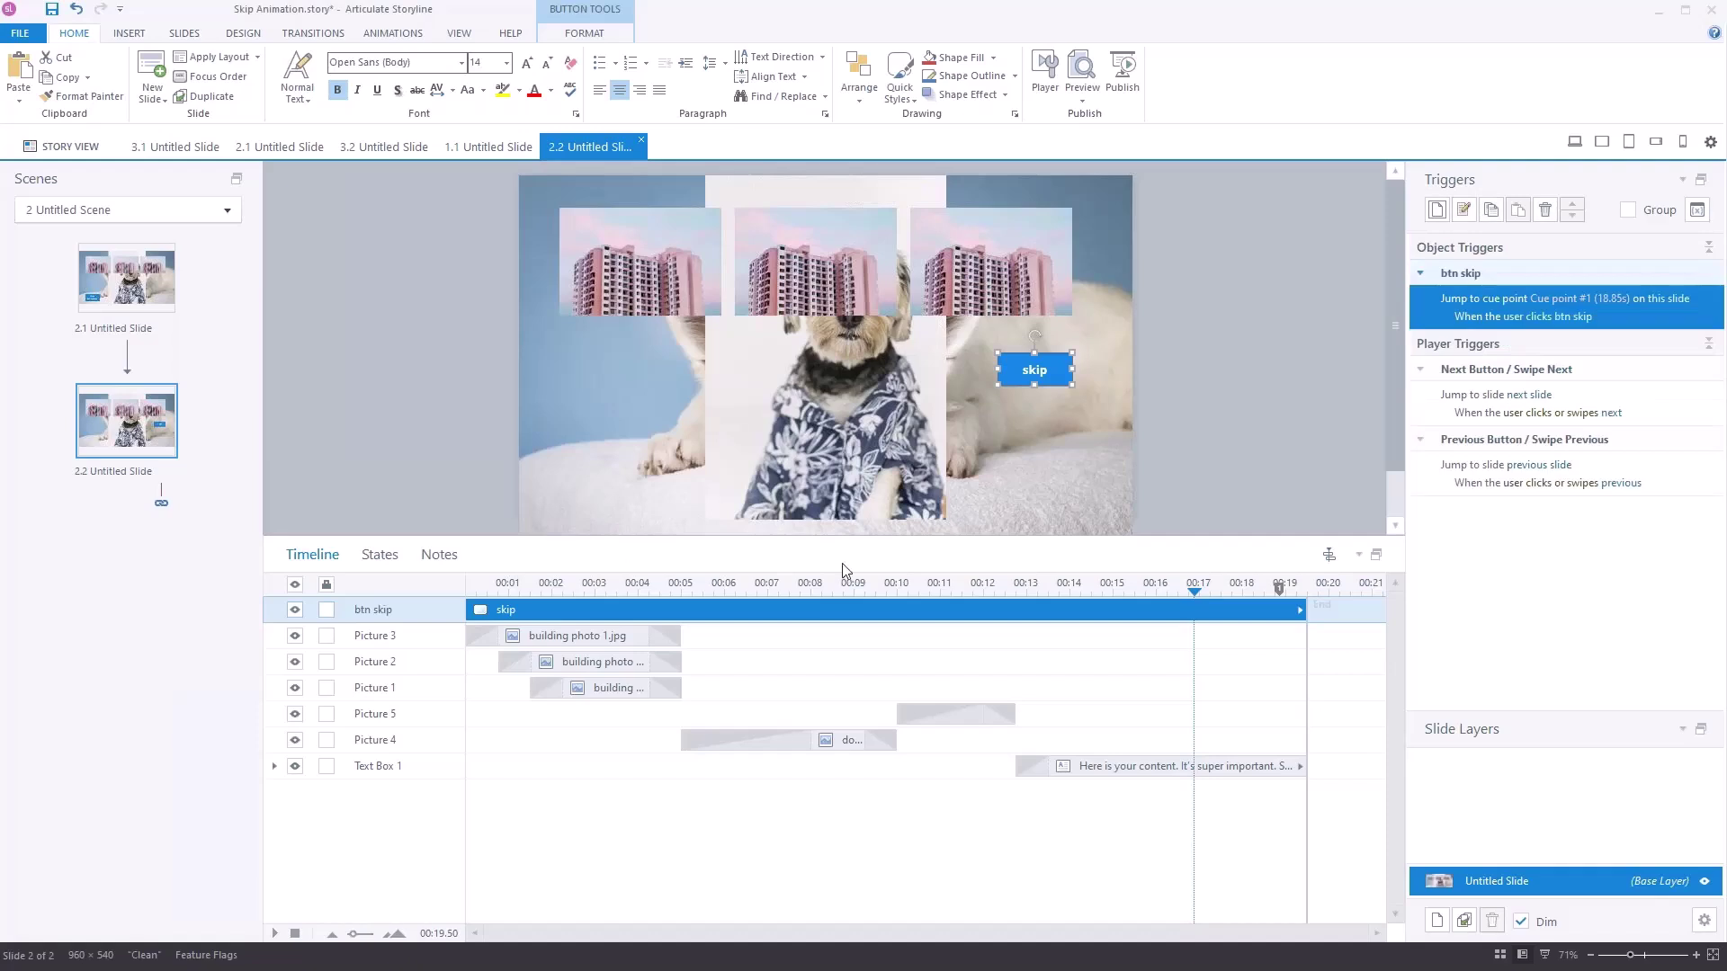
Preview only this slide, test its skip button, and close the preview
left_click(1084, 106)
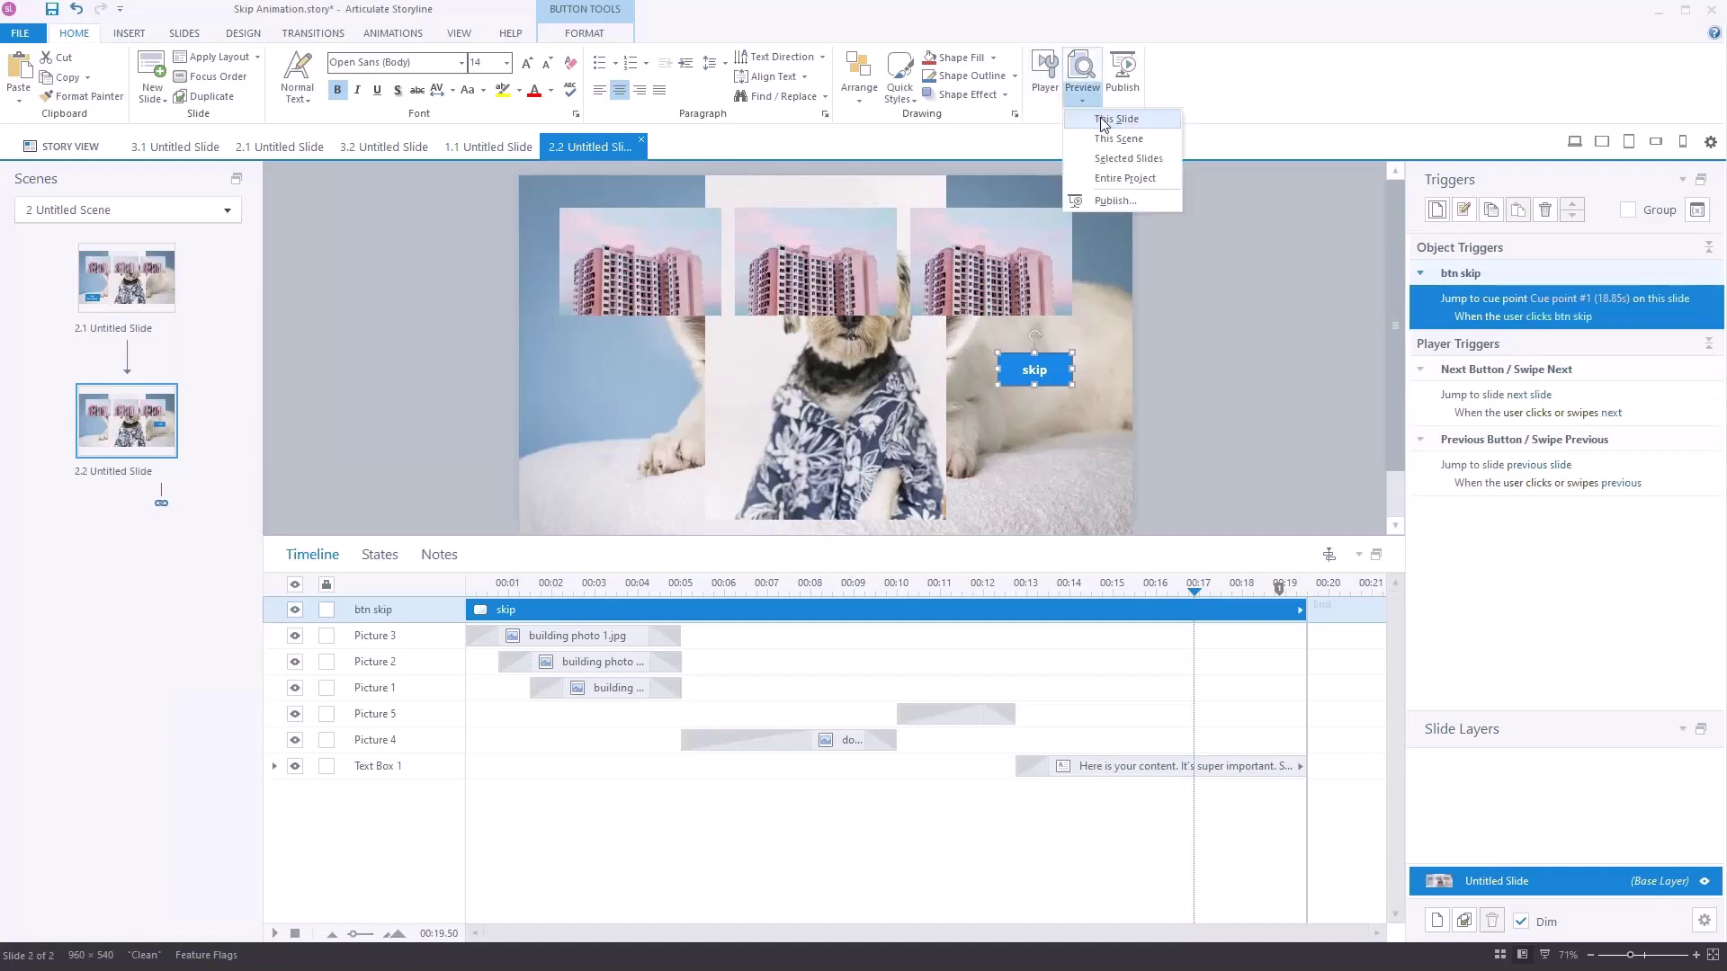
left_click(1106, 124)
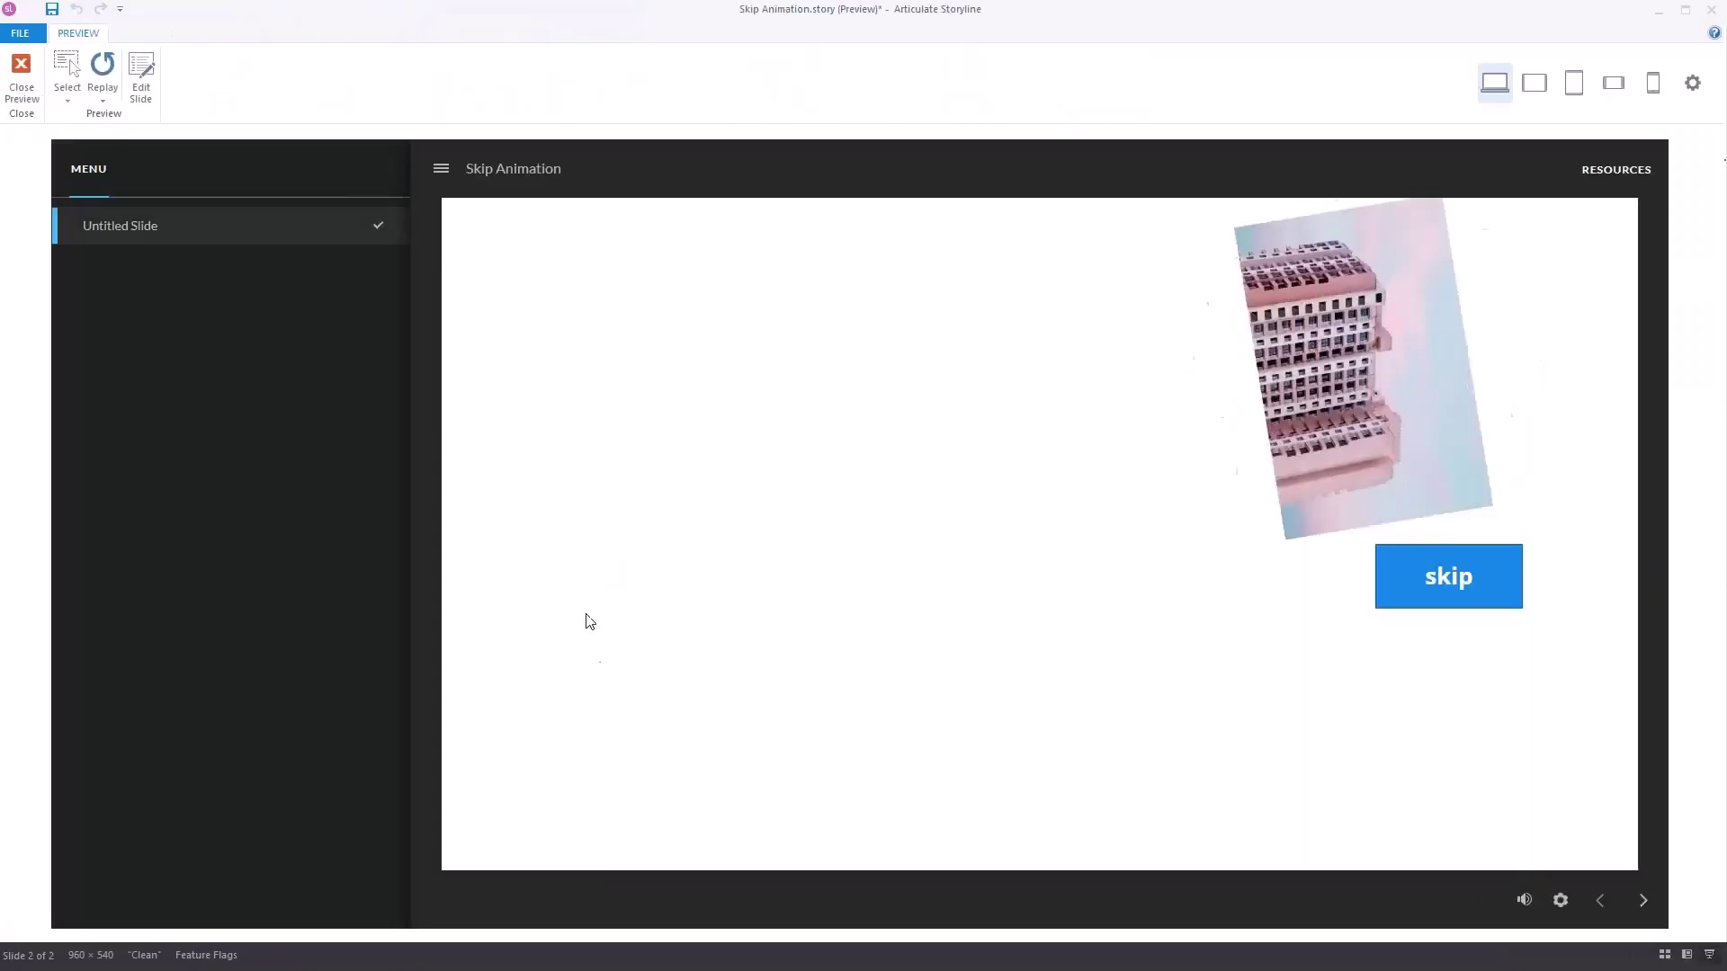
left_click(1447, 599)
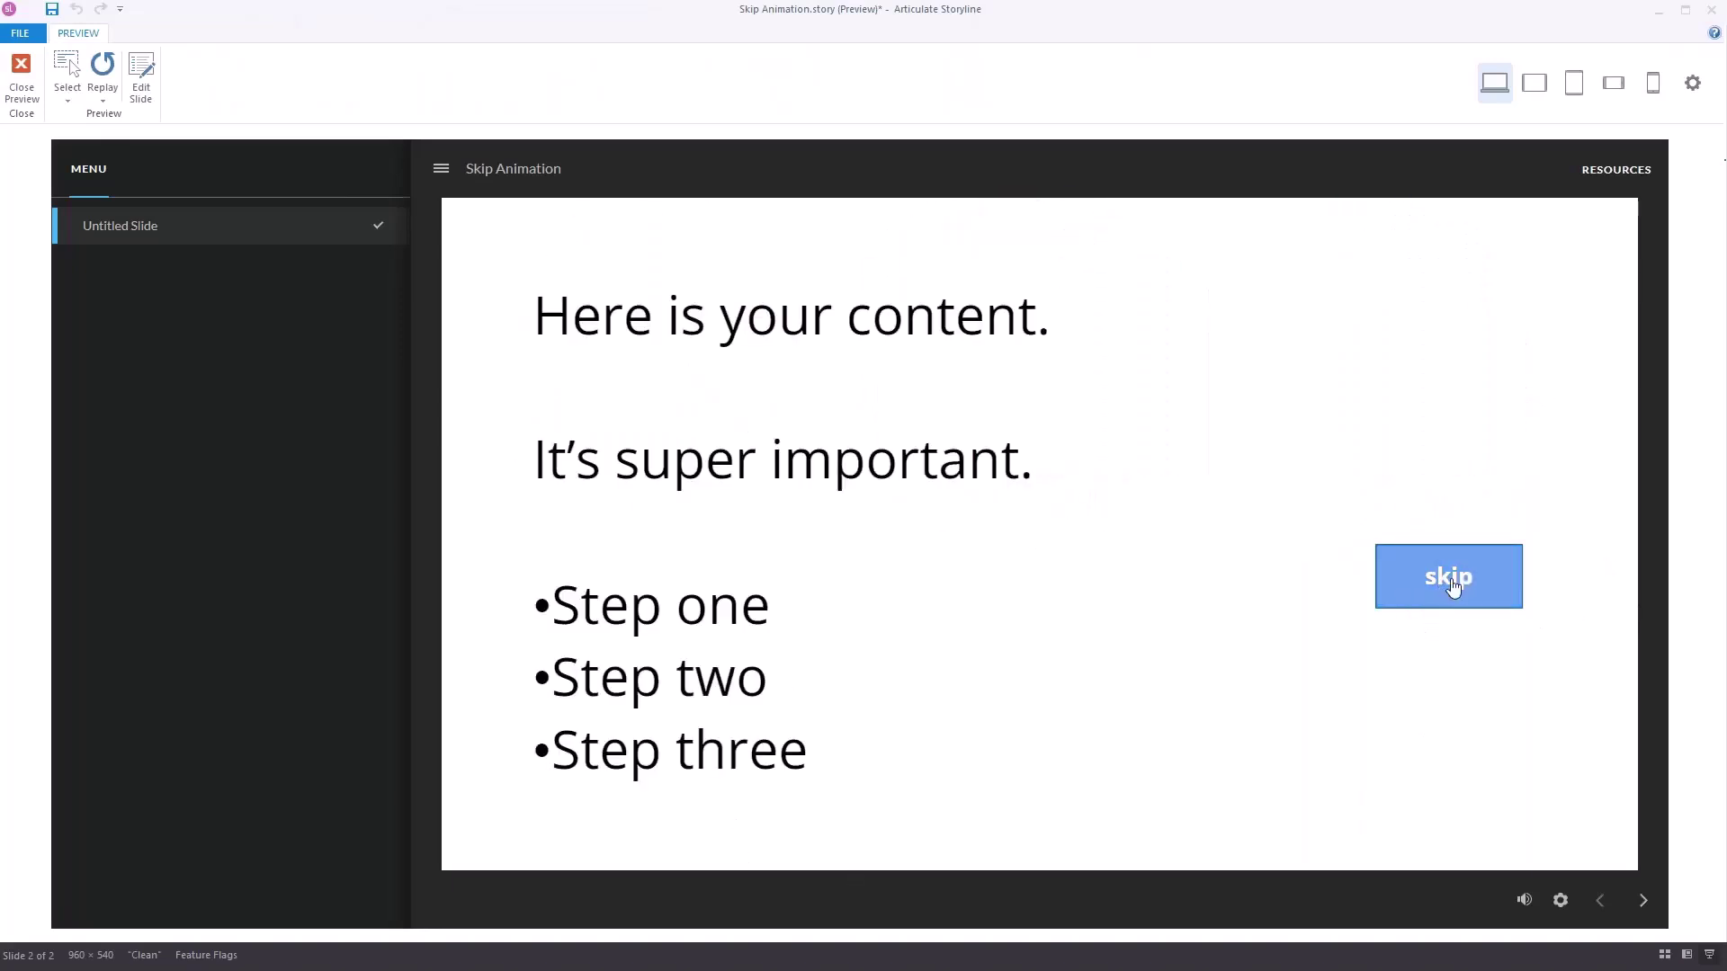
left_click(20, 82)
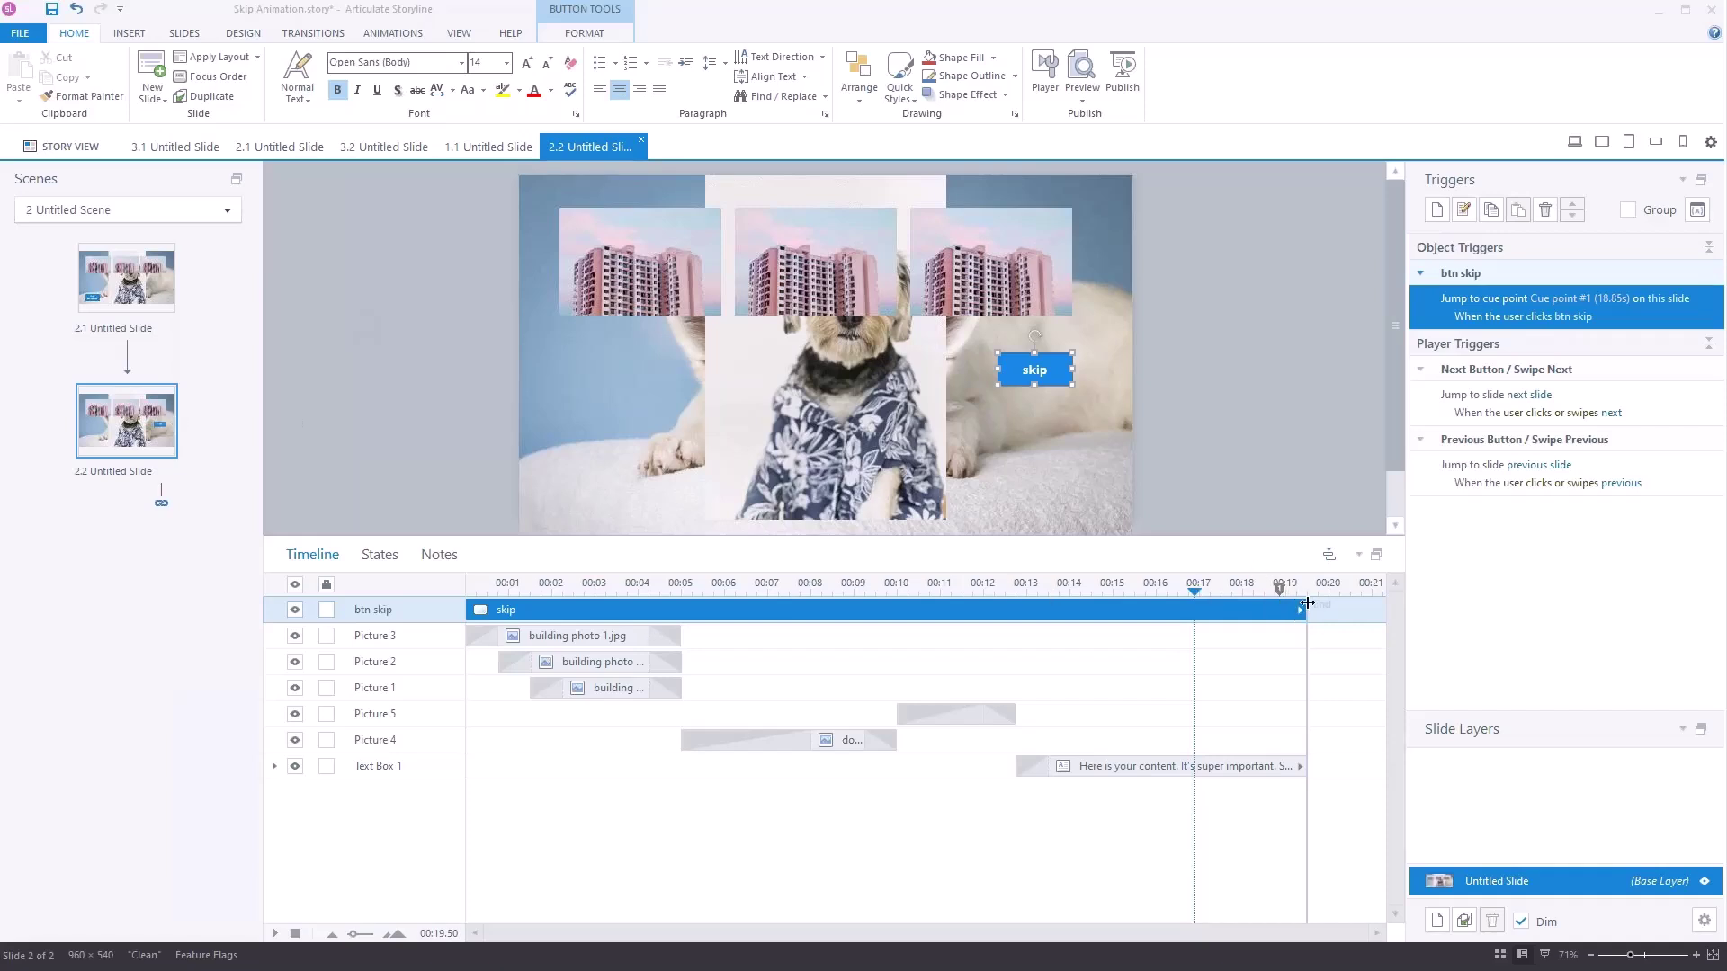
Change the btn skip trigger so it jumps to the end of the timeline on this slide
double_click(1626, 326)
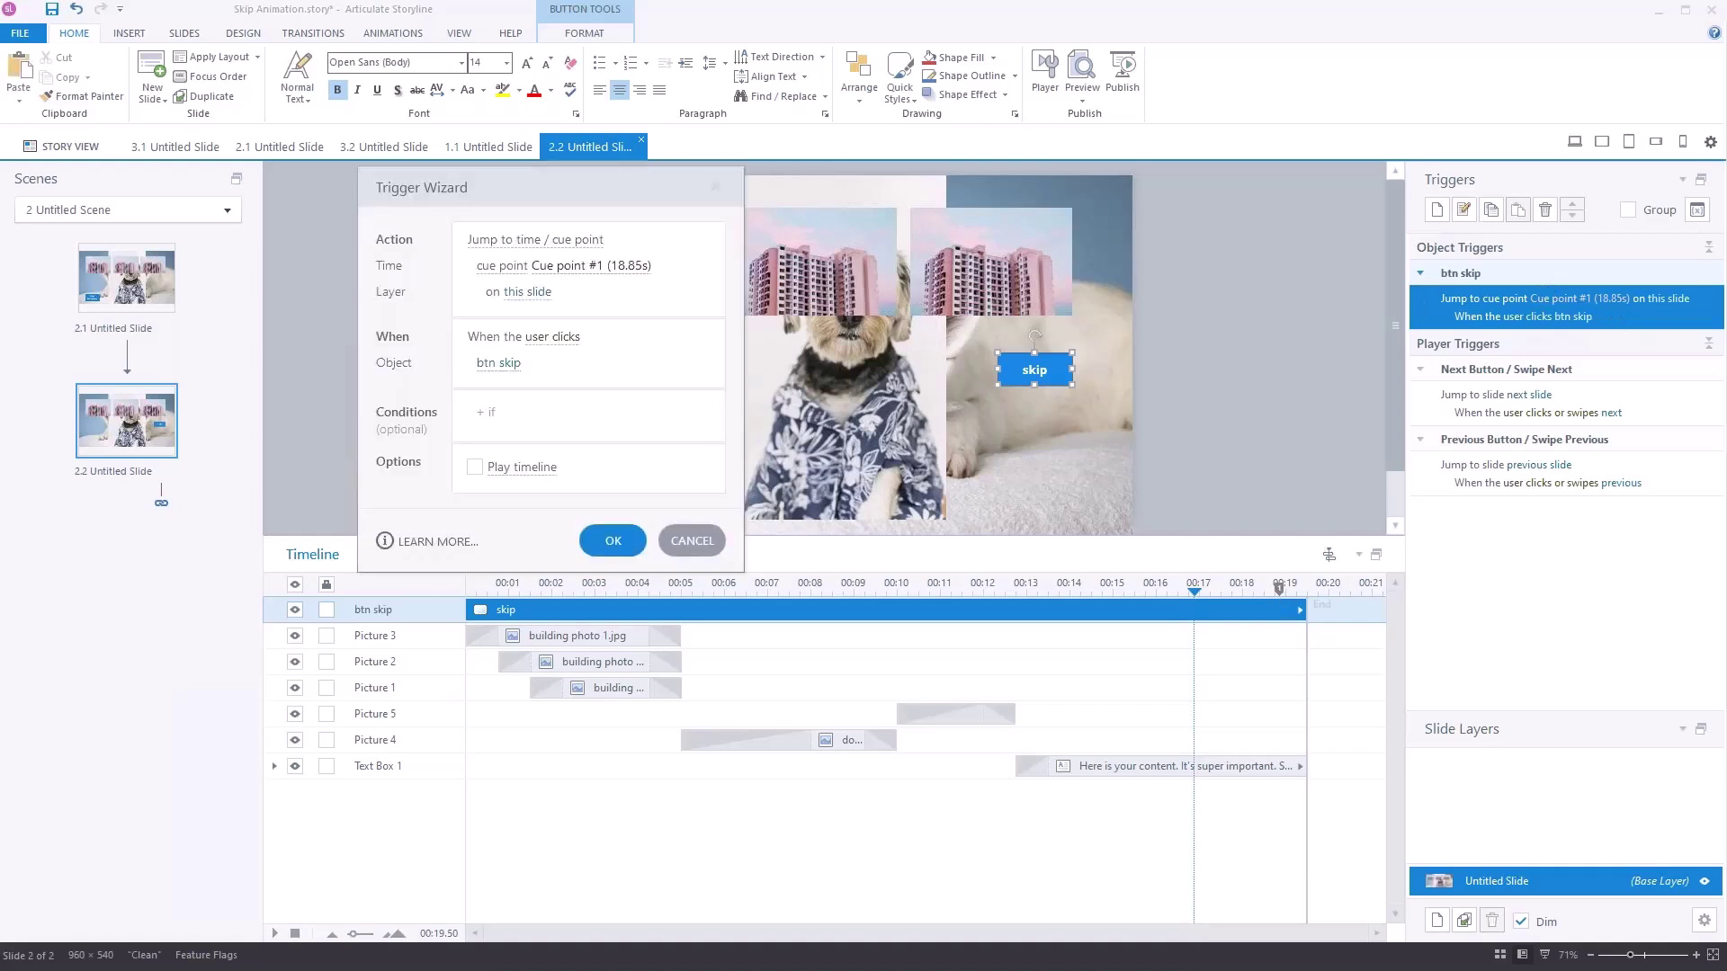
left_click(514, 241)
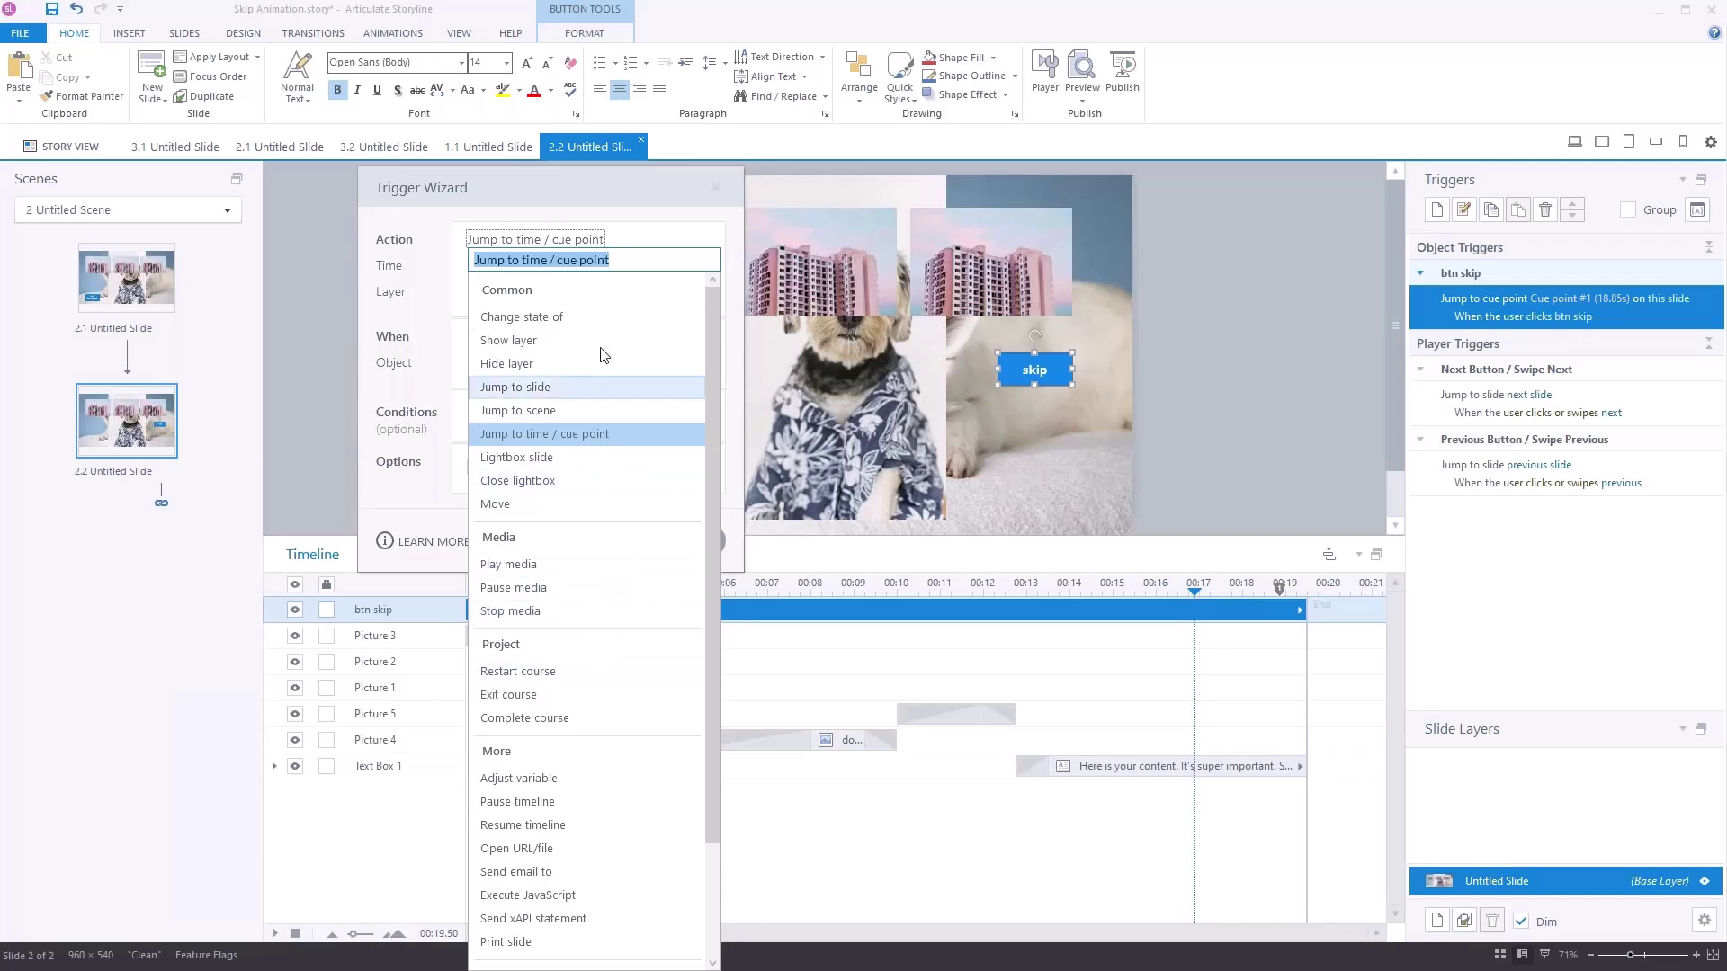
left_click(517, 436)
left_click(517, 274)
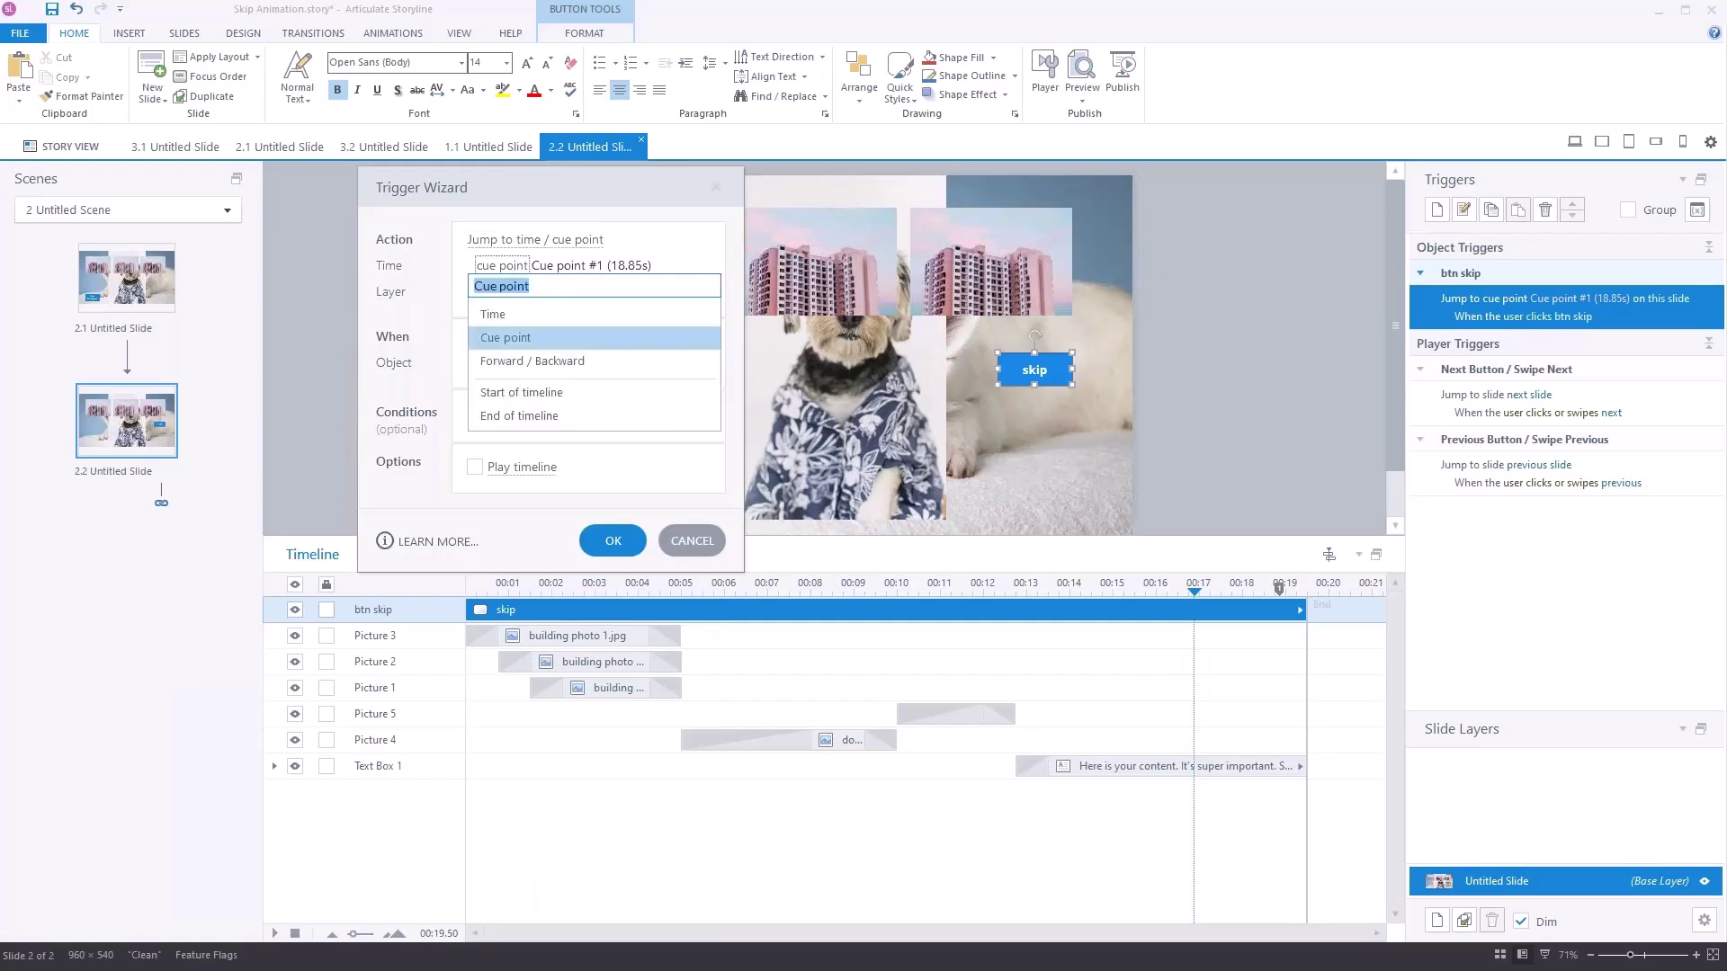
left_click(521, 419)
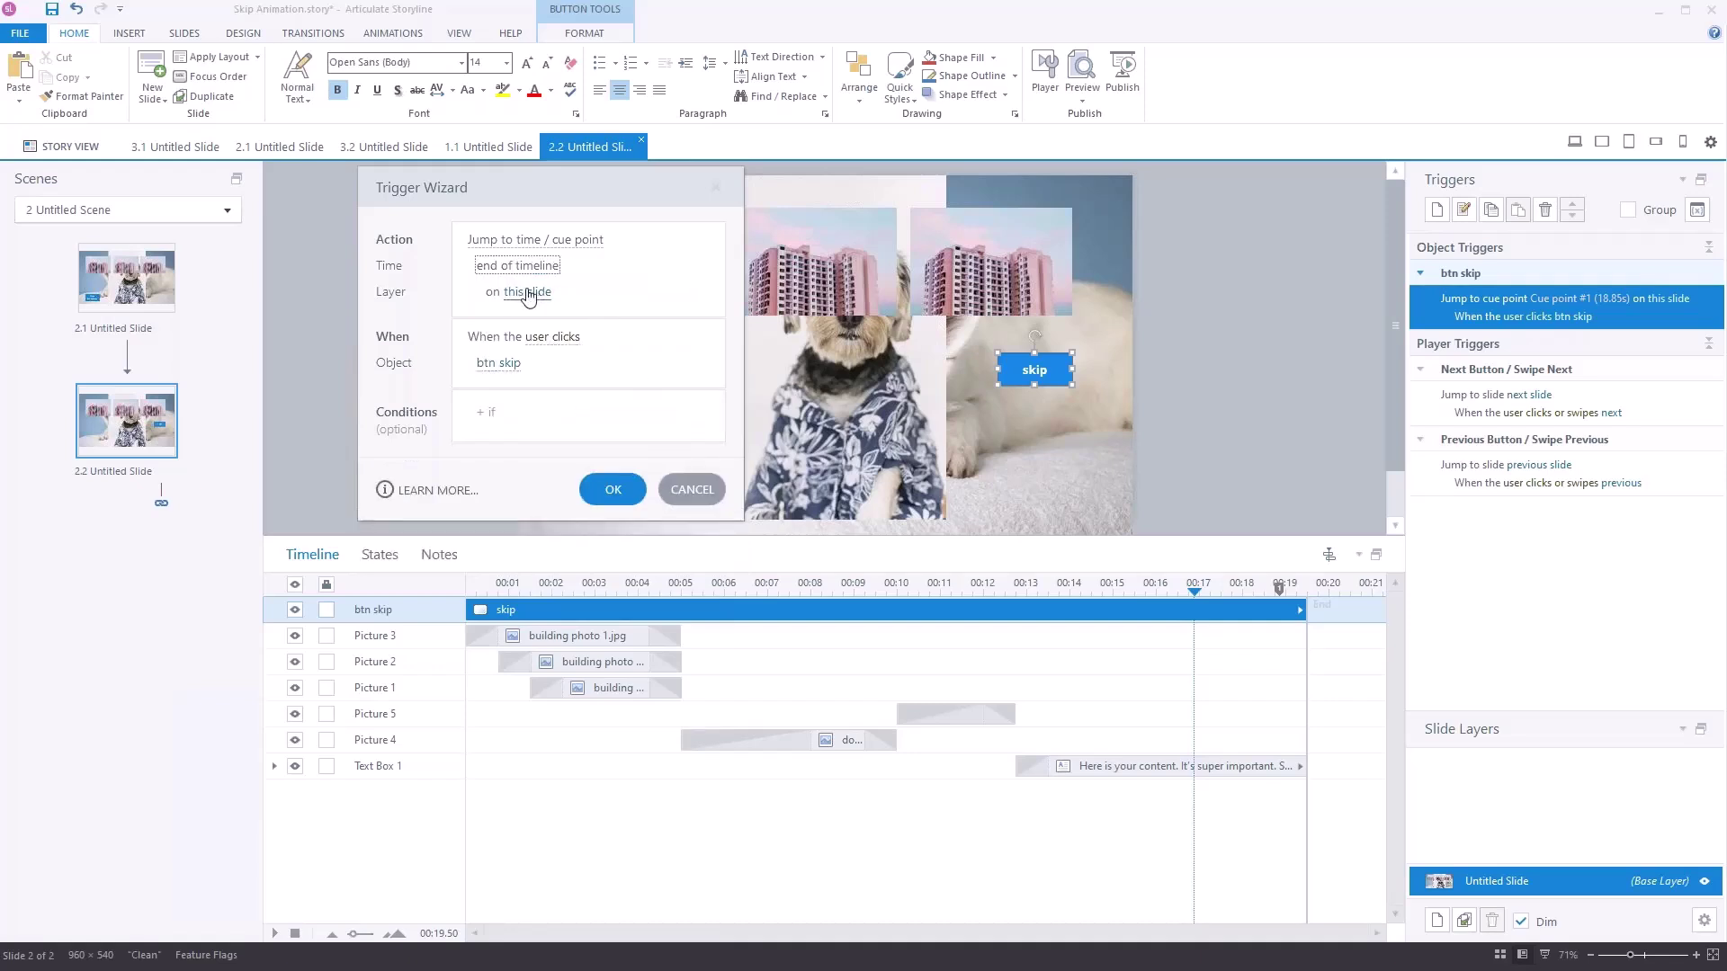
left_click(621, 490)
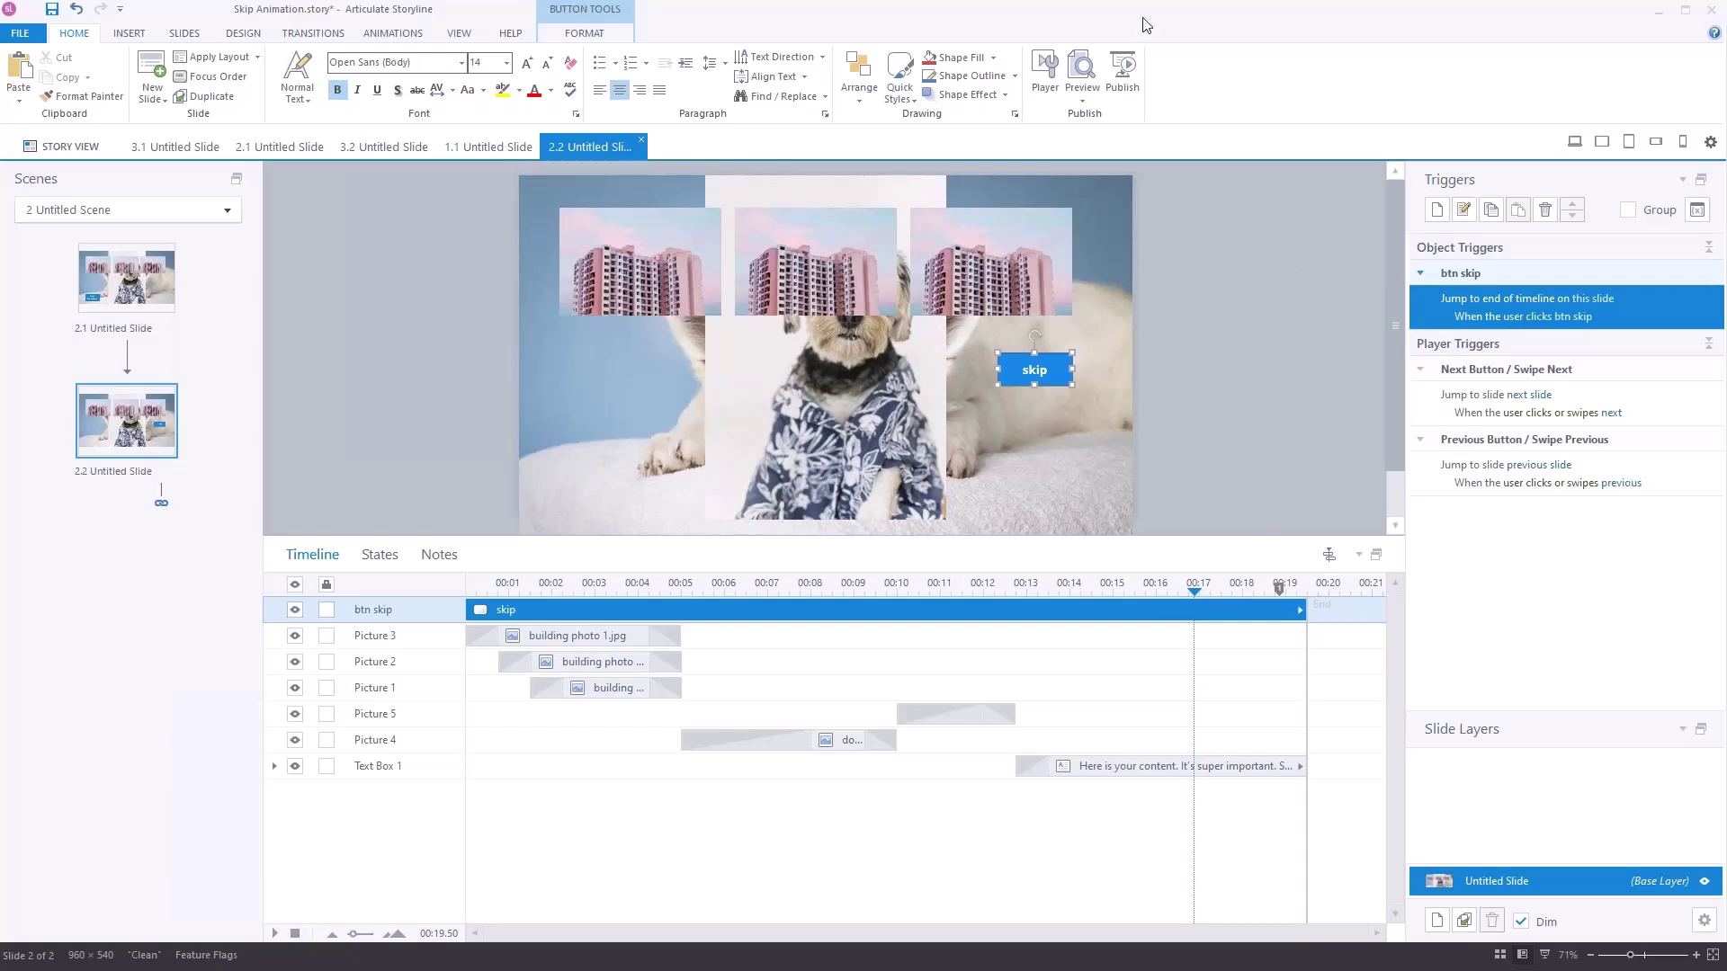
Preview only this slide and test its skip button
left_click(1084, 101)
left_click(1105, 120)
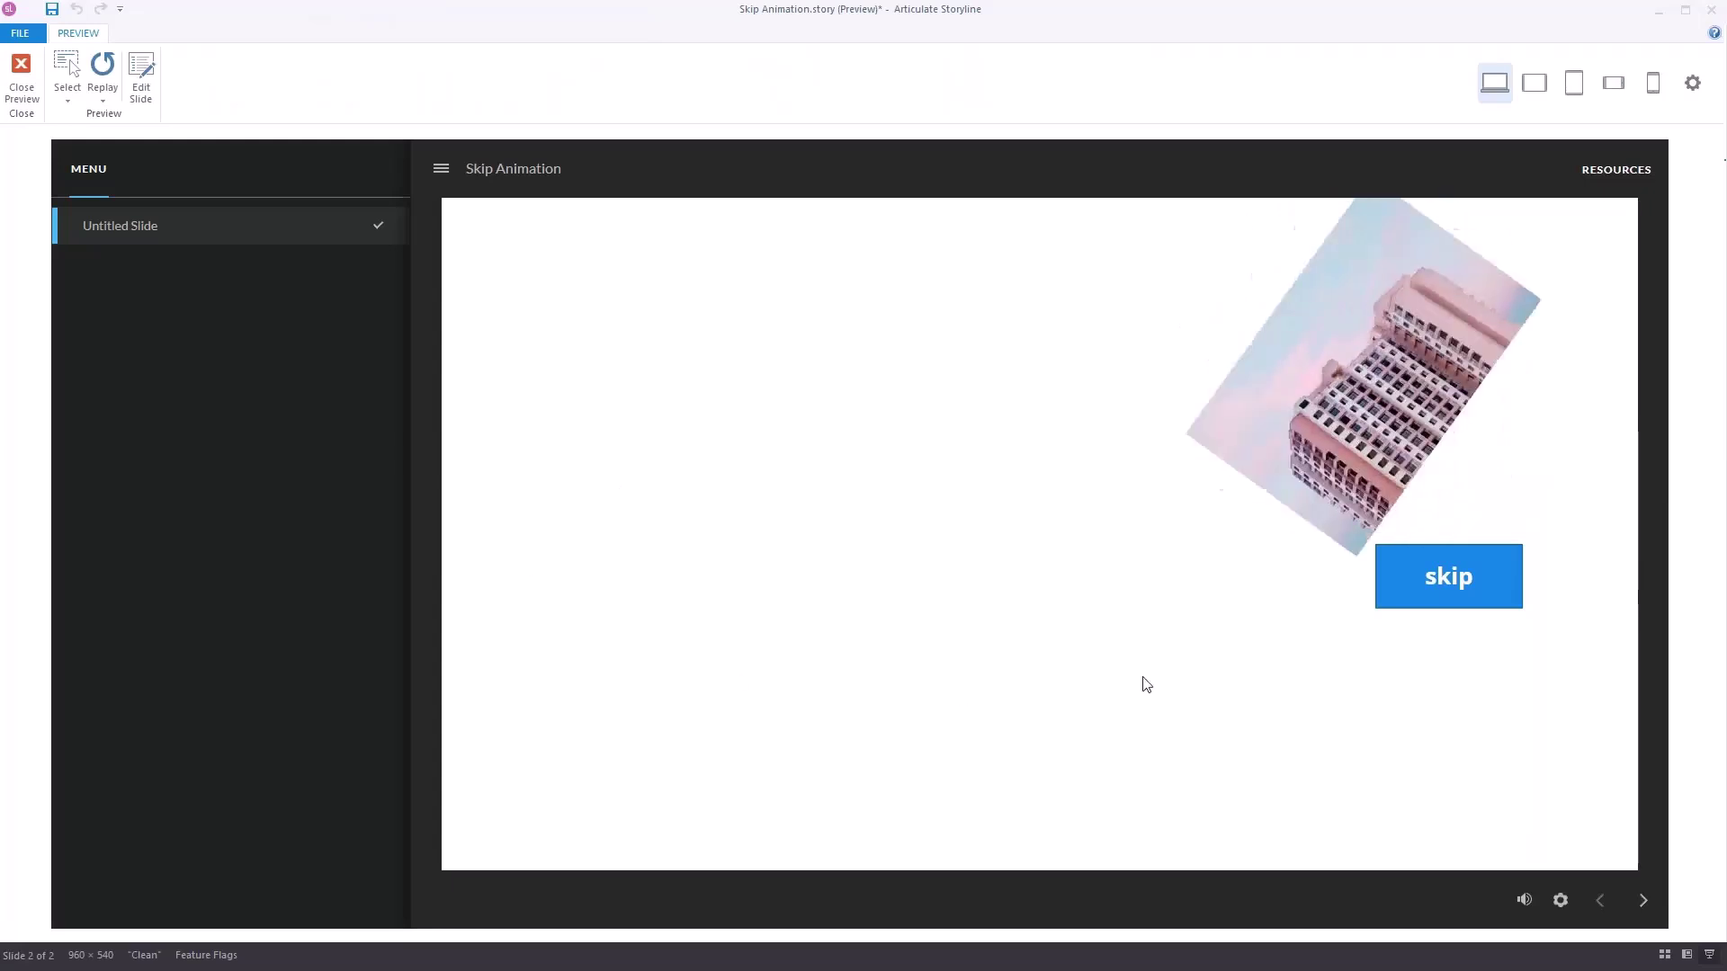
left_click(1451, 589)
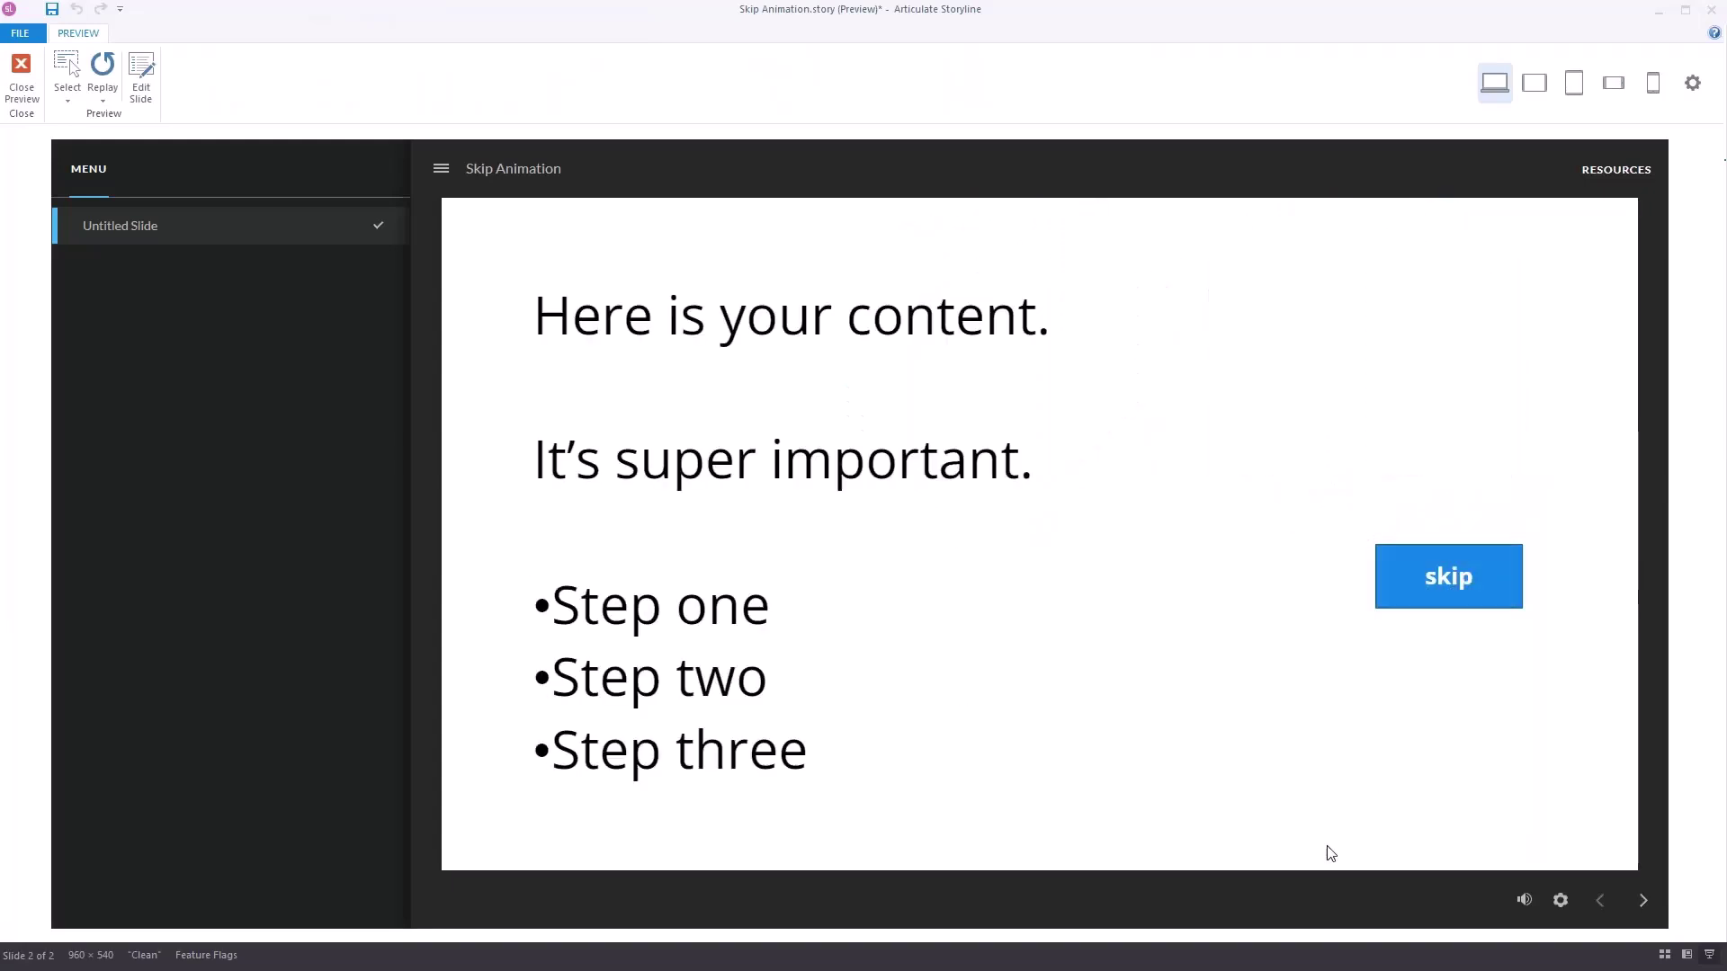
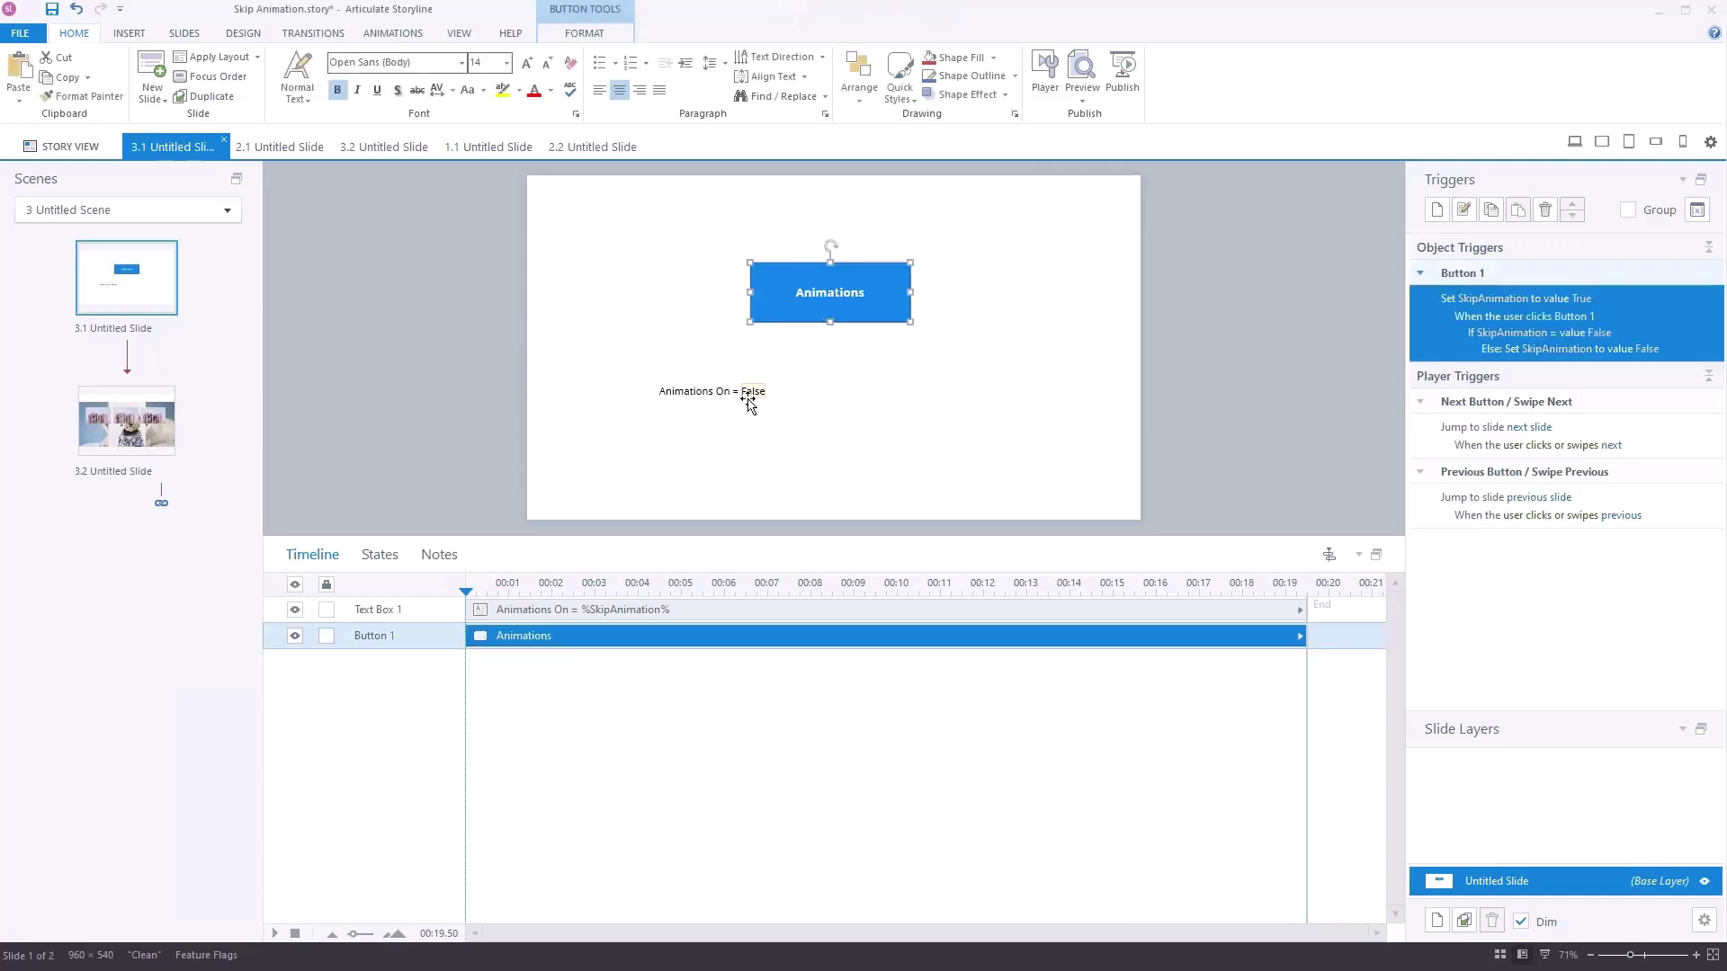
Review the skip trigger on slide 3.2, return to slide 3.1 and open the project variables
left_click(129, 441)
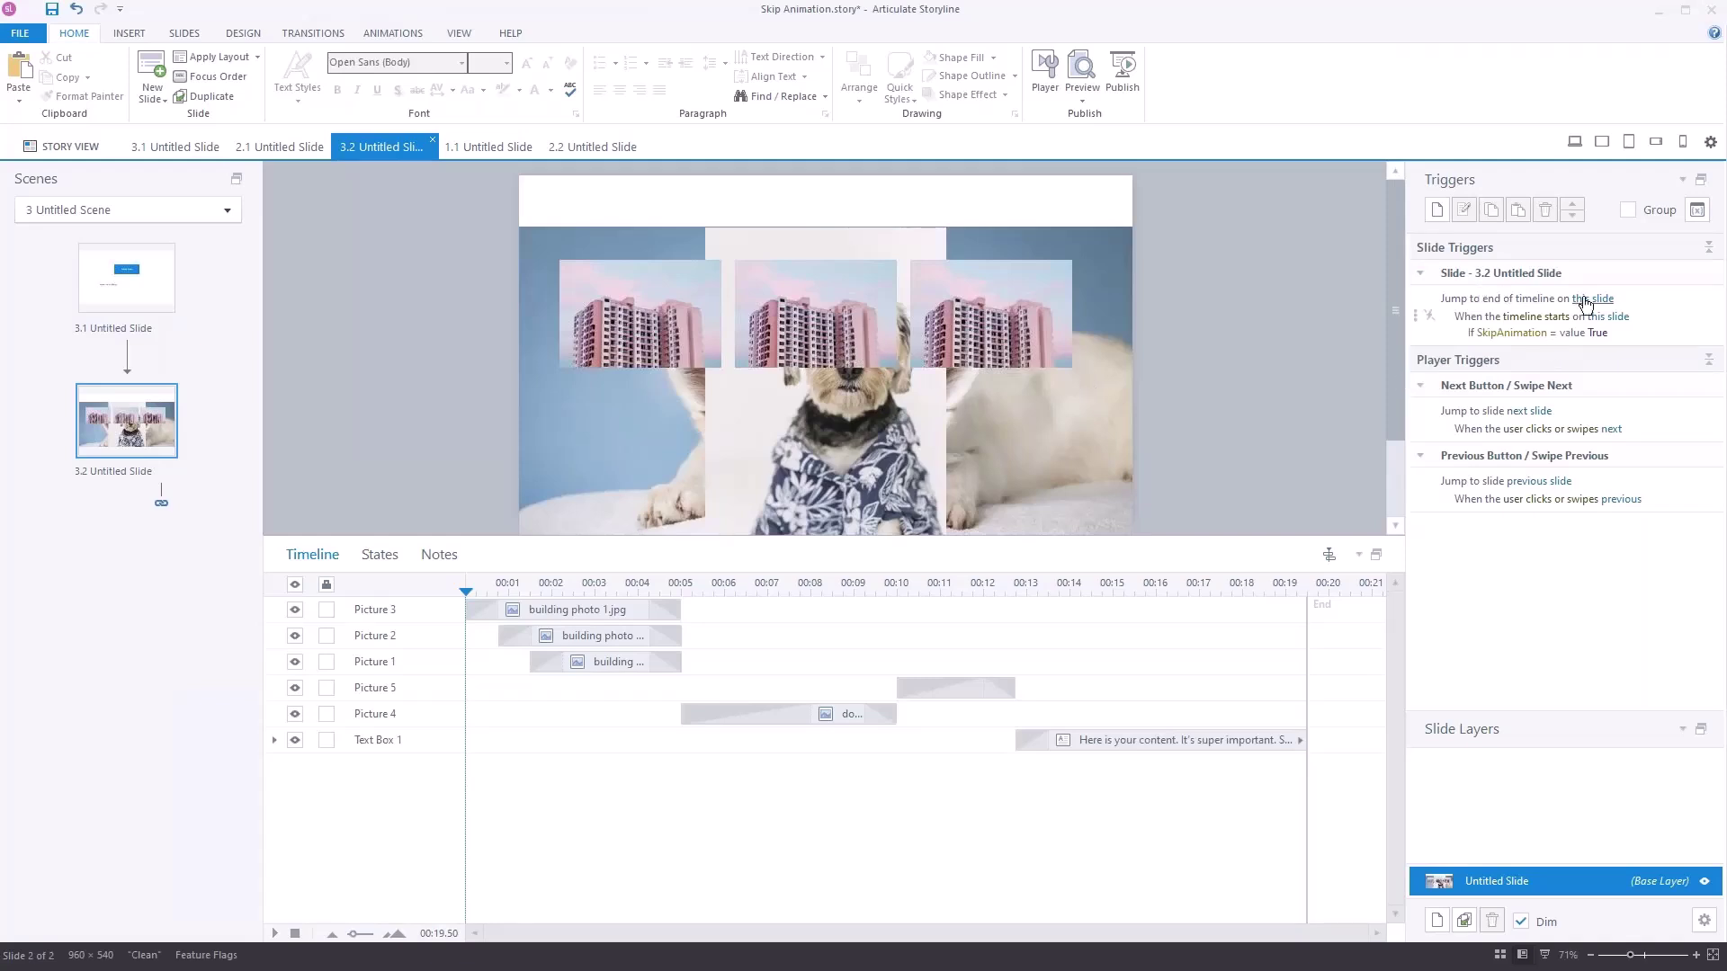
left_click(126, 304)
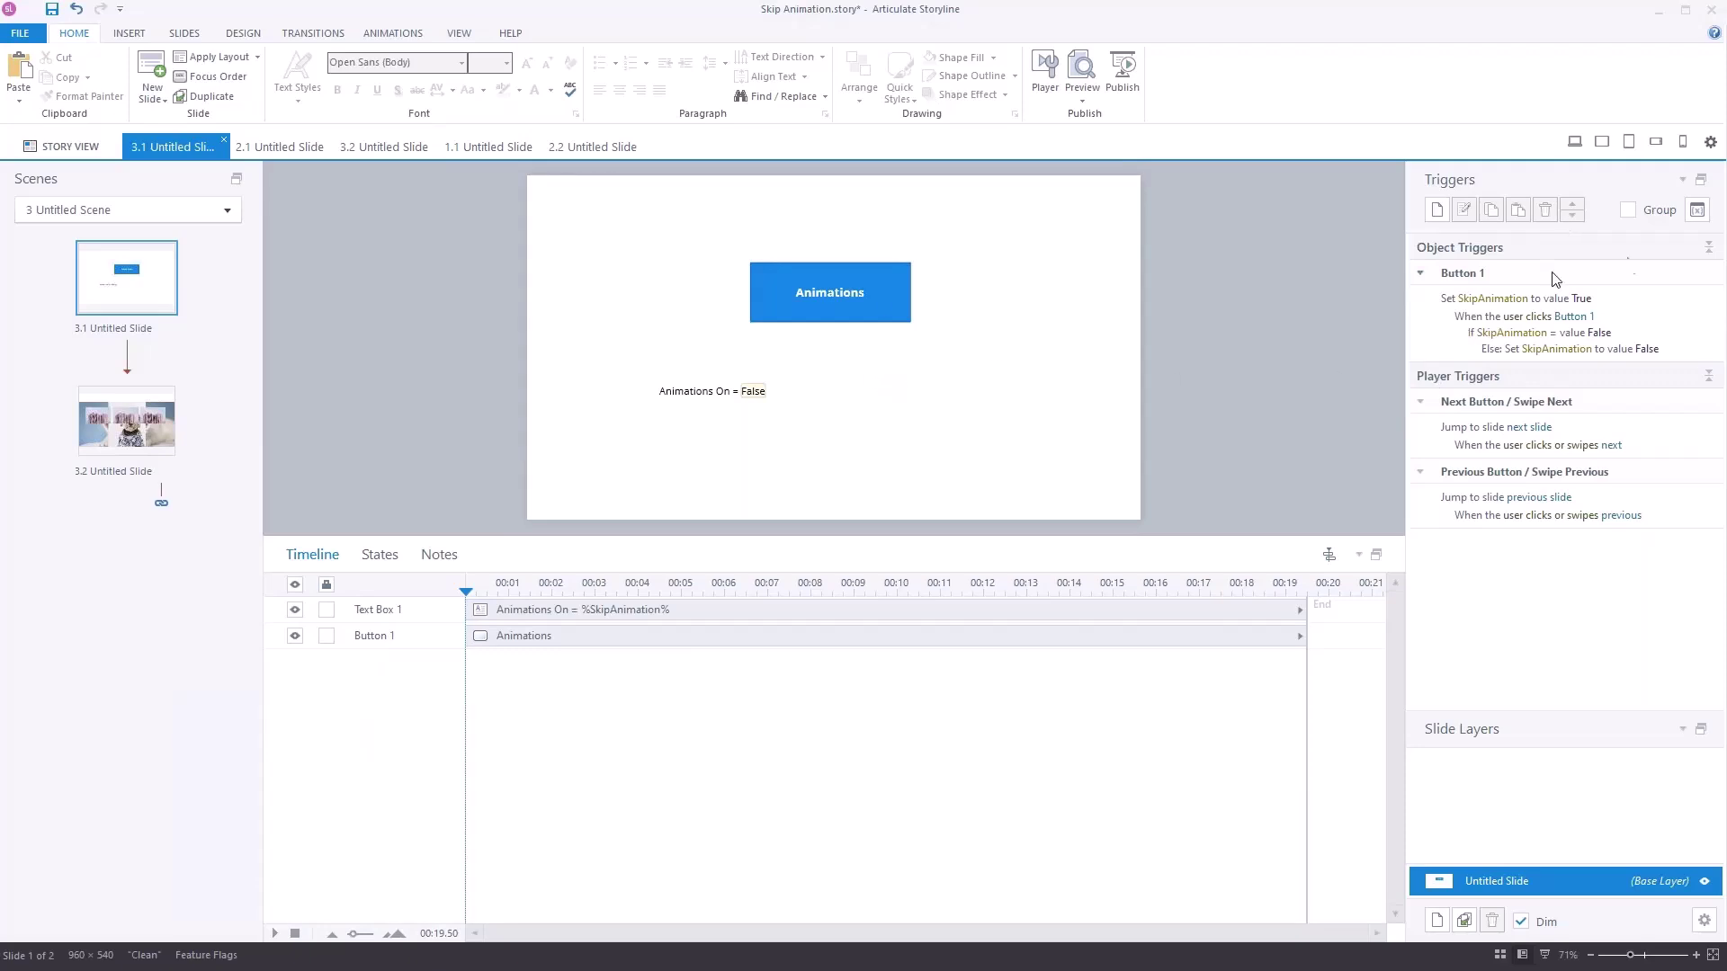
left_click(1698, 211)
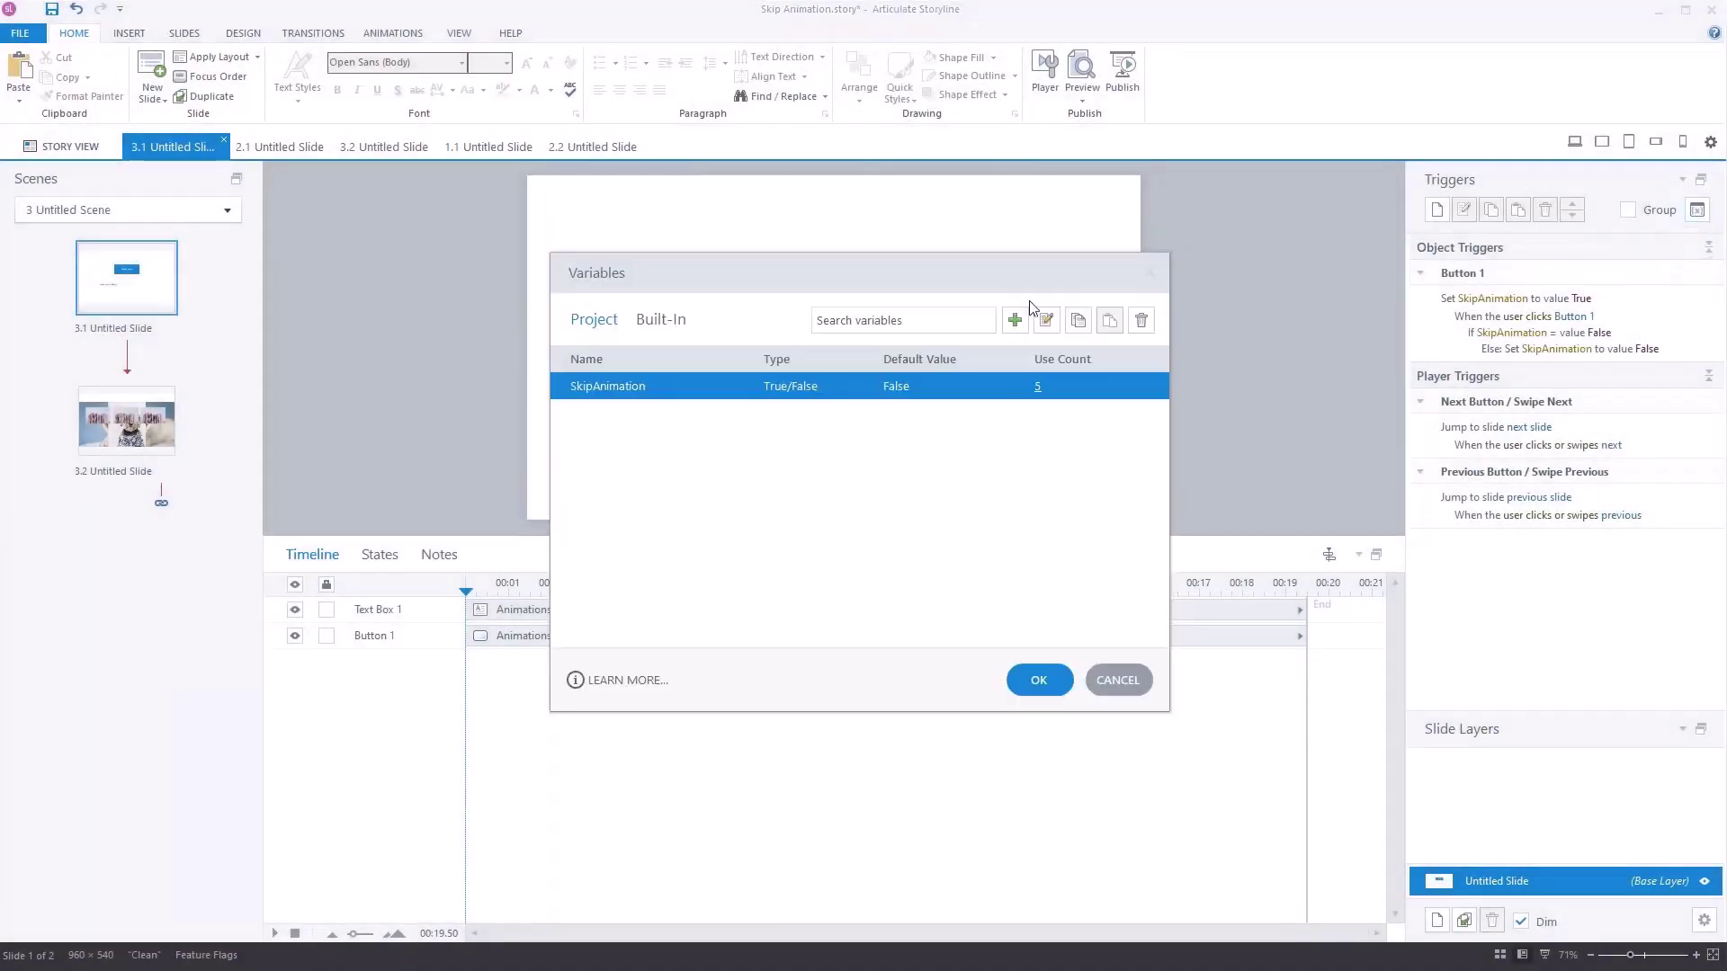
left_click(1015, 321)
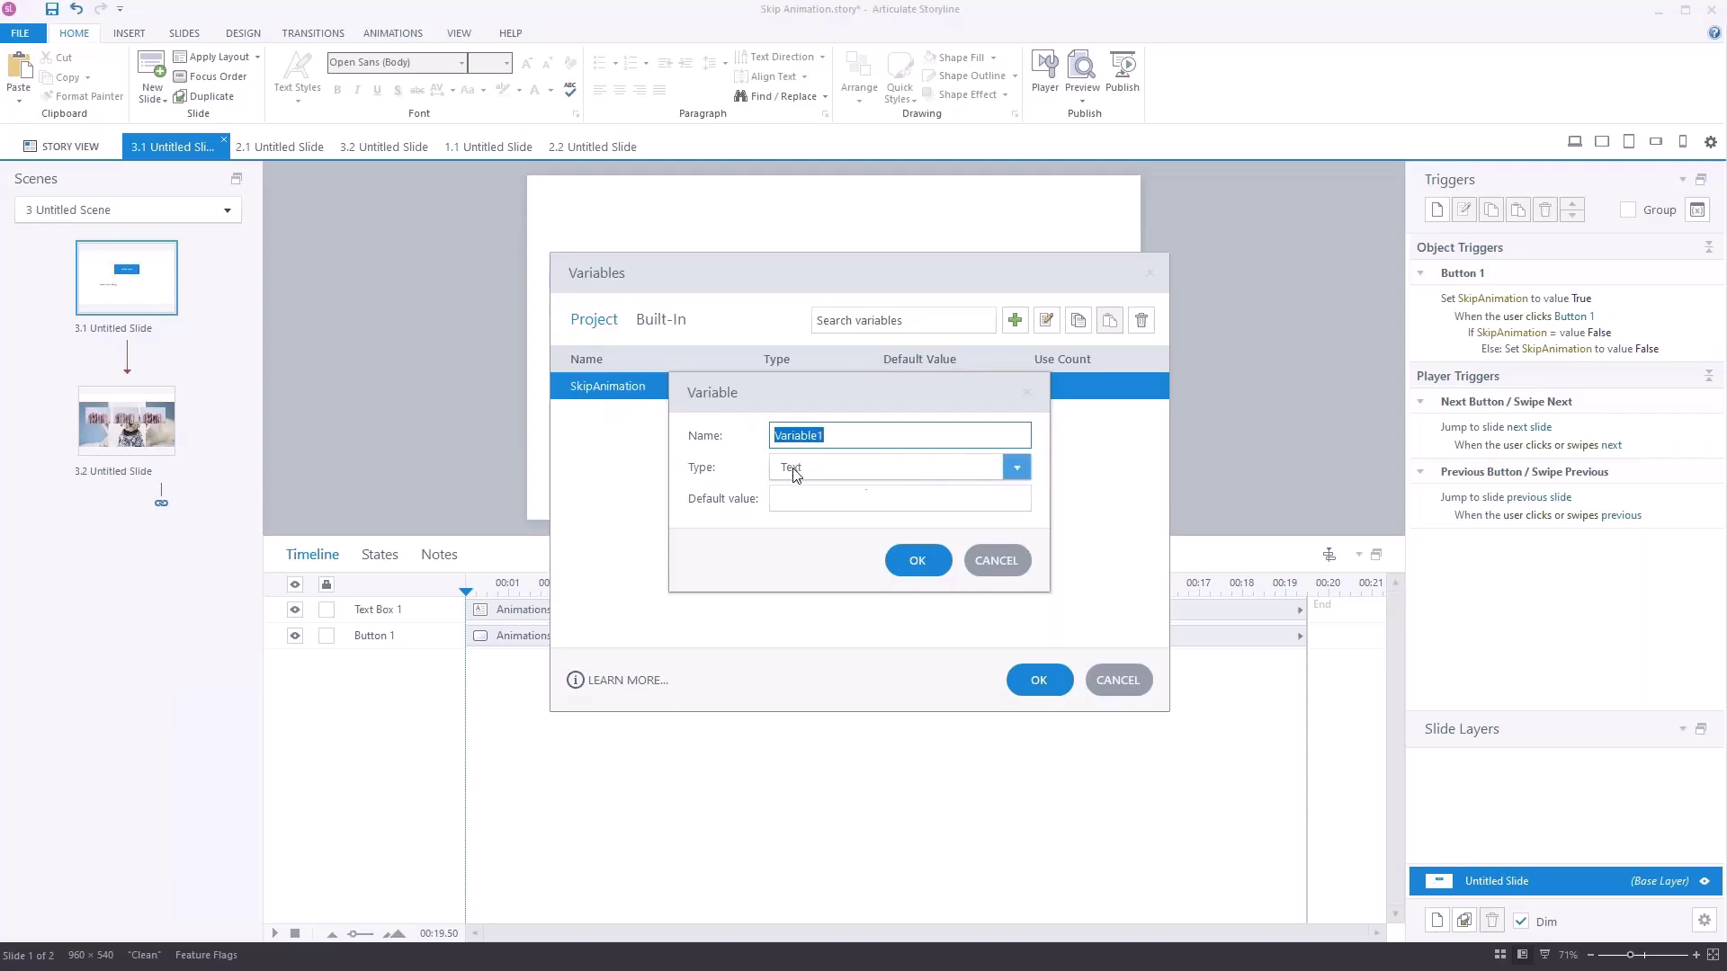
left_click(1015, 471)
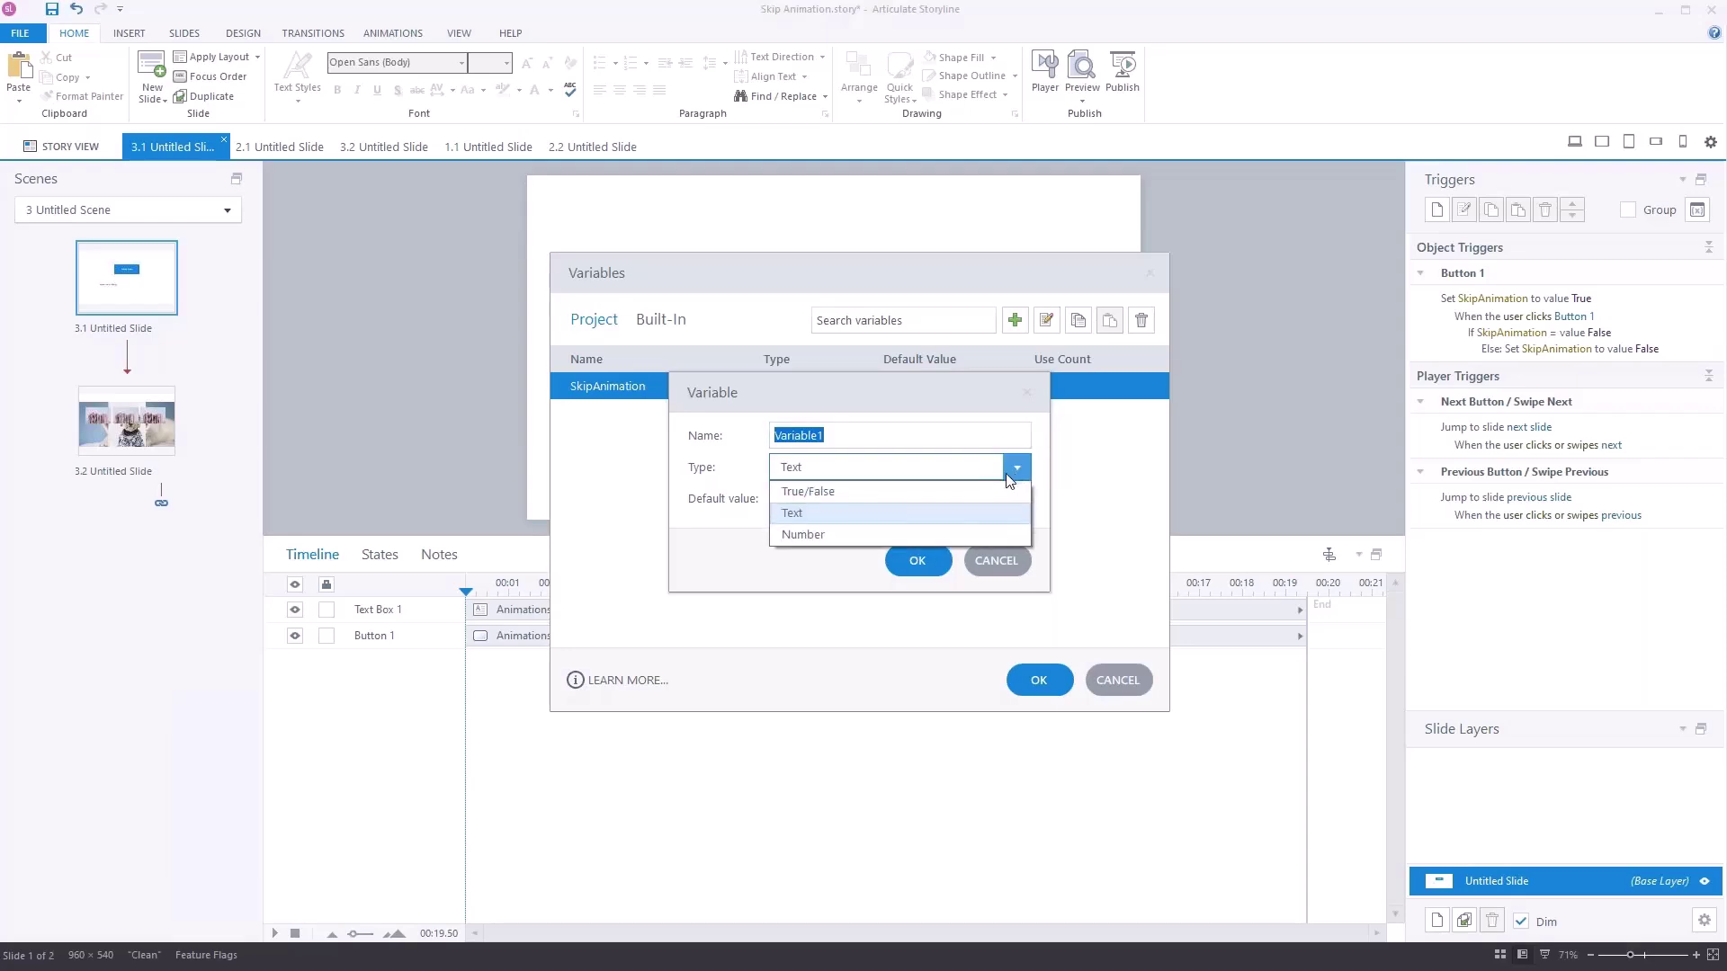
left_click(875, 494)
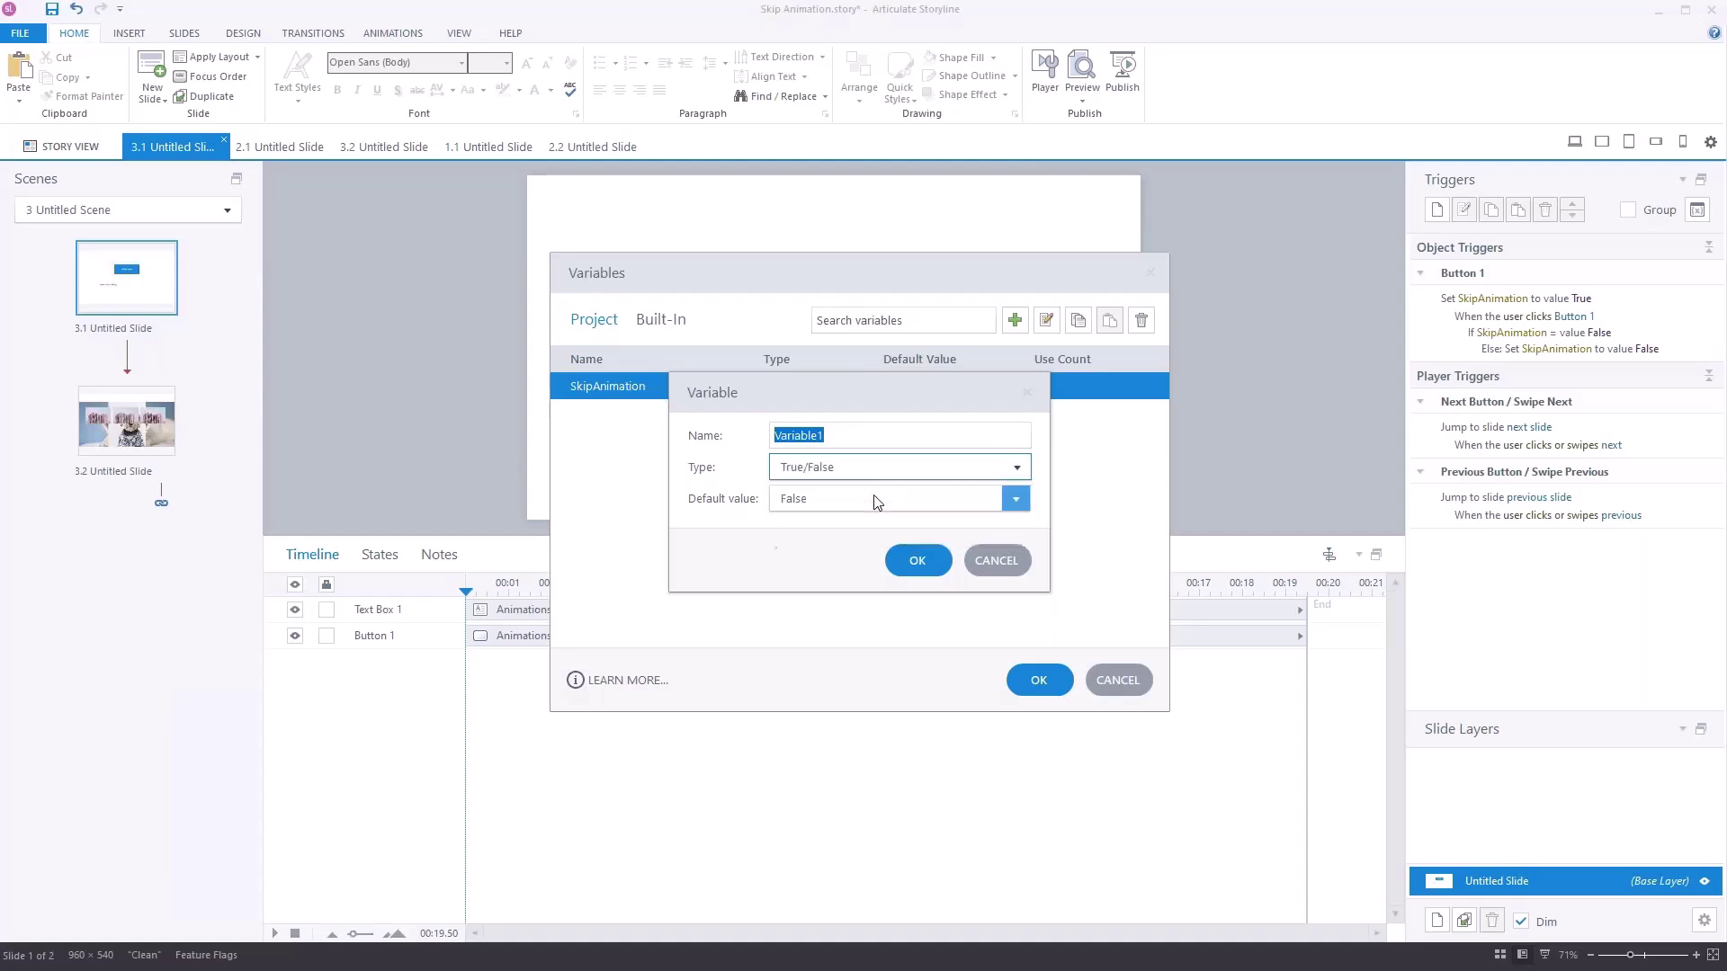
left_click(998, 562)
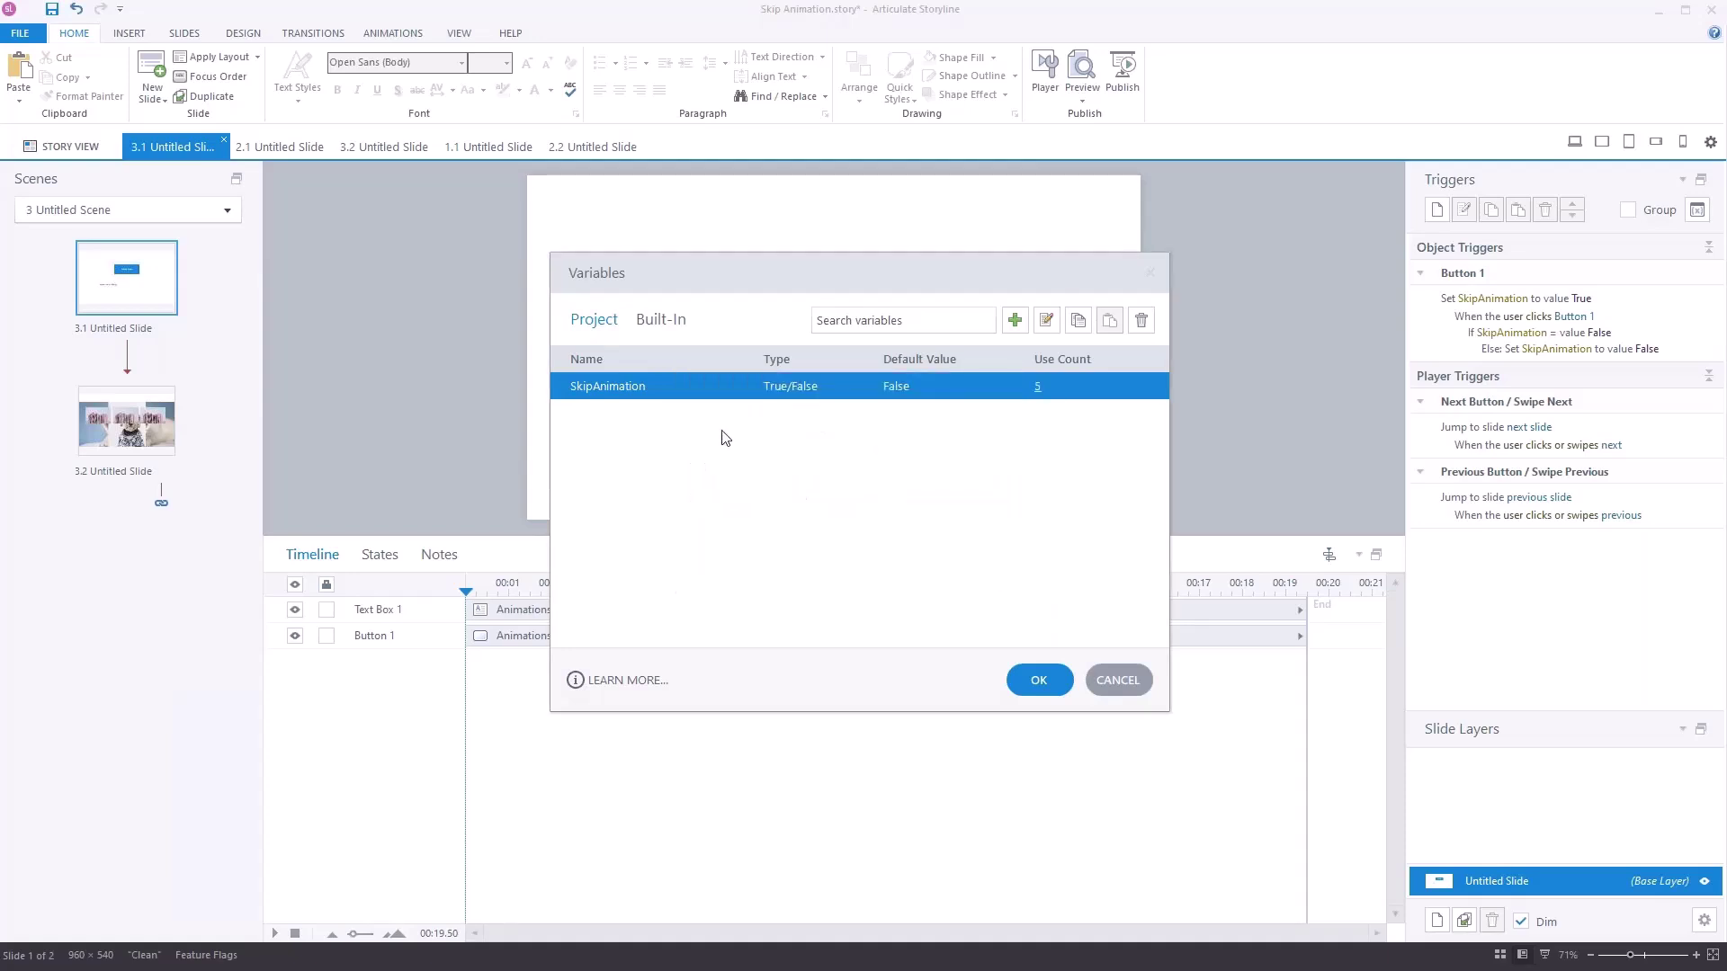
Inspect the settings of the SkipAnimation variable, leave them as they are, and close the project variables
double_click(671, 397)
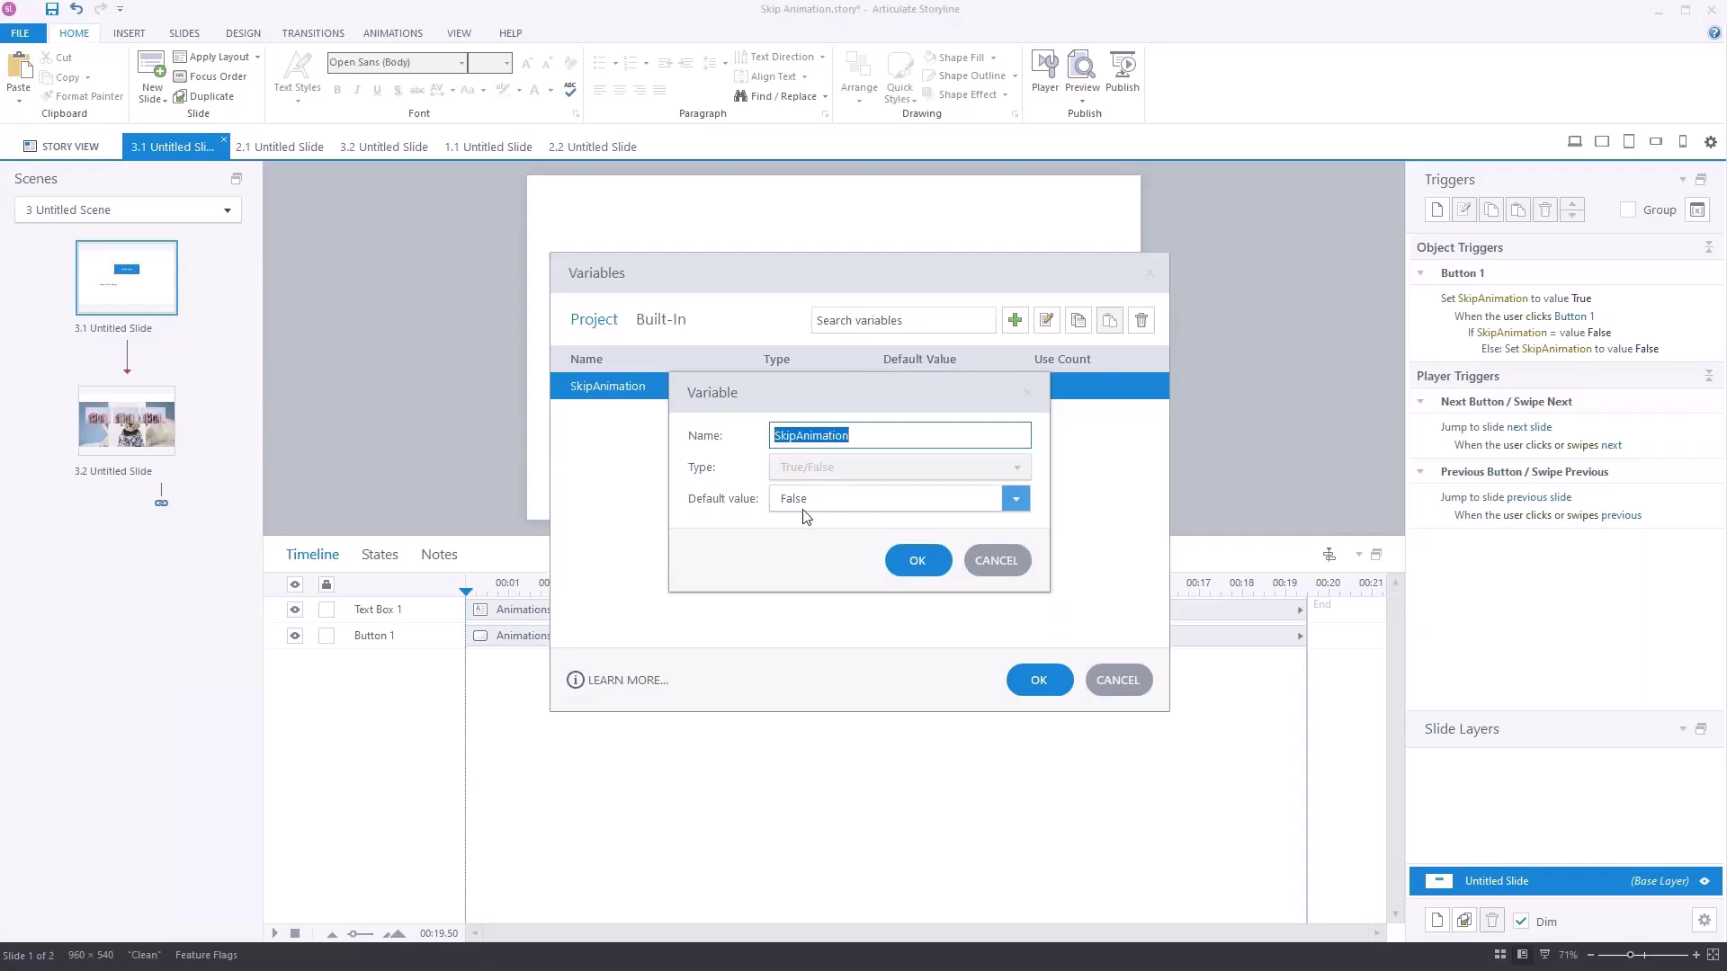
left_click(996, 566)
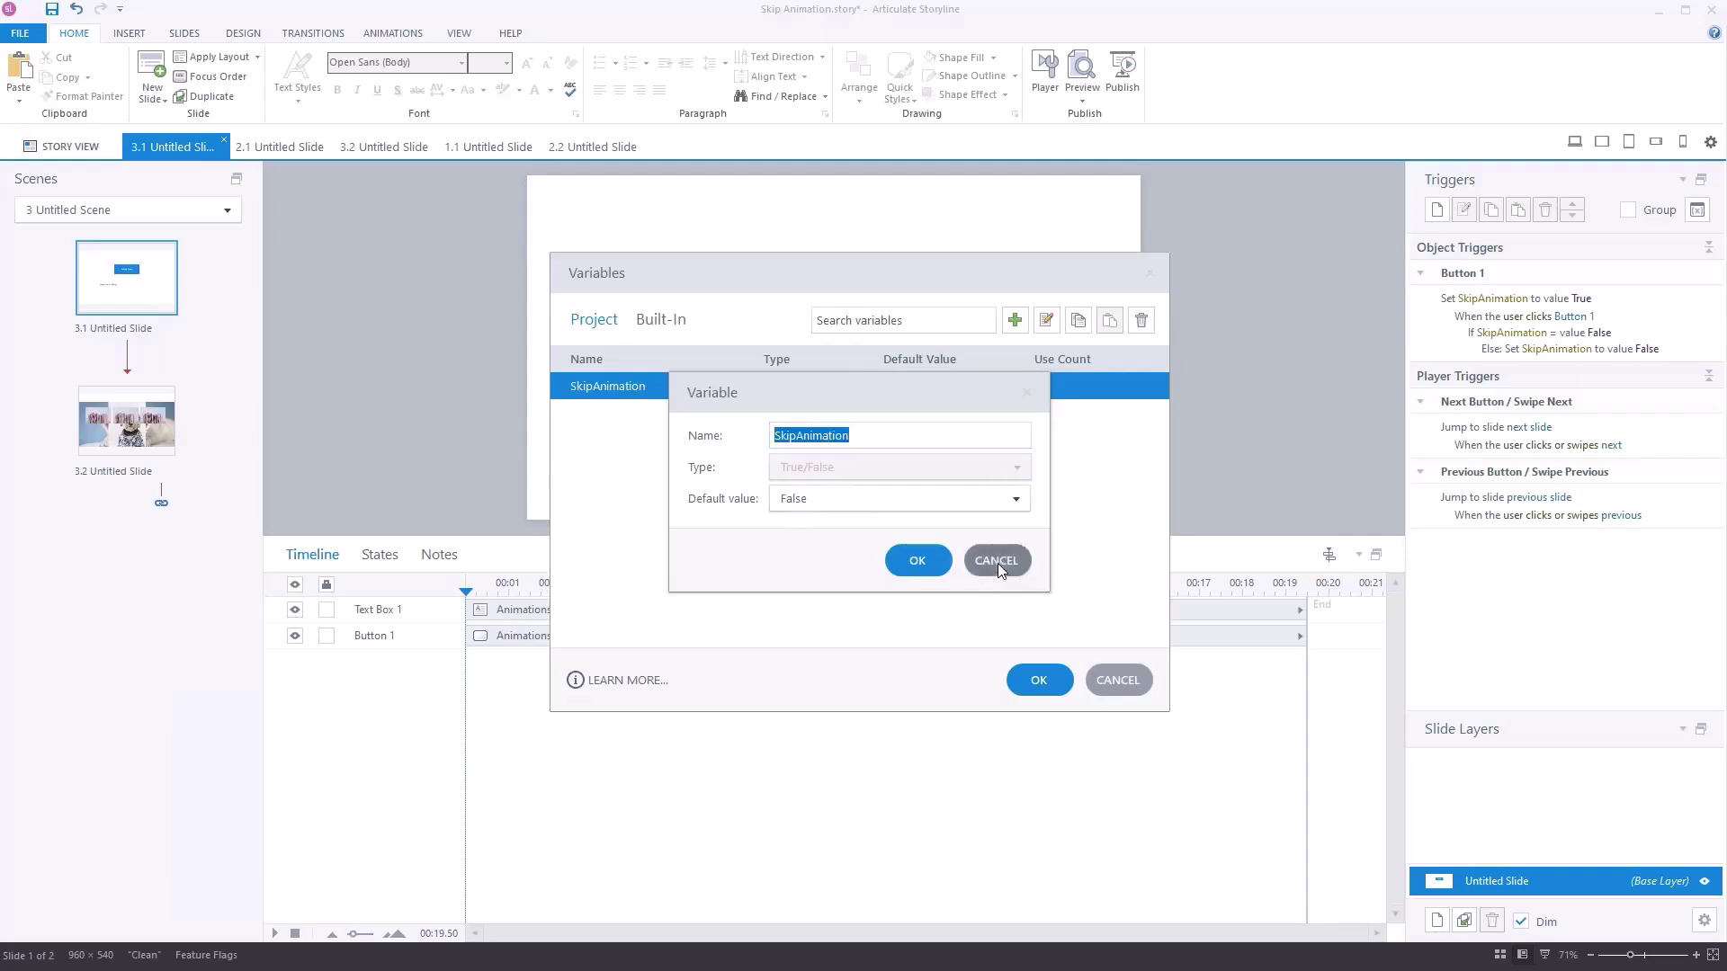
left_click(1040, 681)
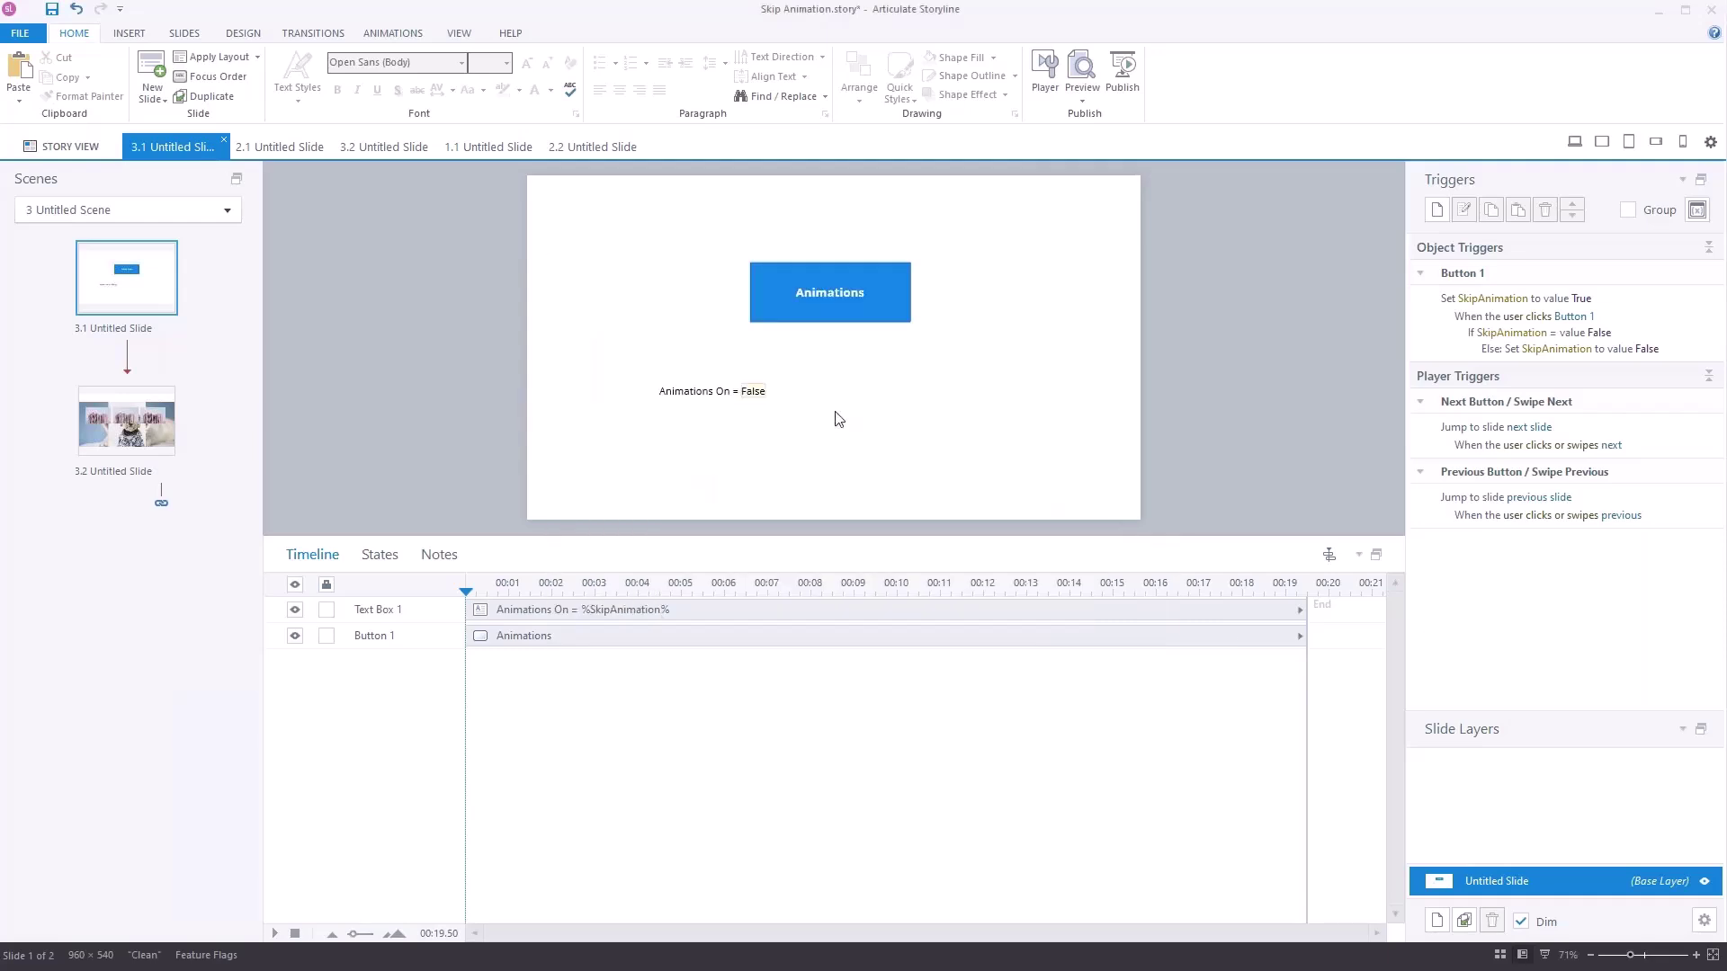
Preview only slide 3.1, toggle the Animations button several times to test the variable reference, and close the preview
left_click(731, 392)
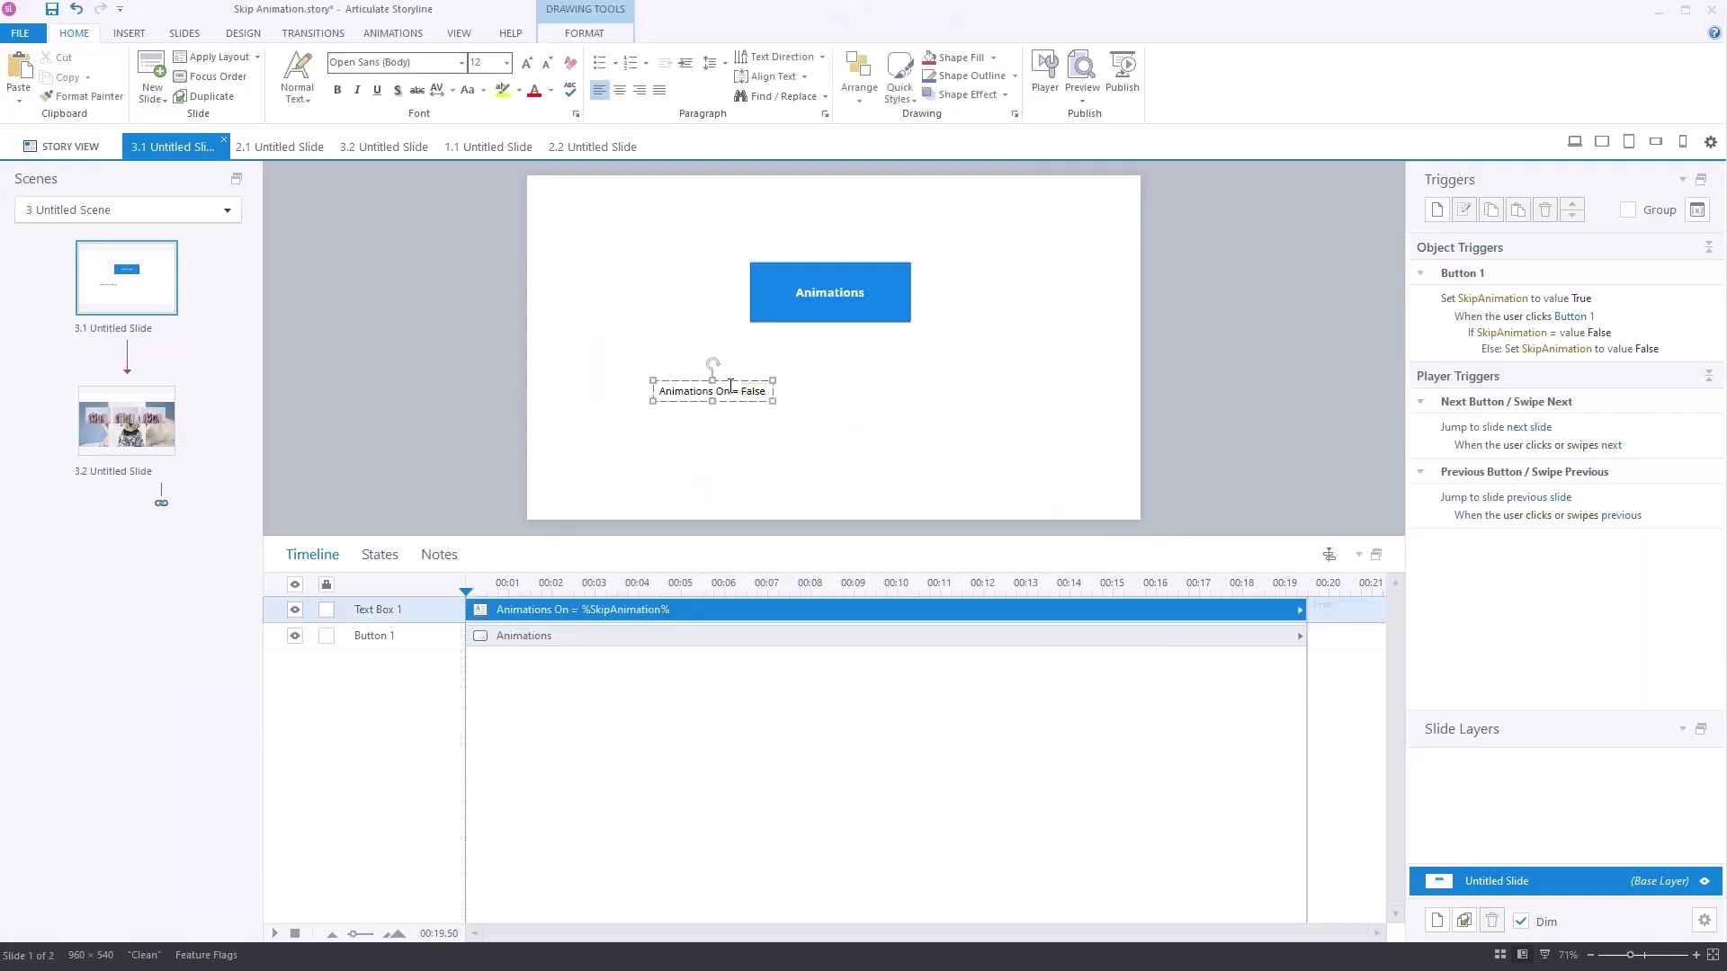
key("Escape")
left_click(1082, 99)
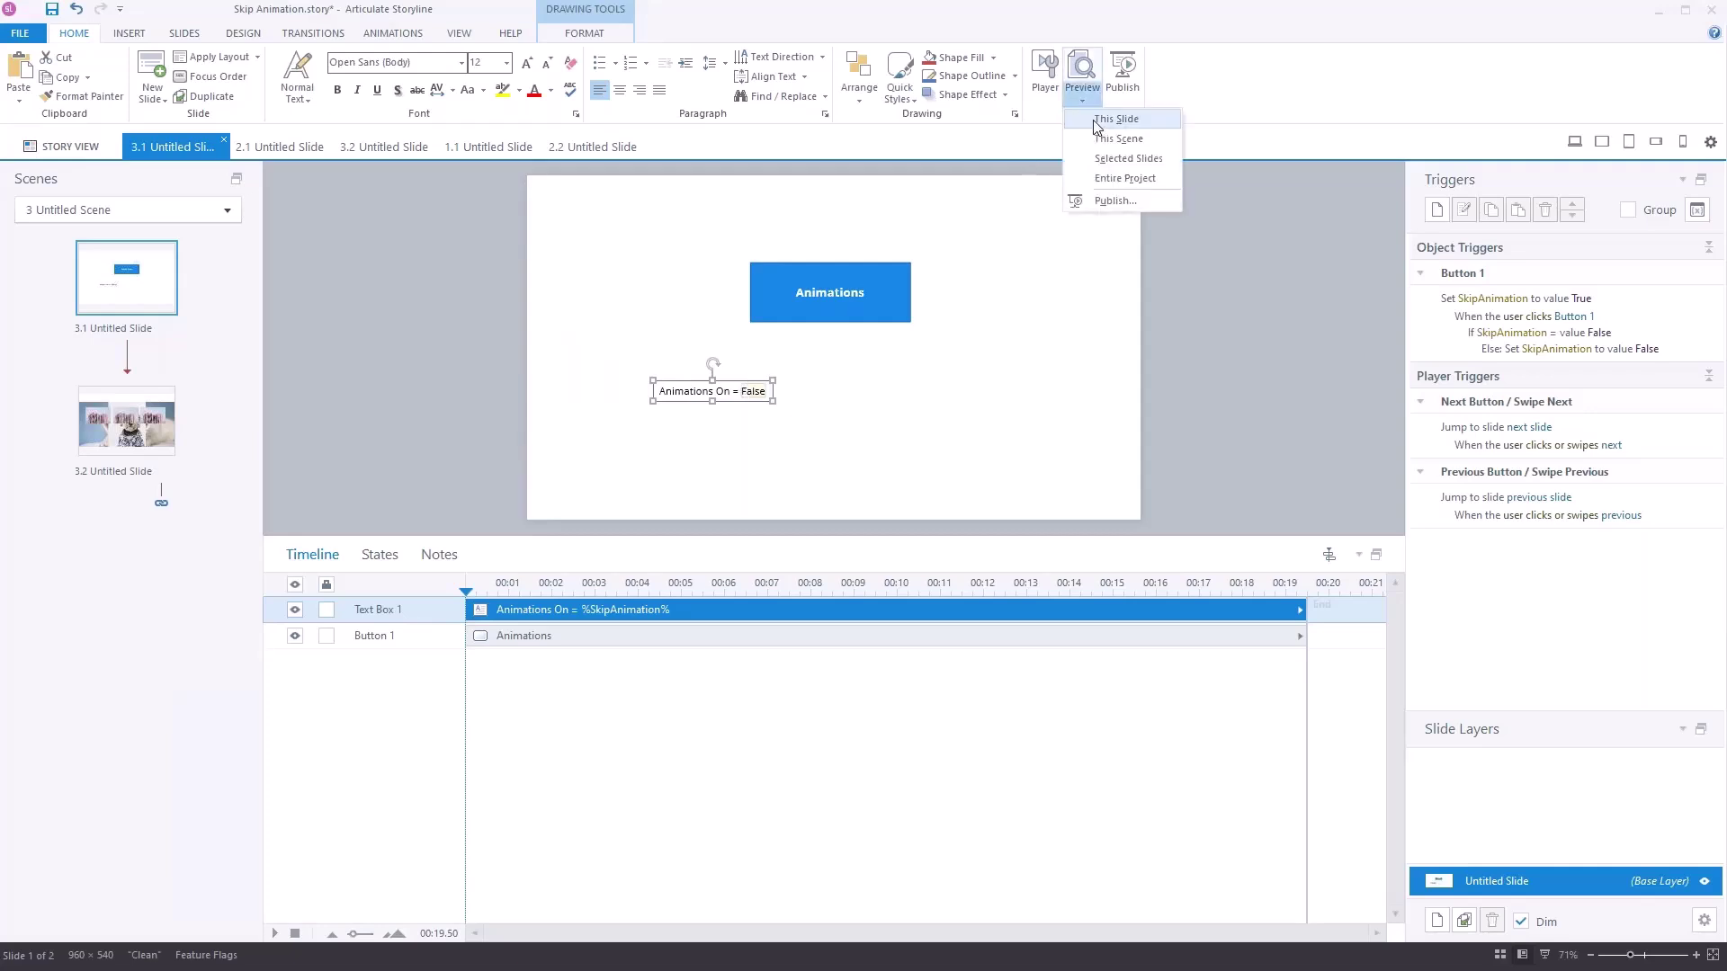
left_click(1105, 126)
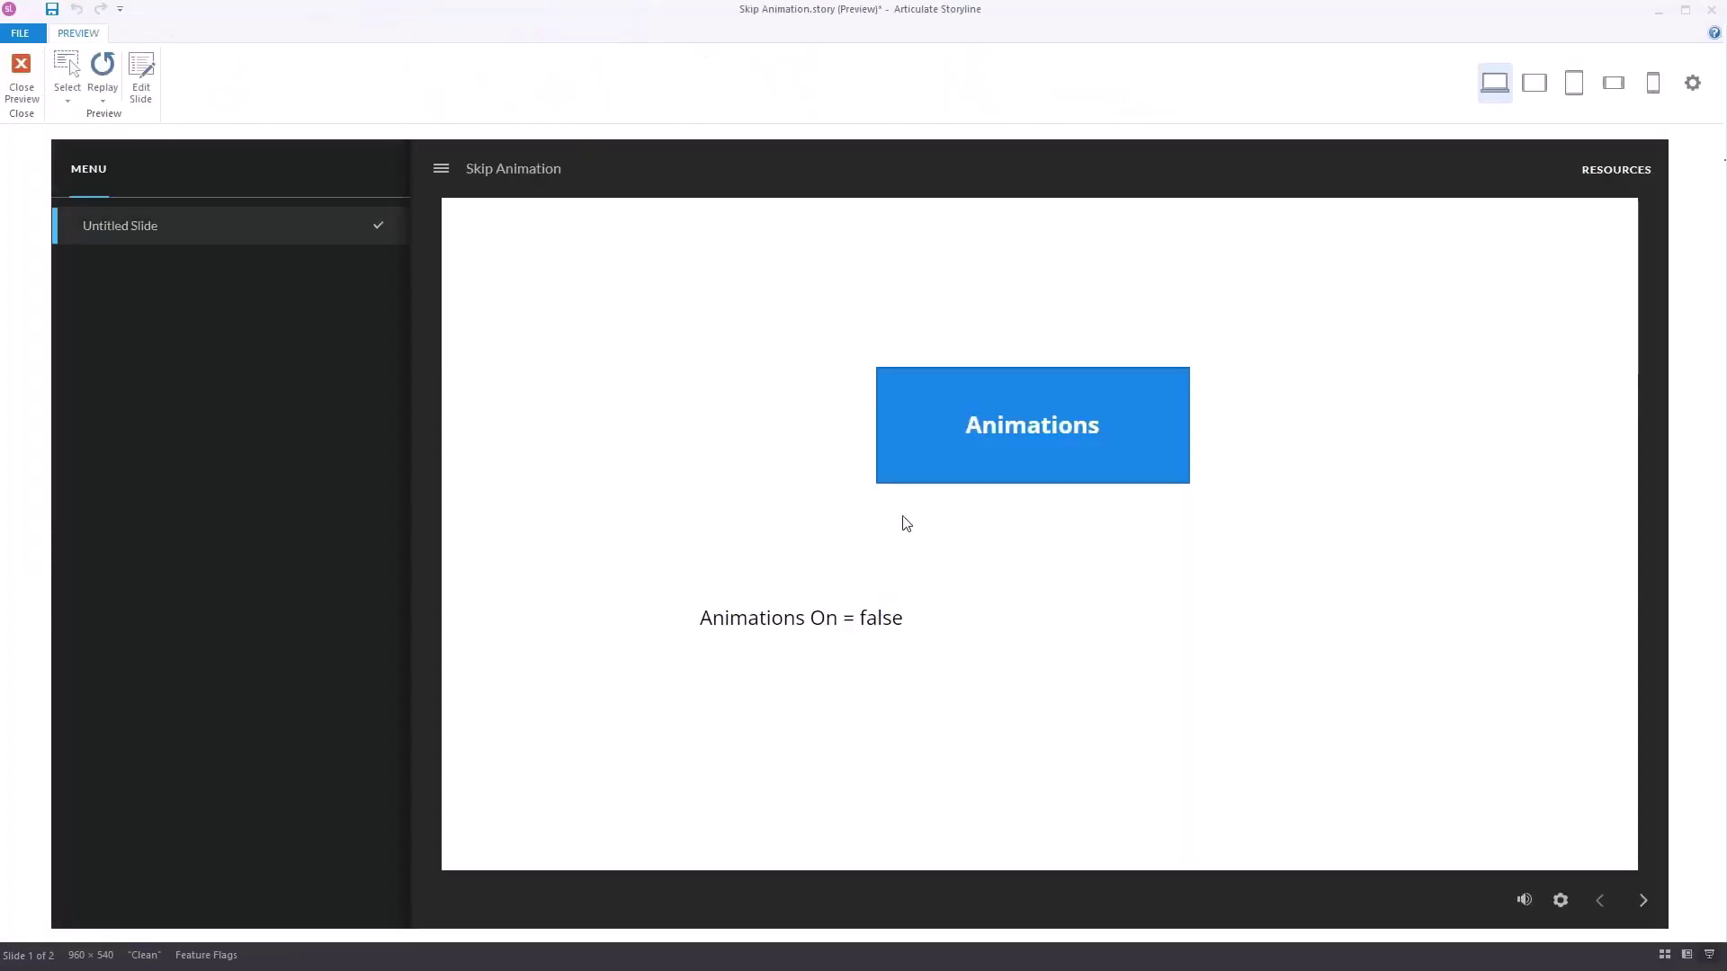
left_click(1047, 422)
left_click(1047, 421)
left_click(1047, 422)
left_click(1047, 422)
double_click(971, 477)
left_click(23, 86)
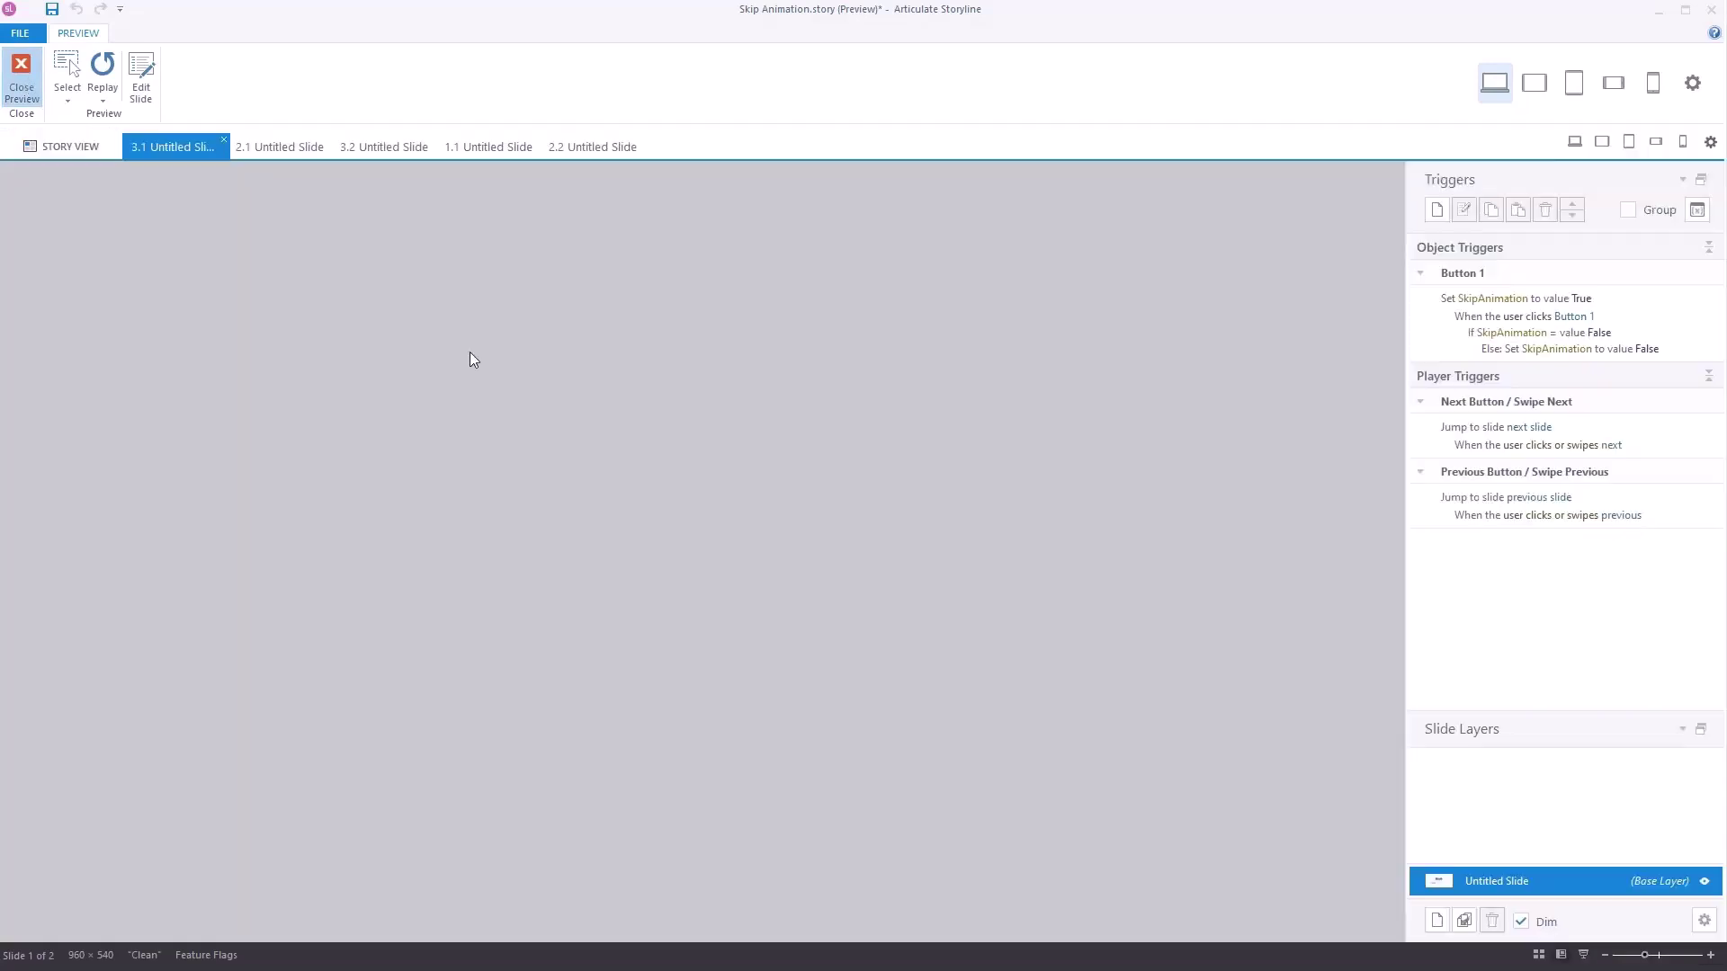
Add a text box below the "Animations On" text reading "animations =" followed by a reference to the SkipAnimation variable
left_click_drag(733, 391, 727, 392)
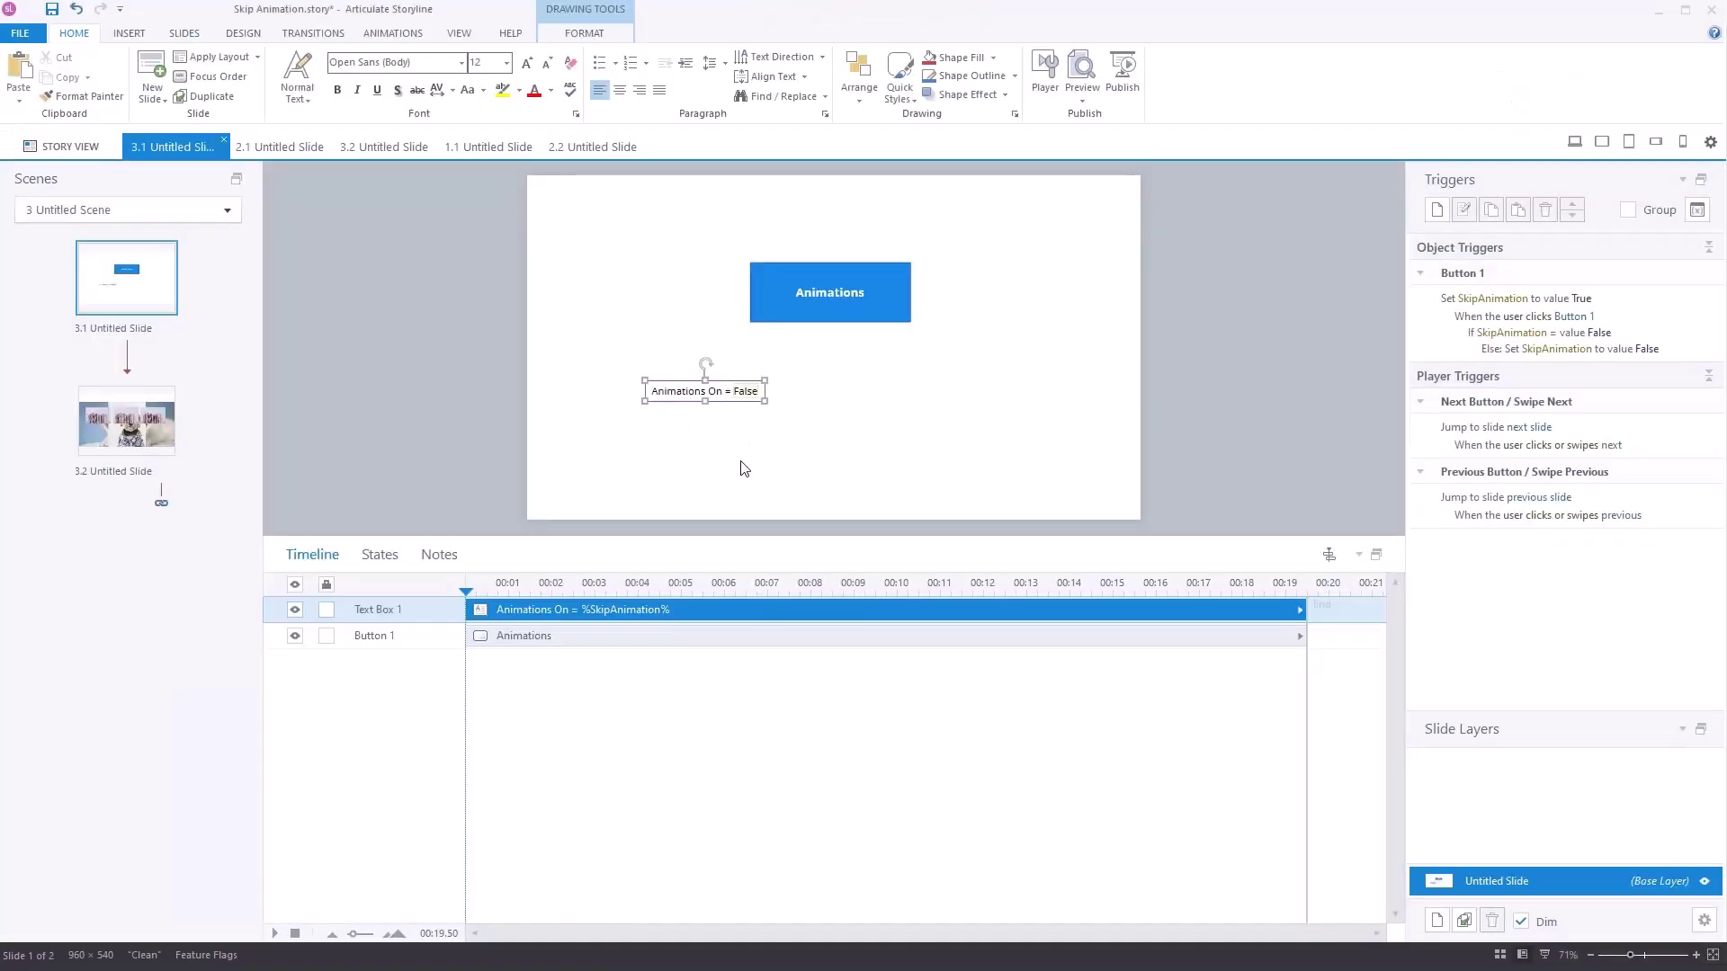
left_click(740, 463)
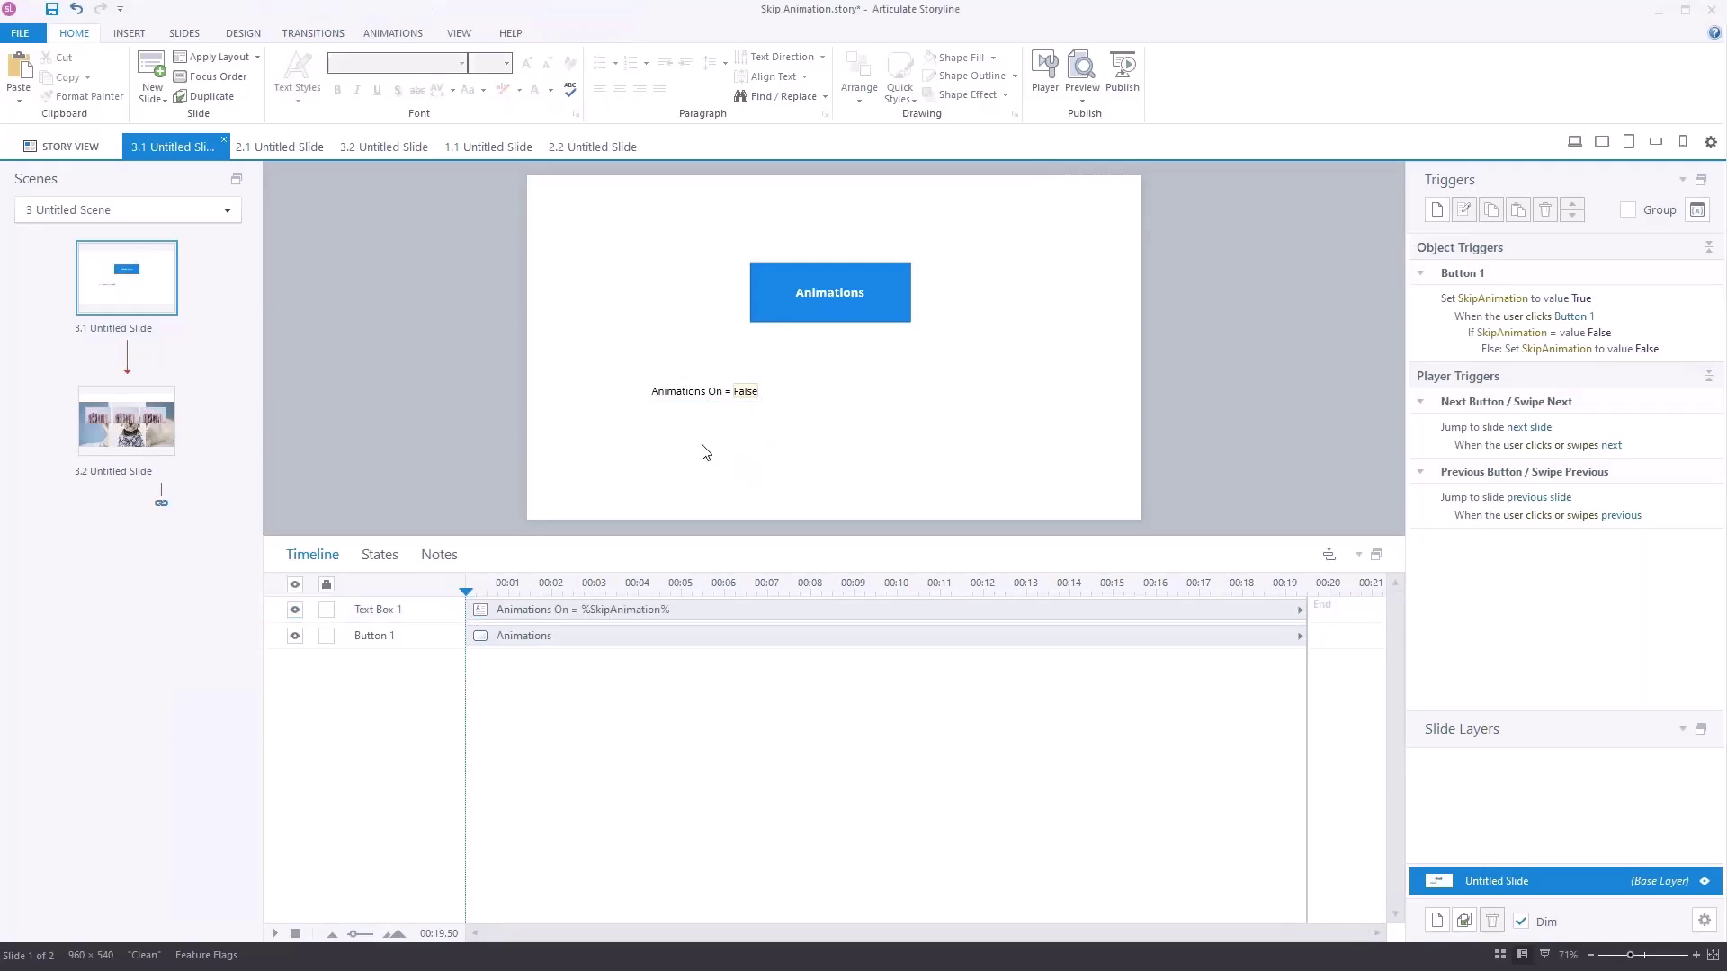
left_click(654, 450)
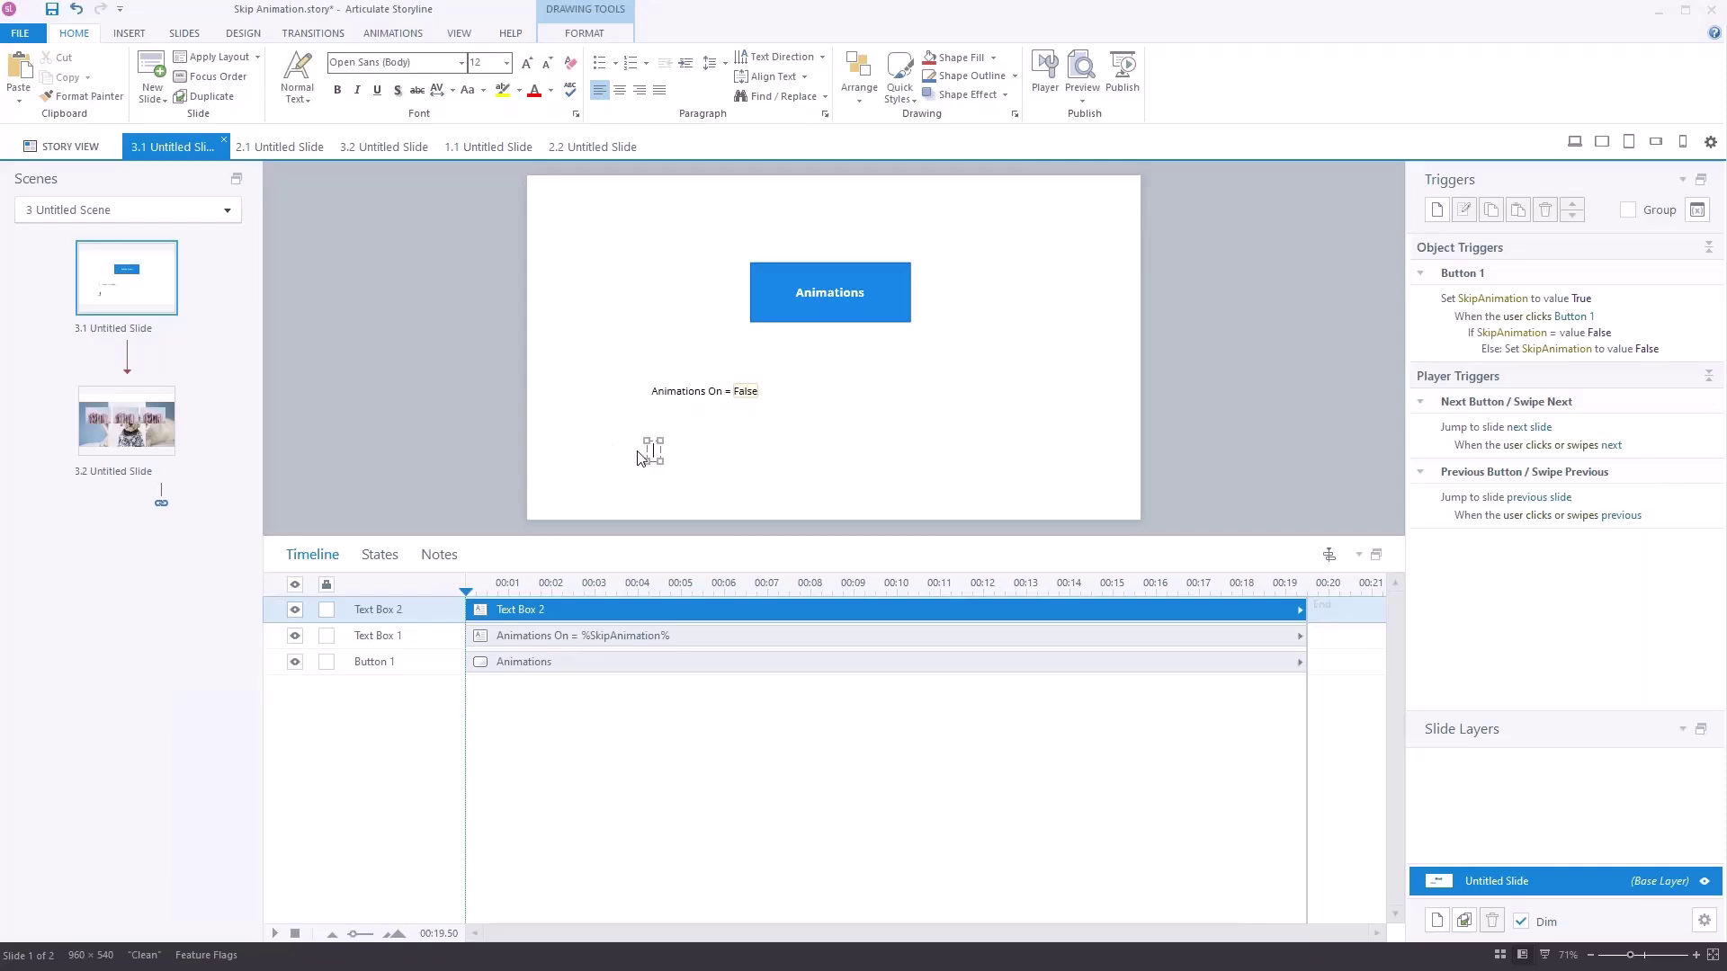
type("animations =")
left_click(133, 36)
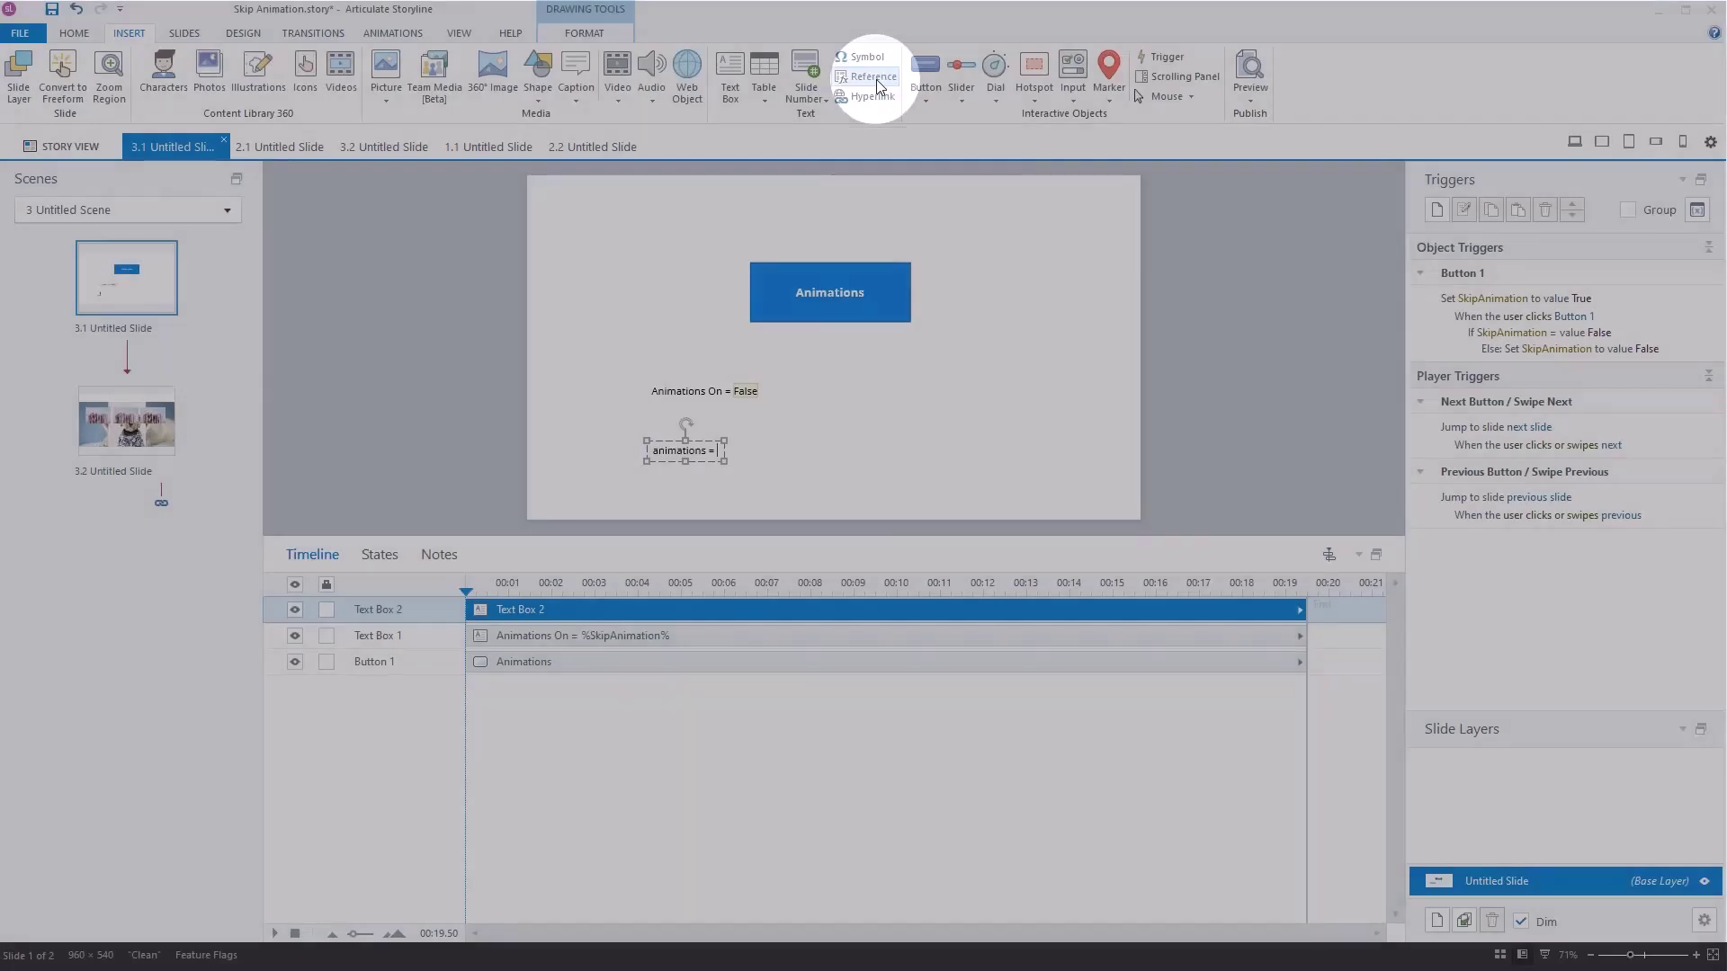
left_click(875, 78)
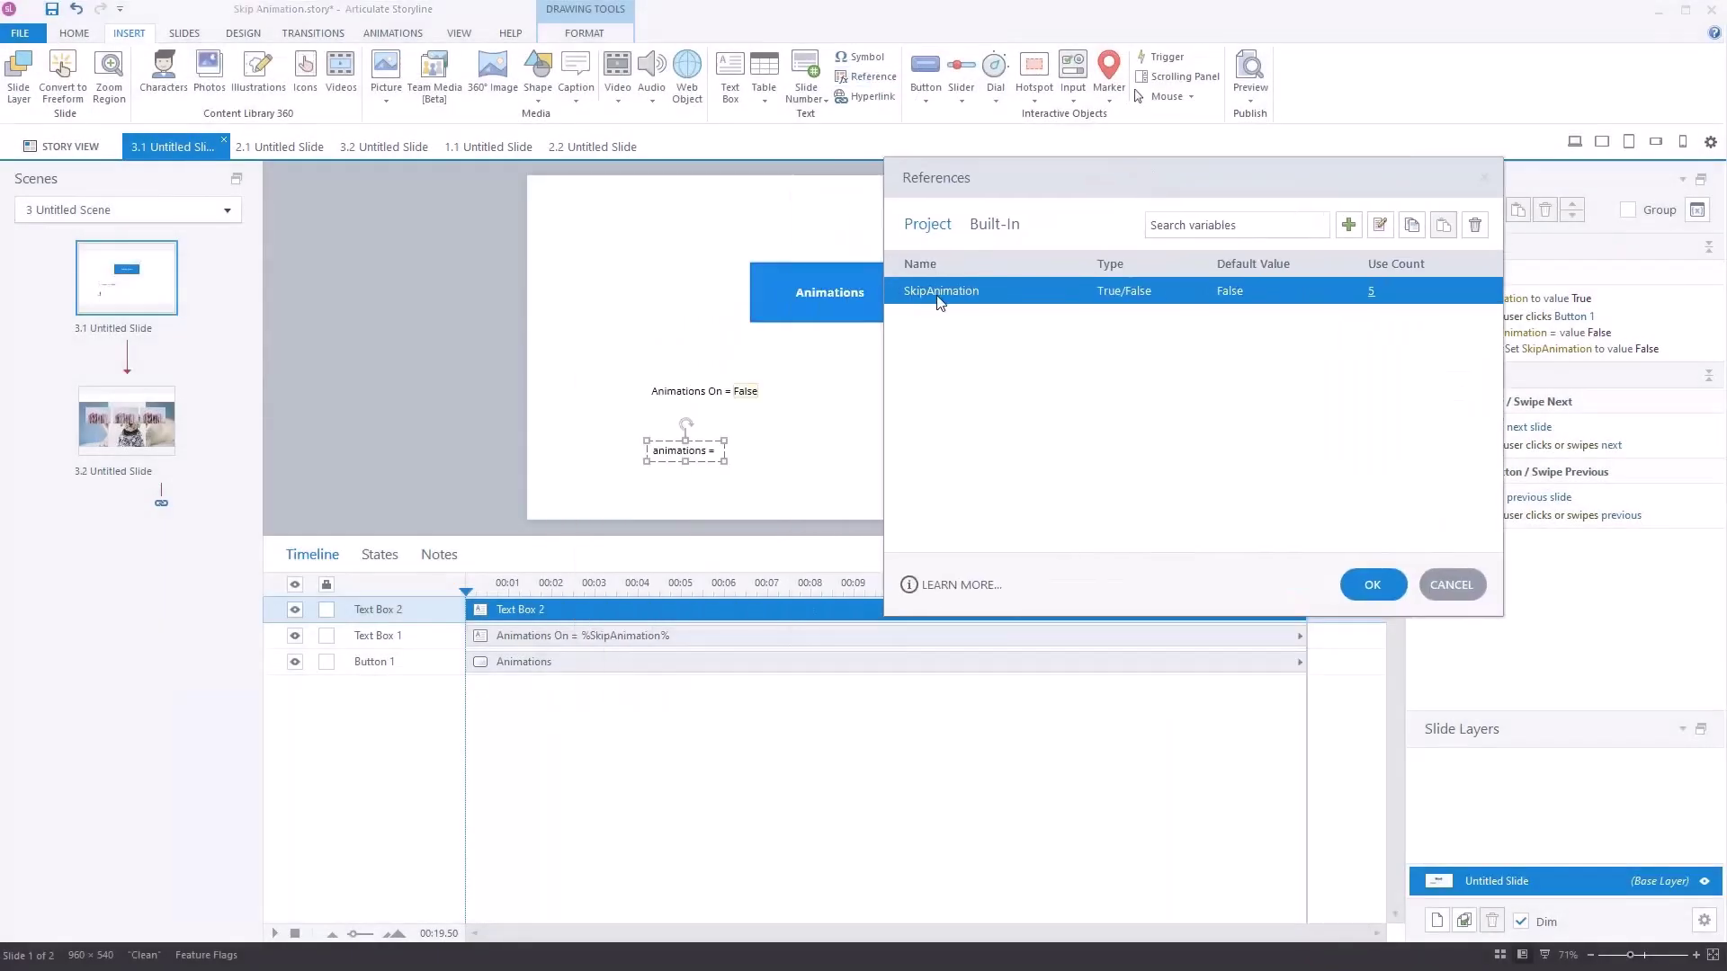
left_click(1374, 586)
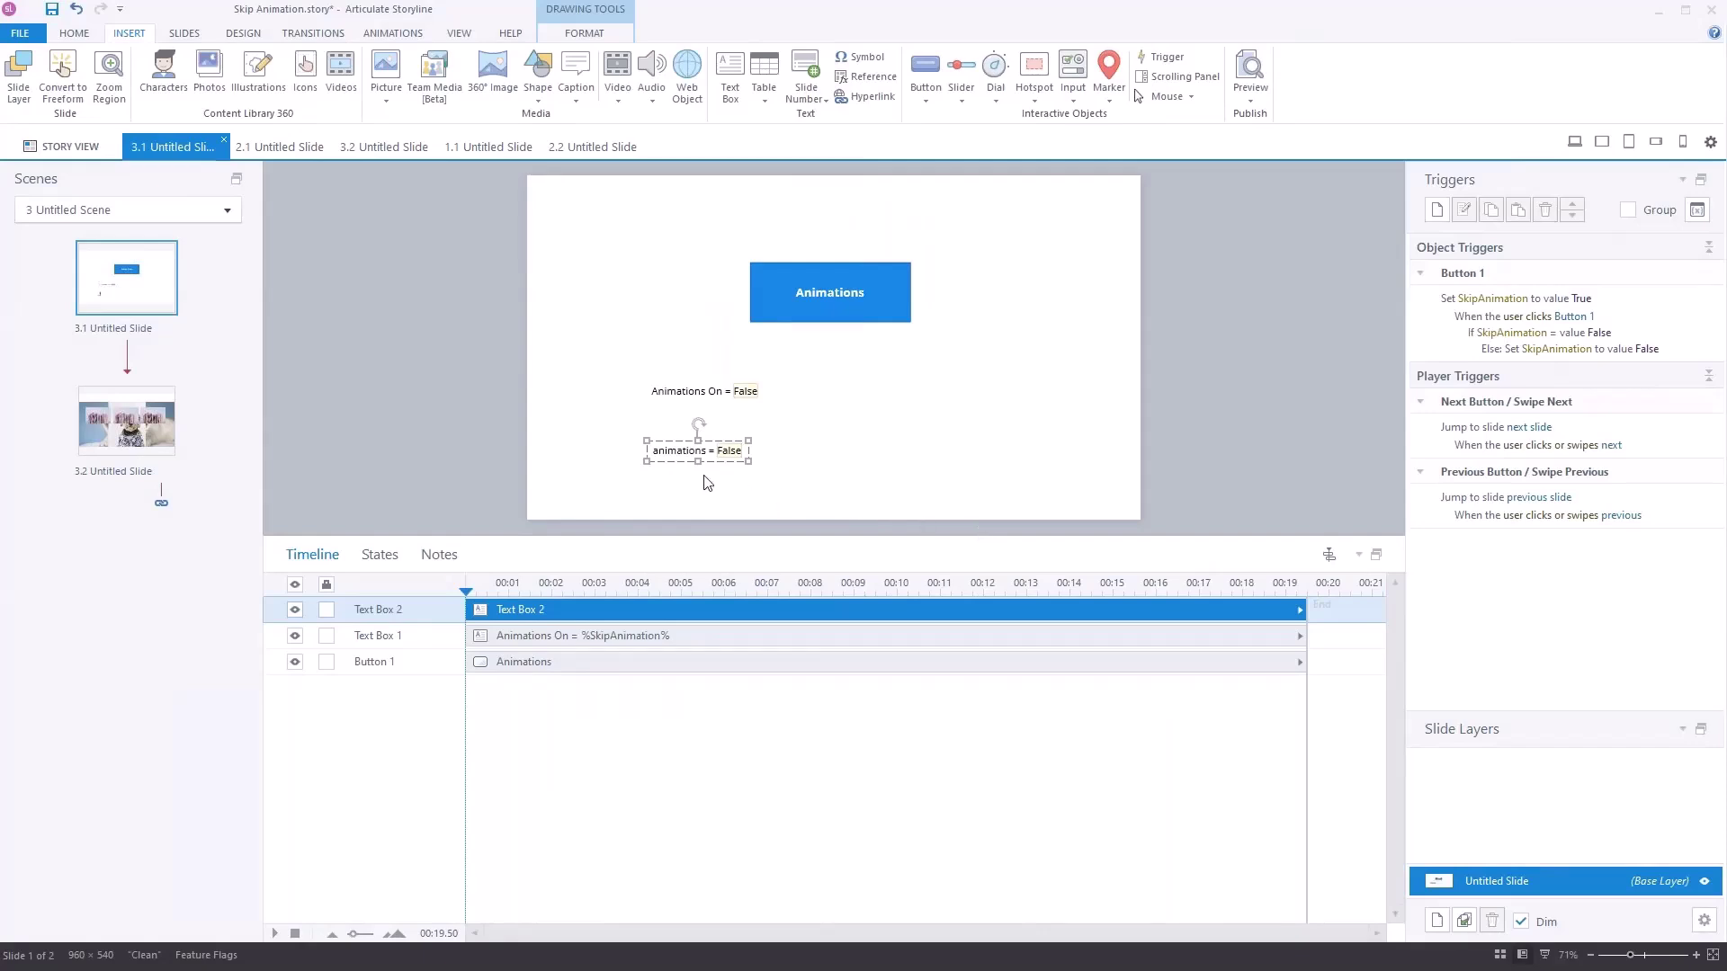
mouse_move(726, 454)
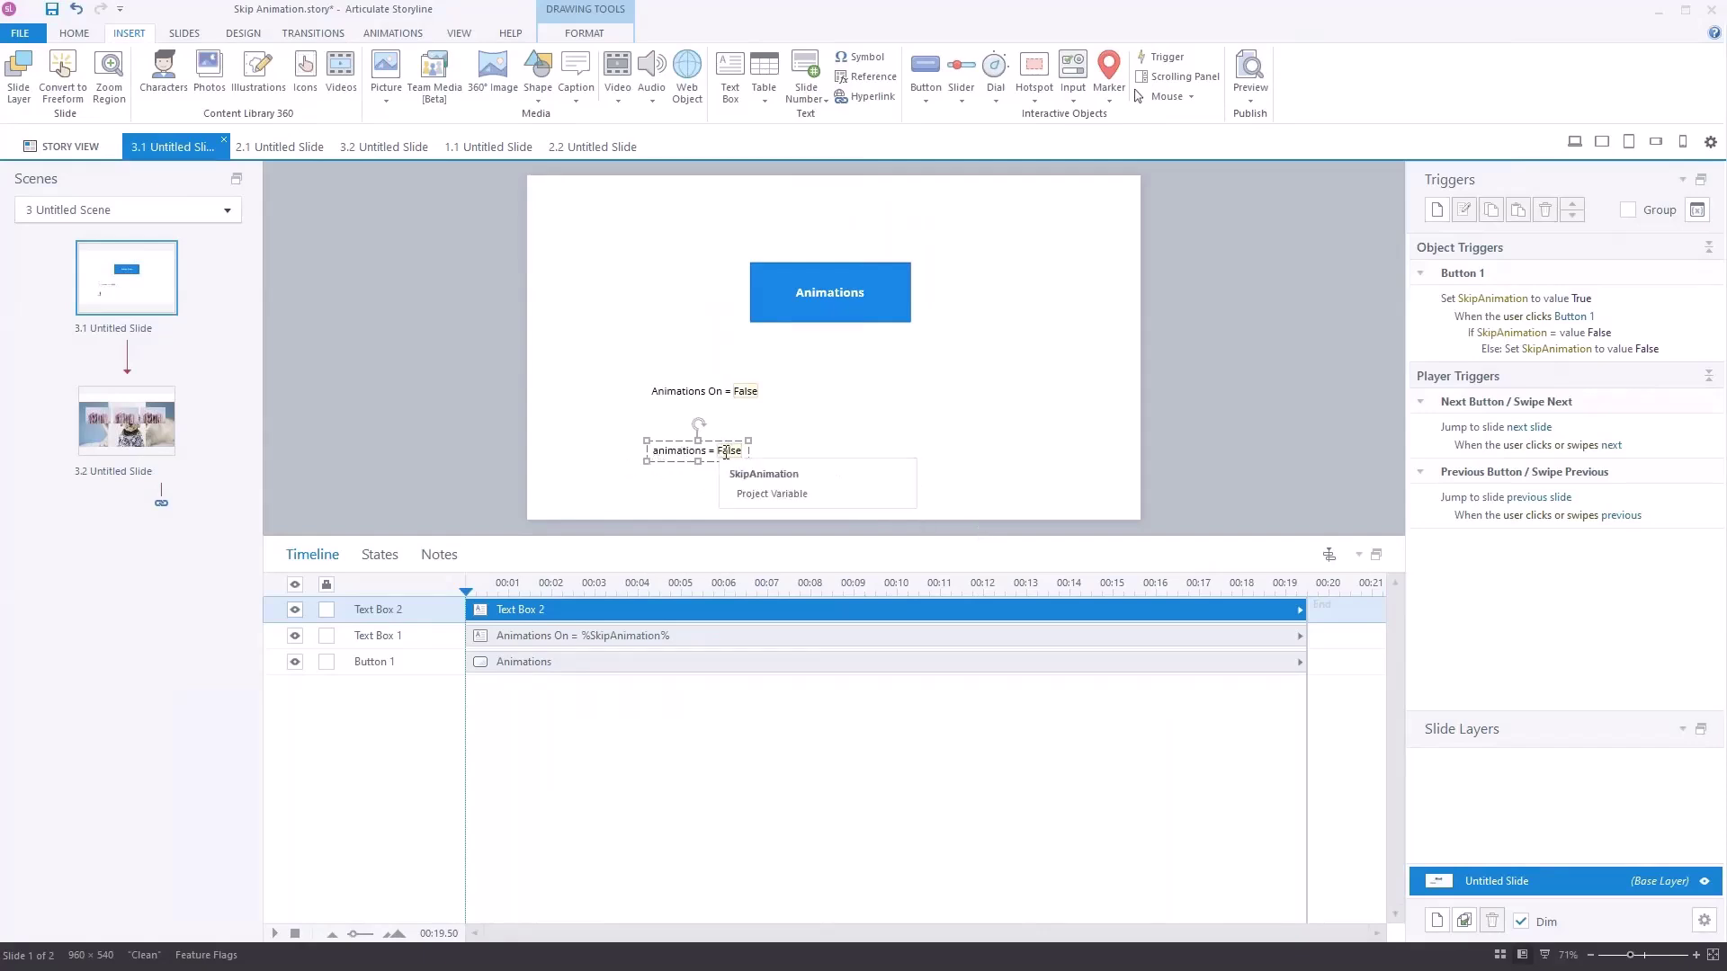
left_click(854, 435)
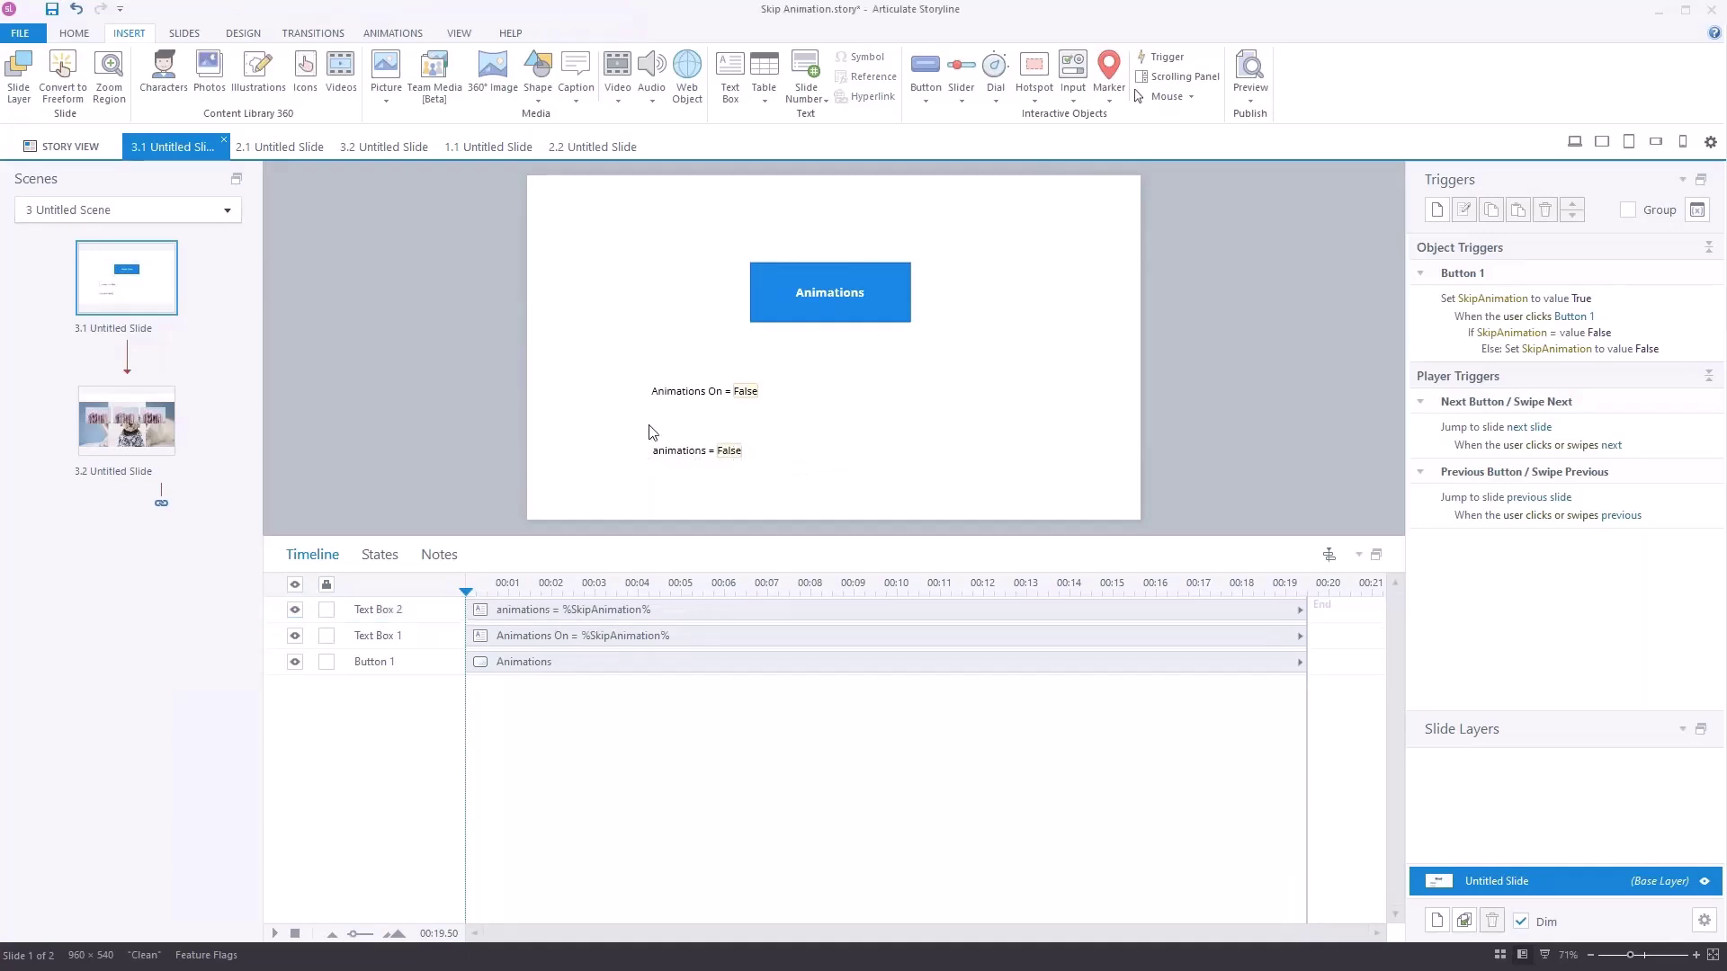
Delete the "animations =" text box from slide 3.1
left_click_drag(631, 420, 788, 501)
key("Delete")
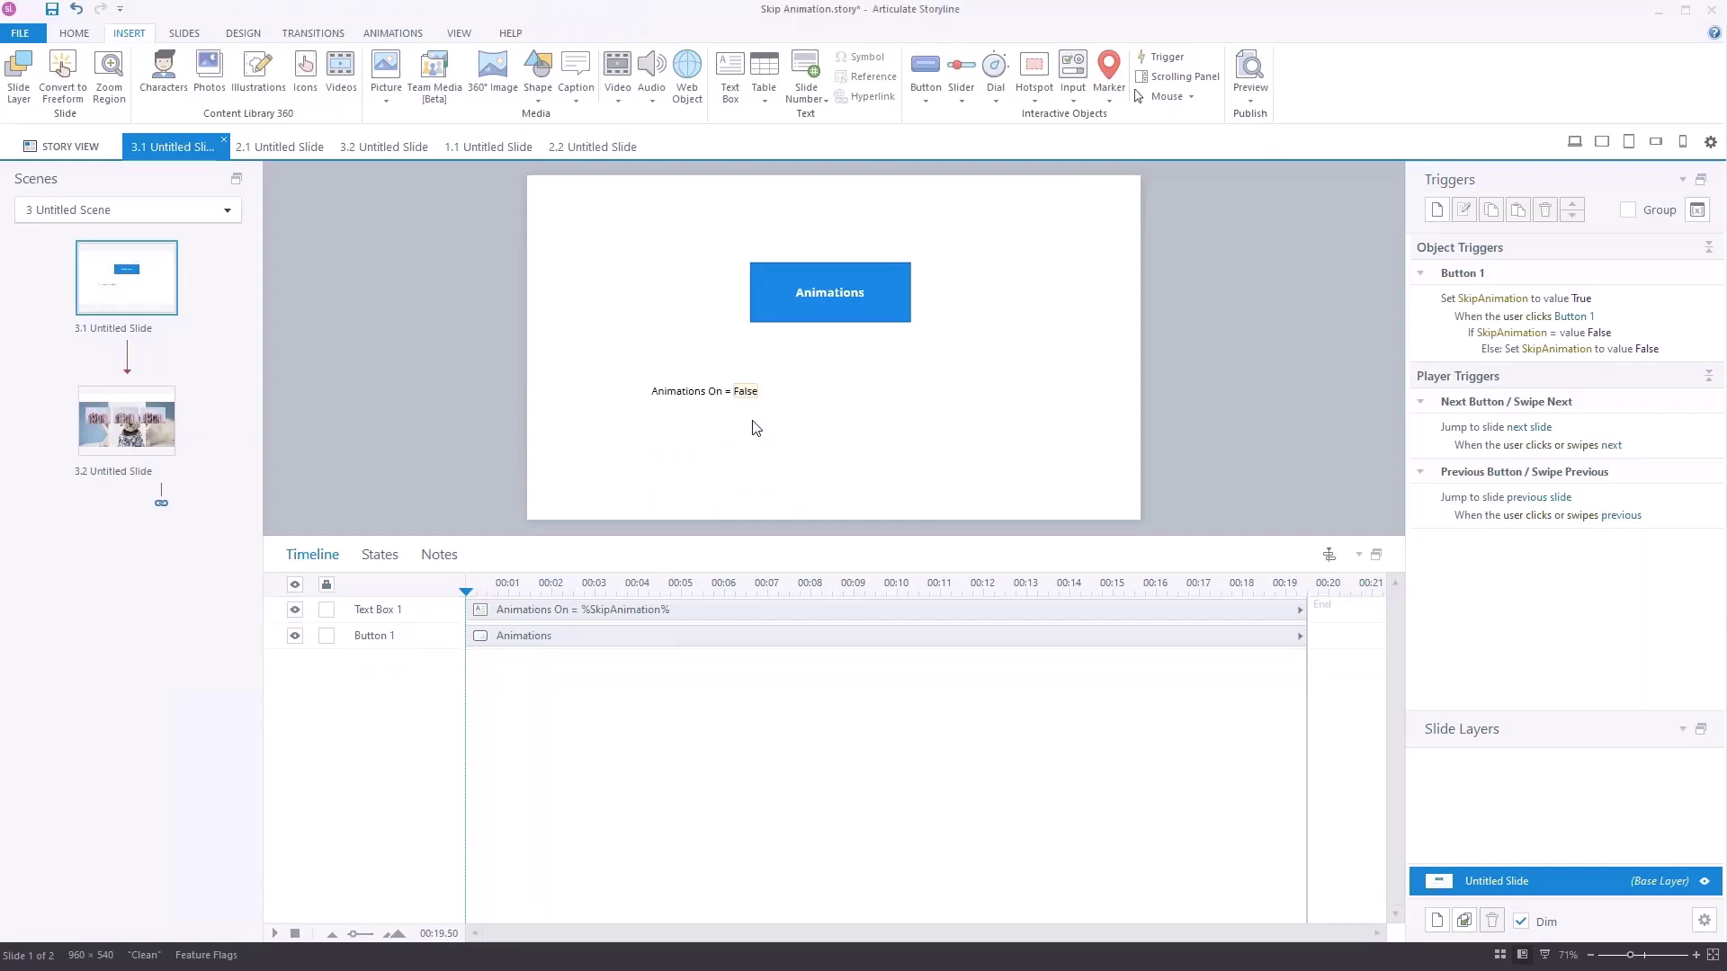
Move the "Animations On" text box toward the slide's left edge and place it below Button 1 in the timeline order
left_click(700, 391)
mouse_move(700, 390)
left_mouse_down()
mouse_move(400, 364)
mouse_move(641, 395)
left_mouse_up()
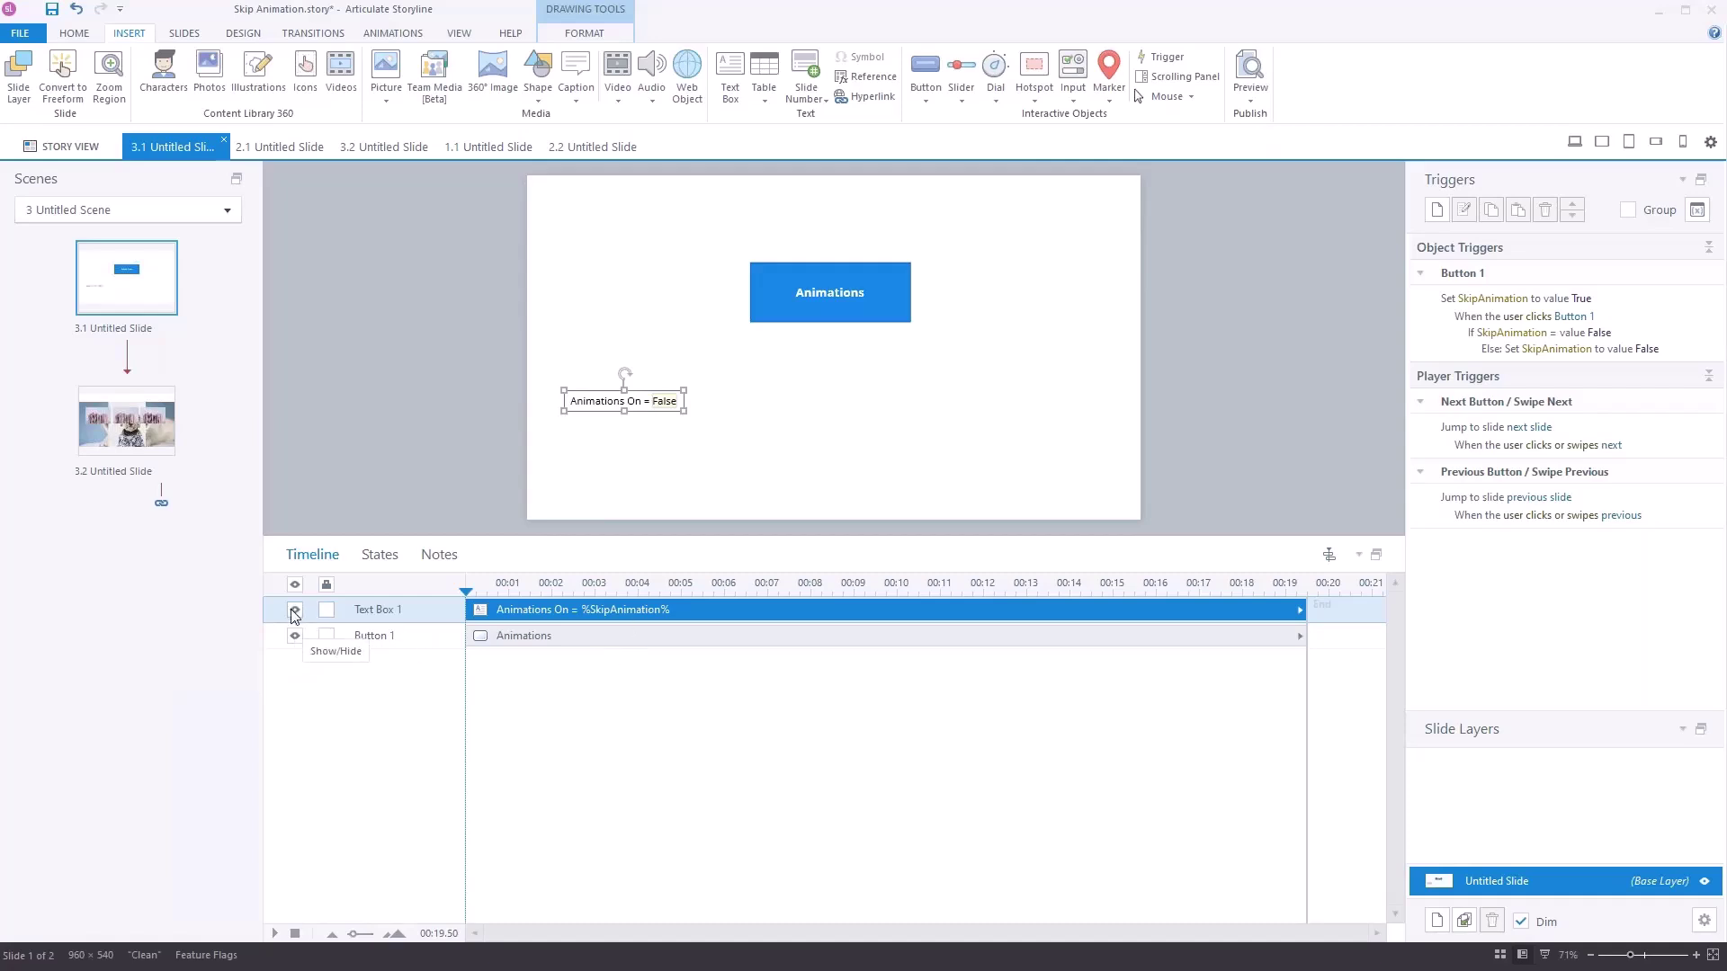
left_click(294, 609)
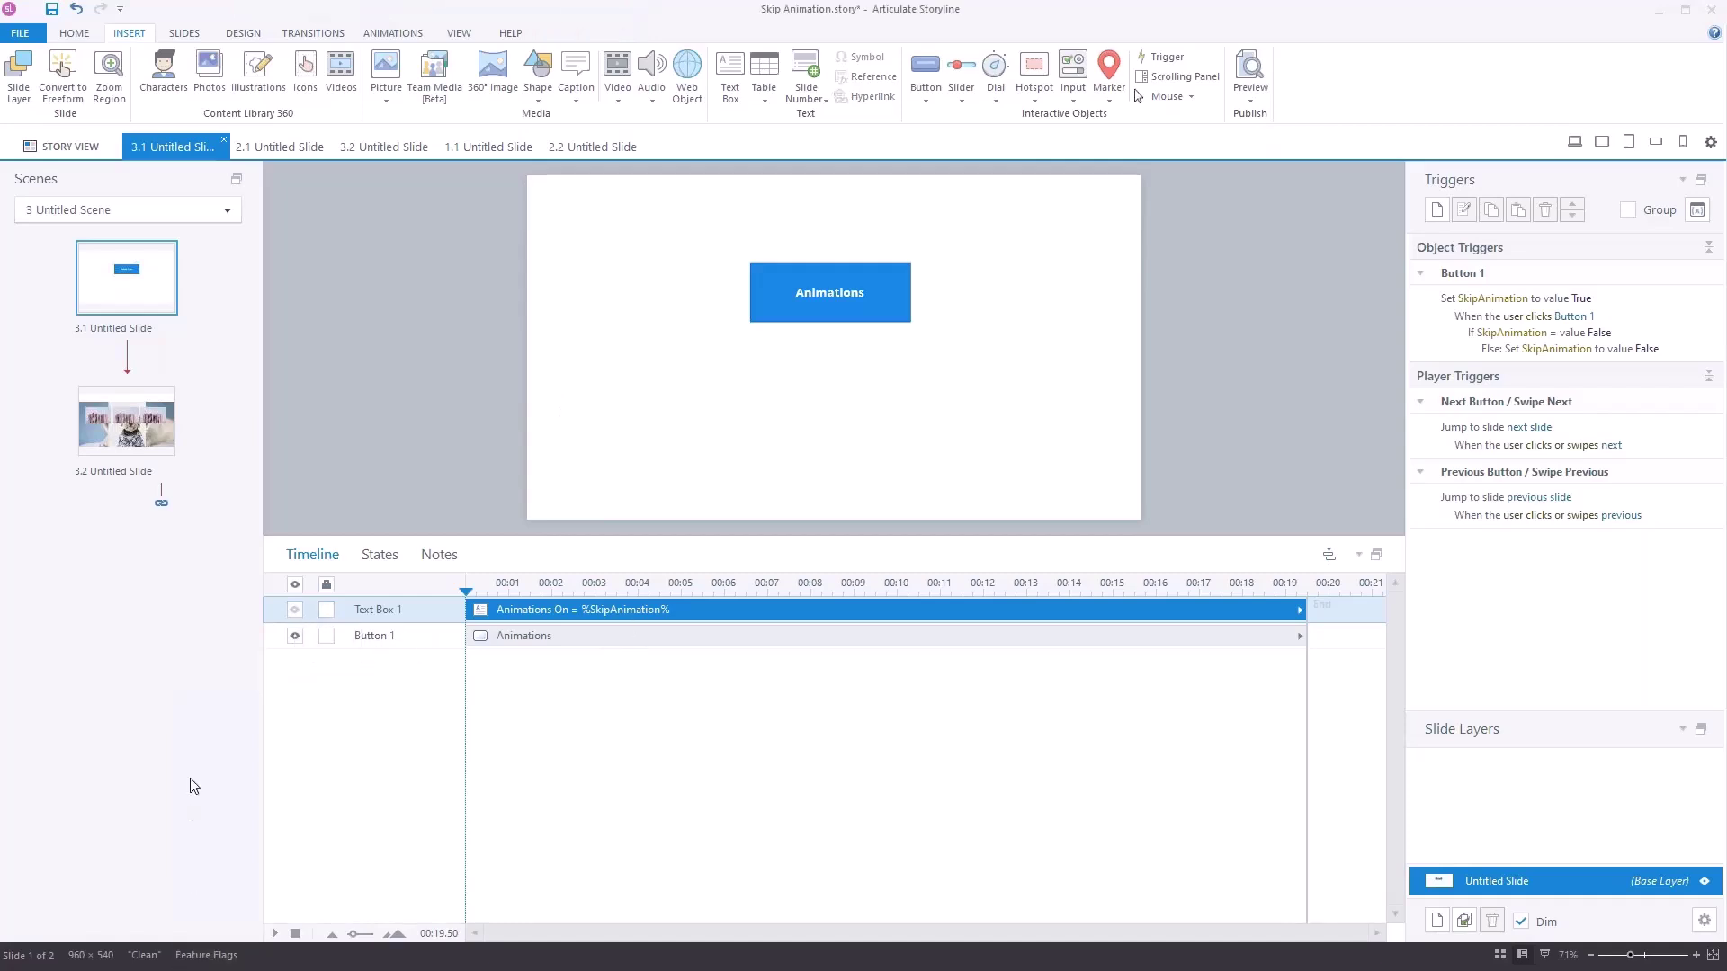
left_click(295, 610)
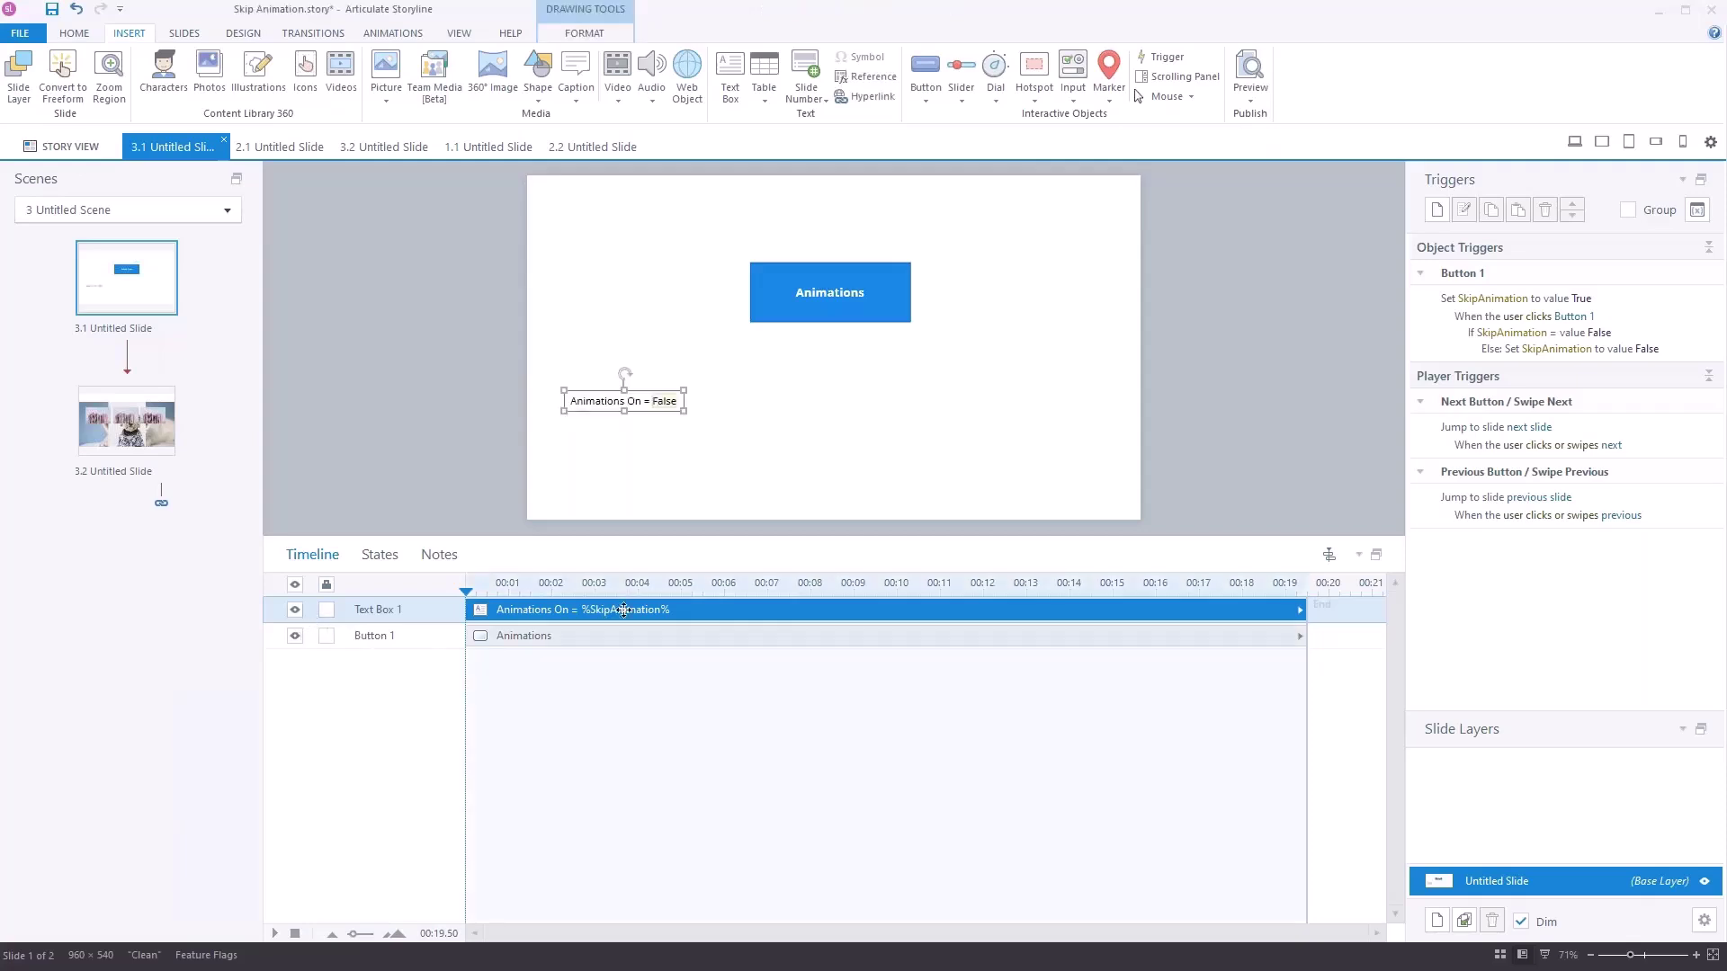
left_click_drag(624, 610, 624, 636)
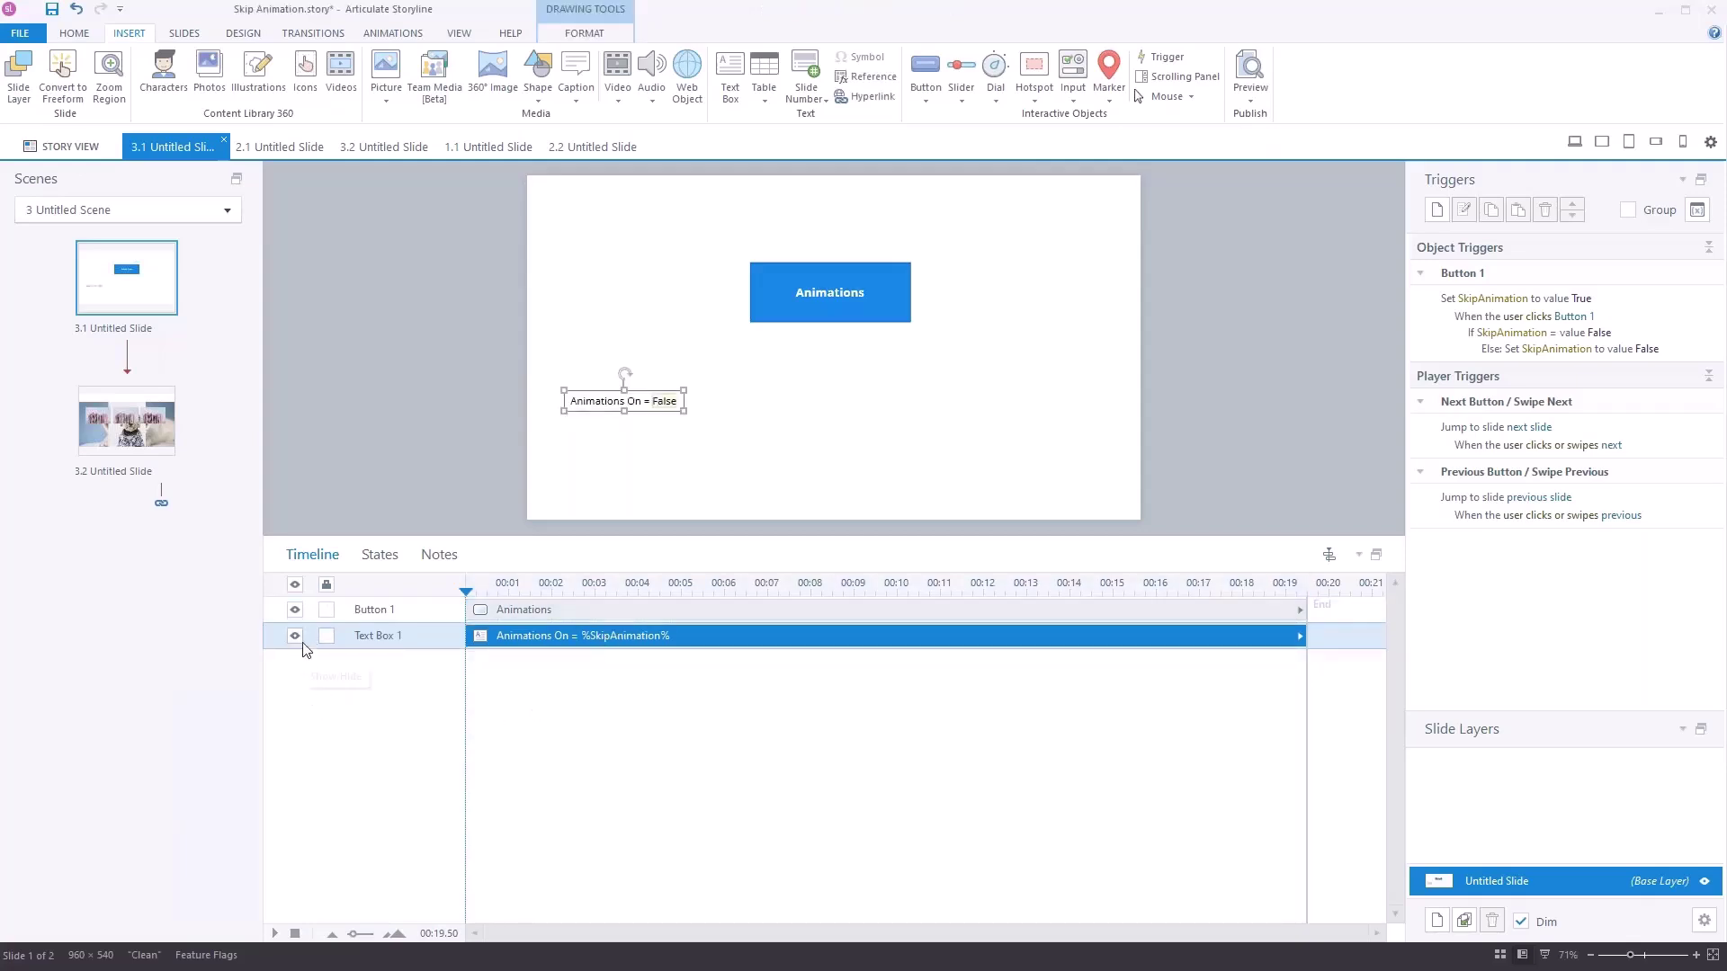
Try out locking and hiding the "Animations On" text box in the timeline, ending with it visible and unlocked
left_click(327, 637)
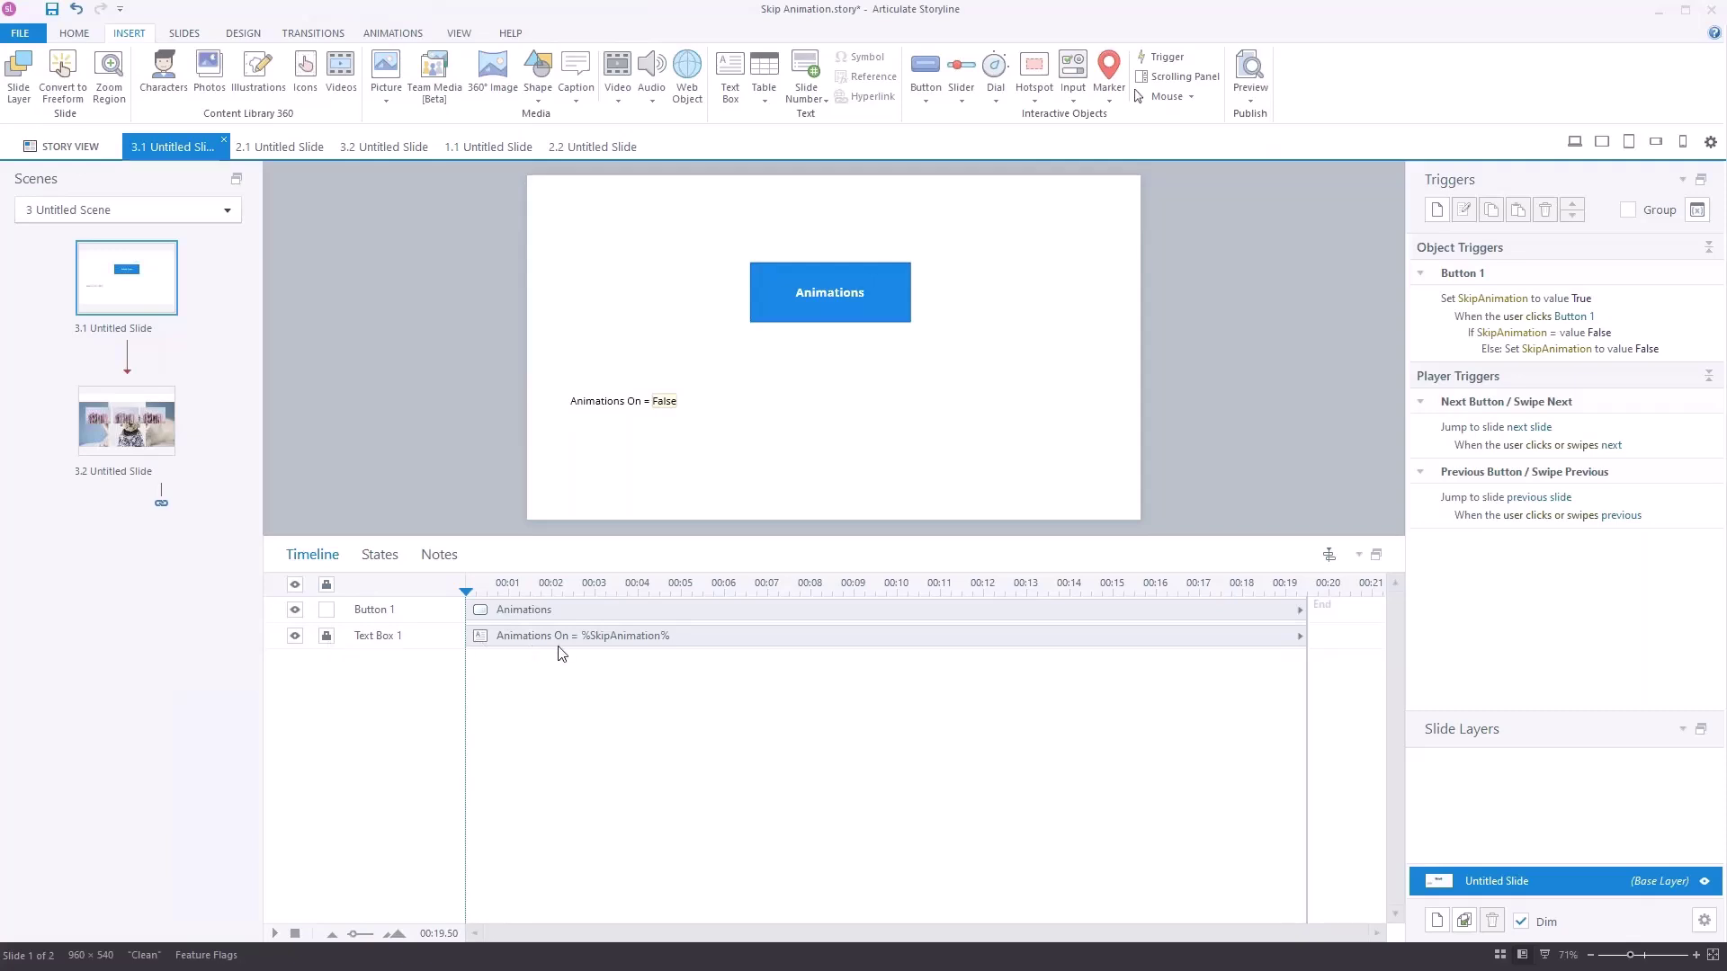
left_click(326, 636)
left_click(295, 636)
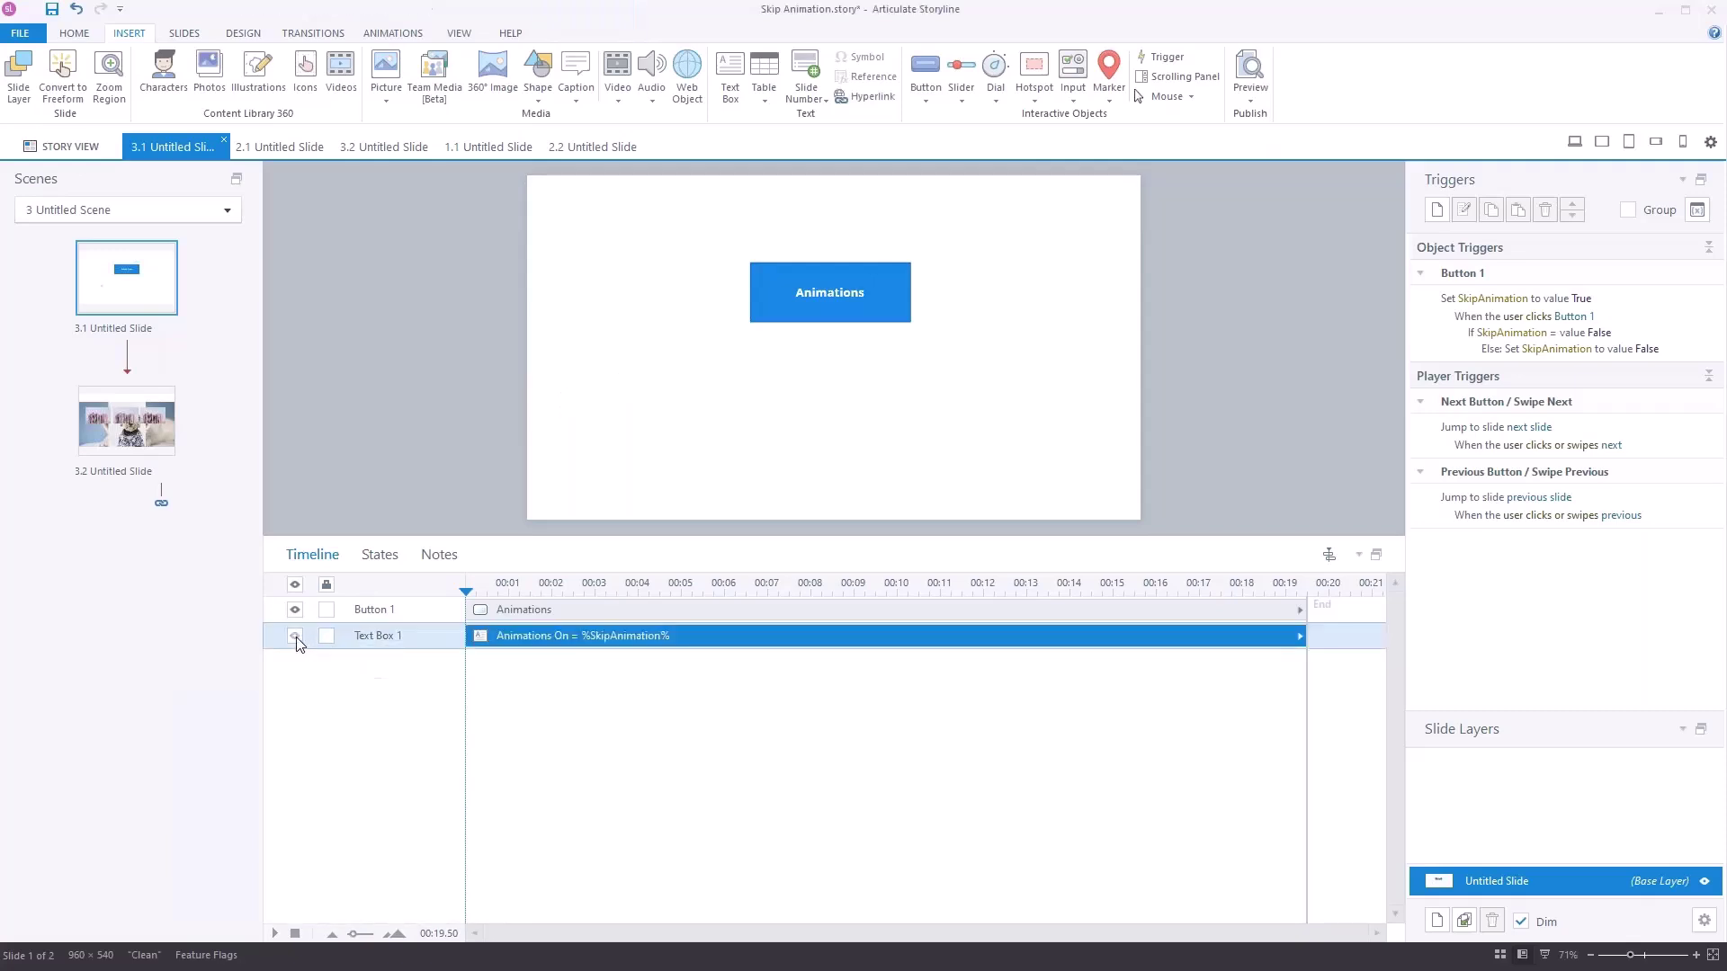
left_click(327, 638)
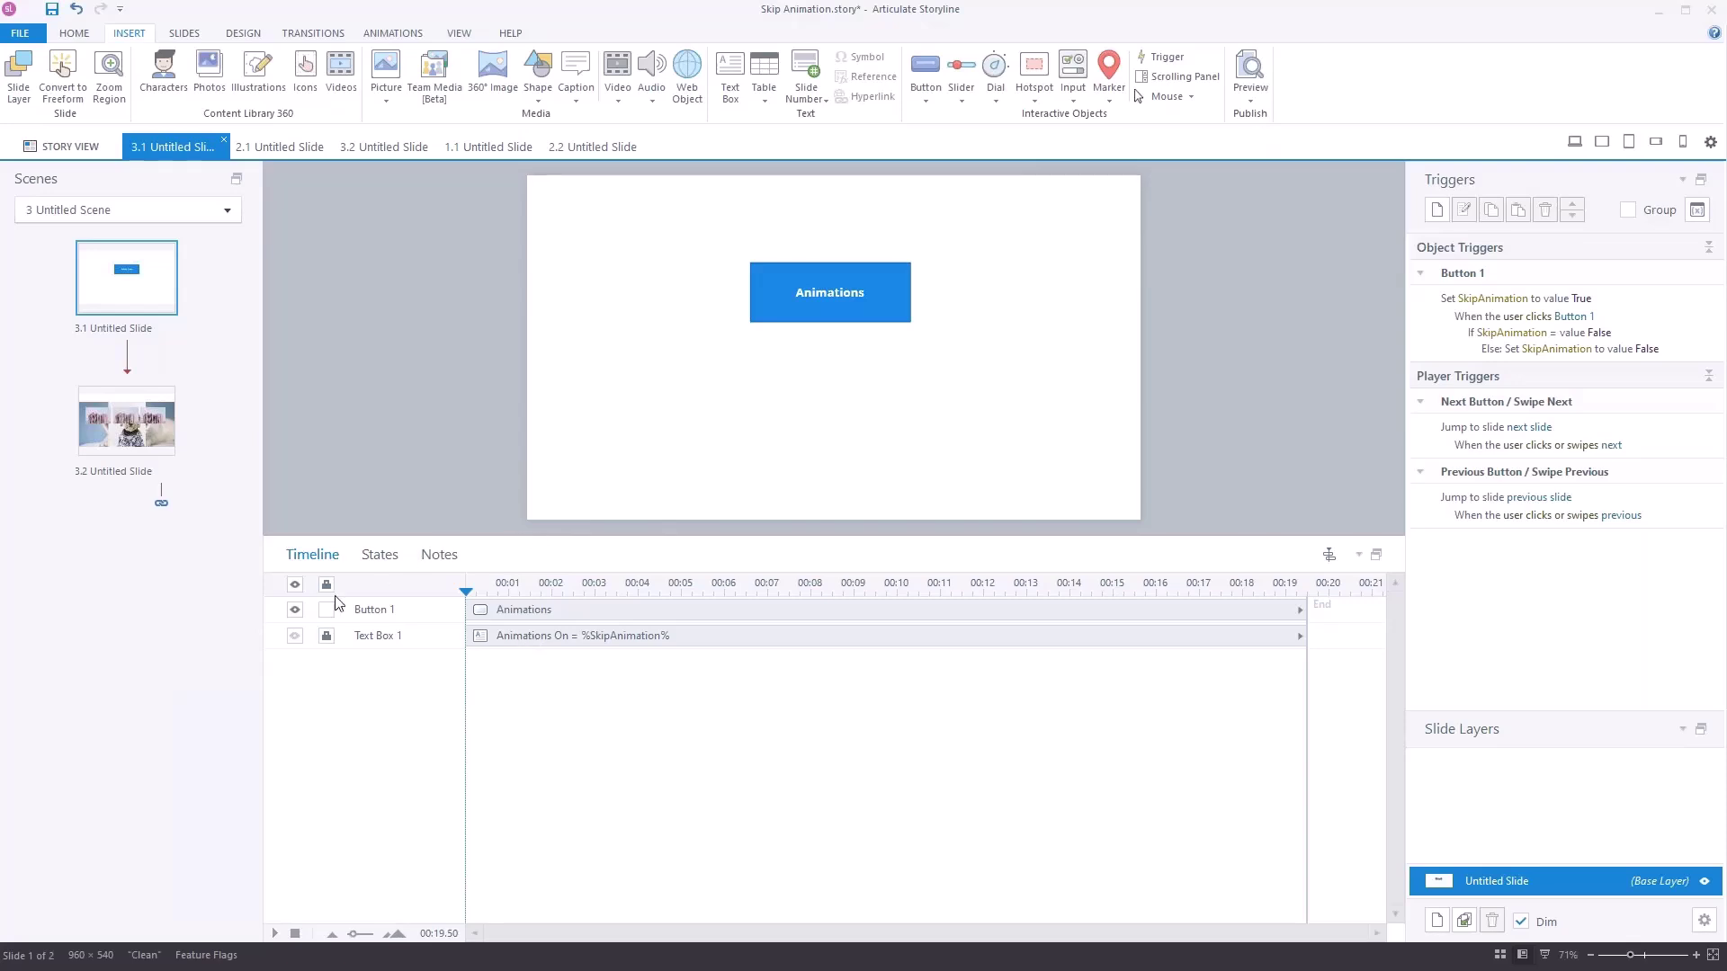
left_click(295, 637)
left_click(327, 638)
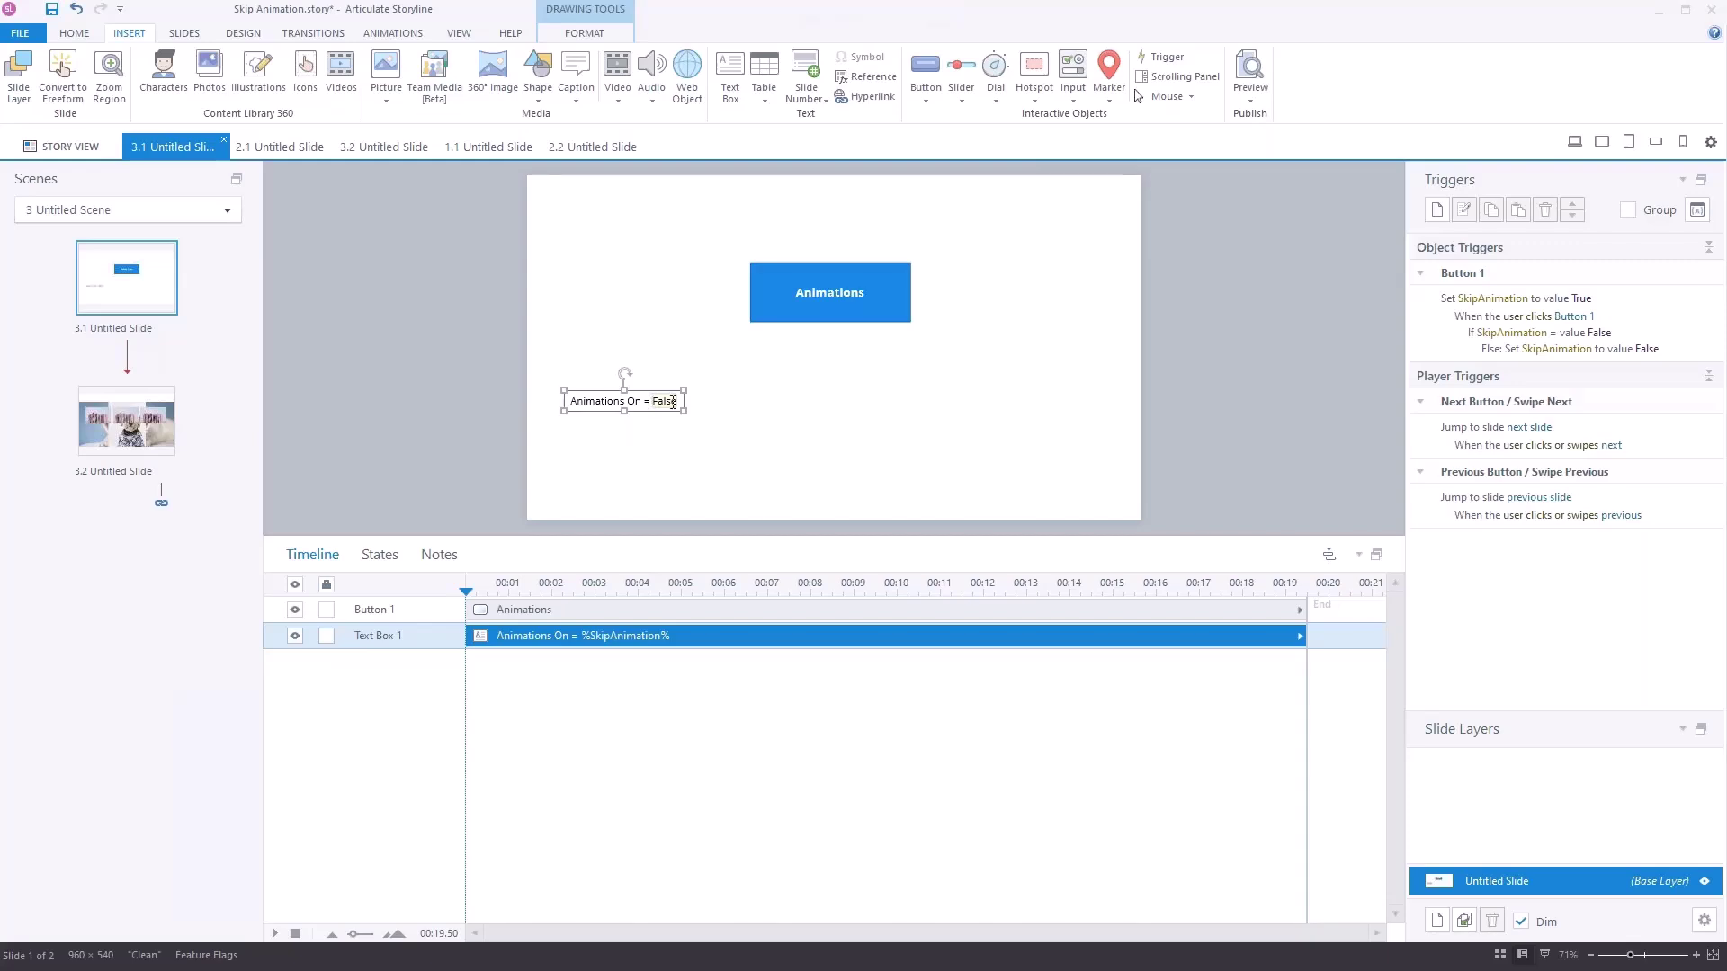
Open the Animations button's trigger on slide 3.1 and review its SkipAnimation action, condition and else settings
left_click(900, 263)
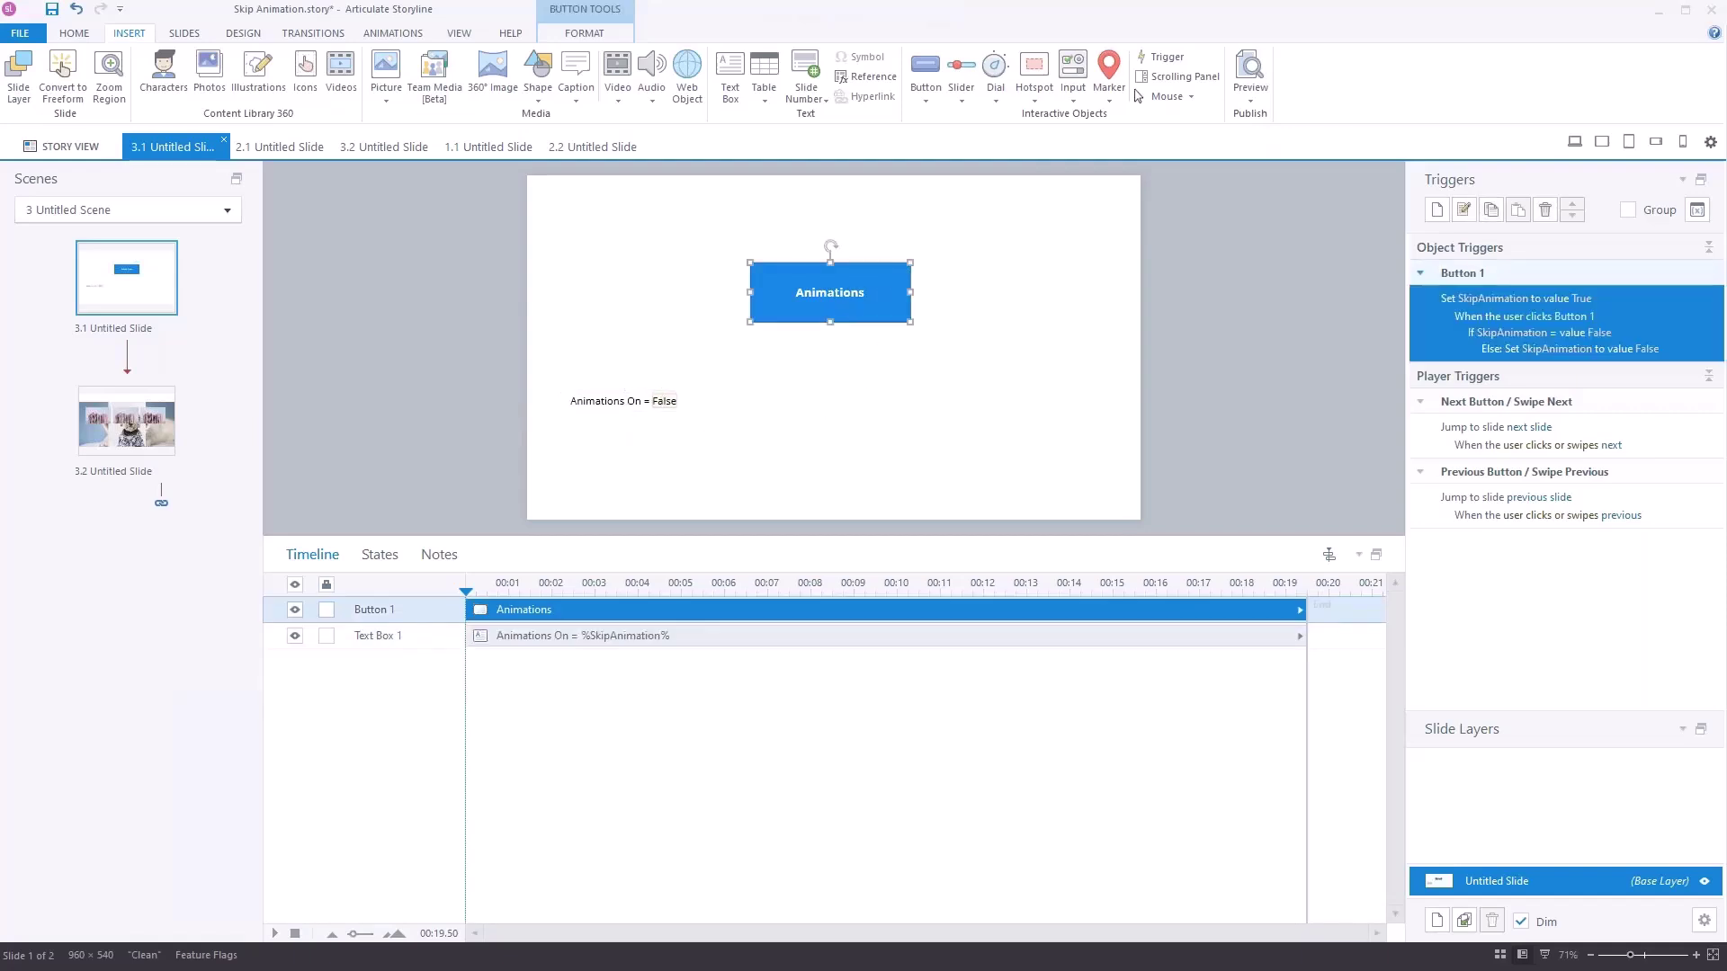
double_click(1655, 305)
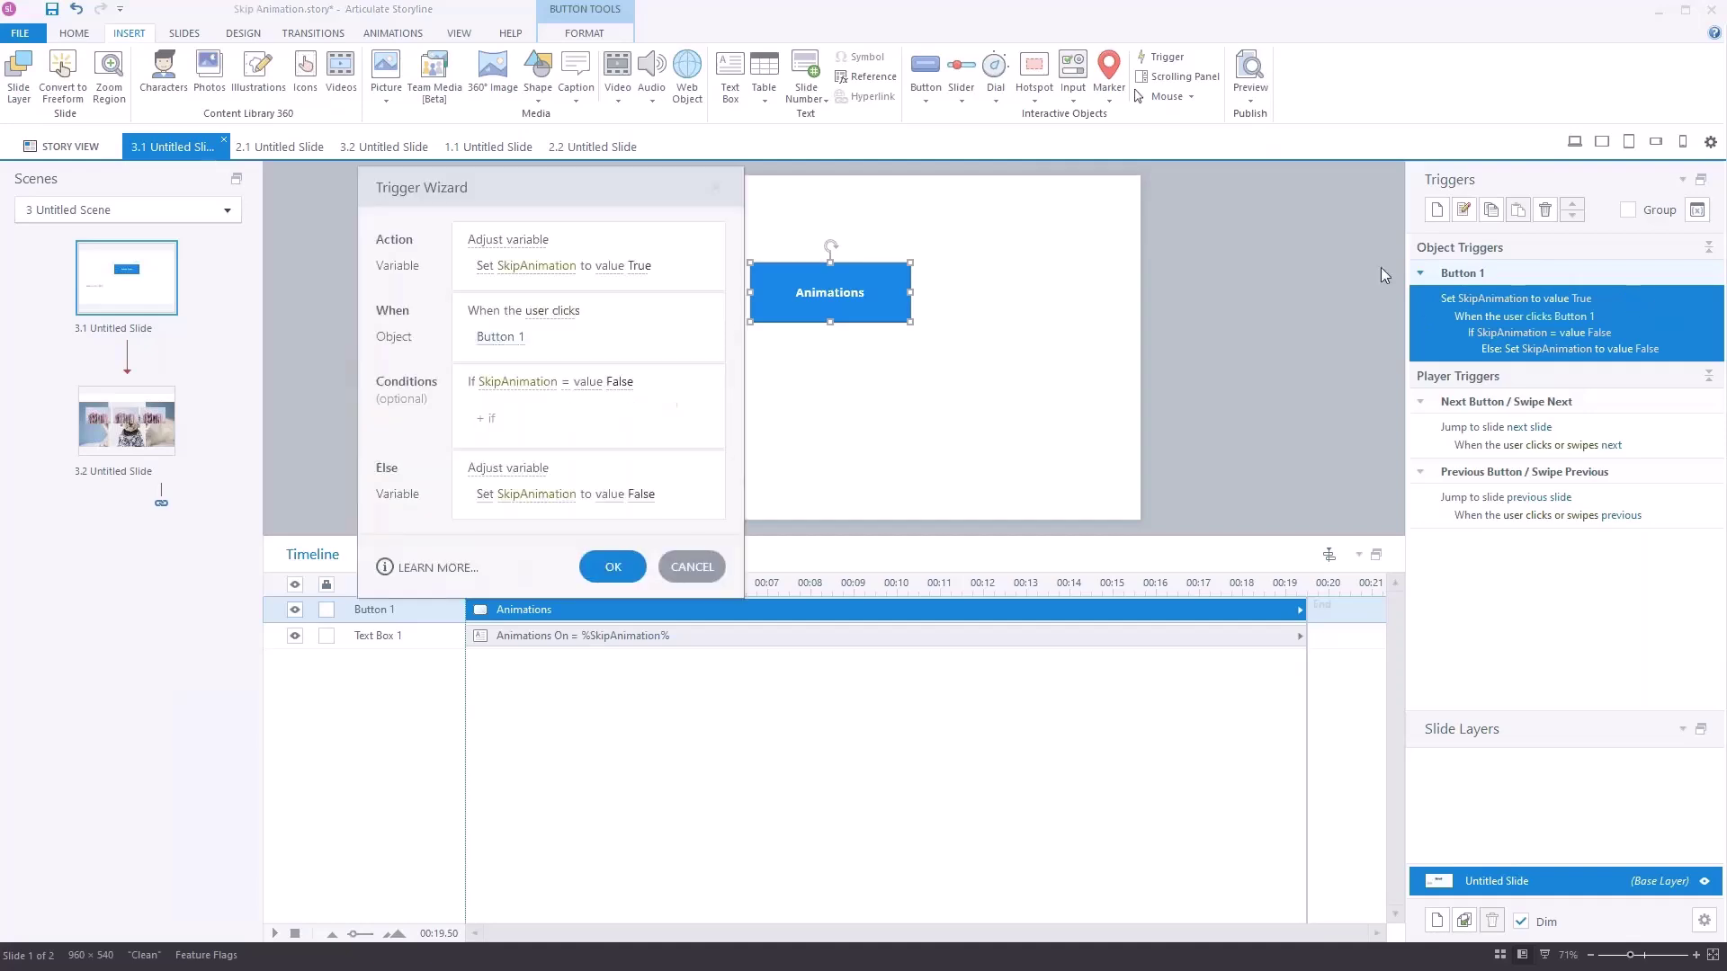
left_click_drag(596, 178, 1200, 121)
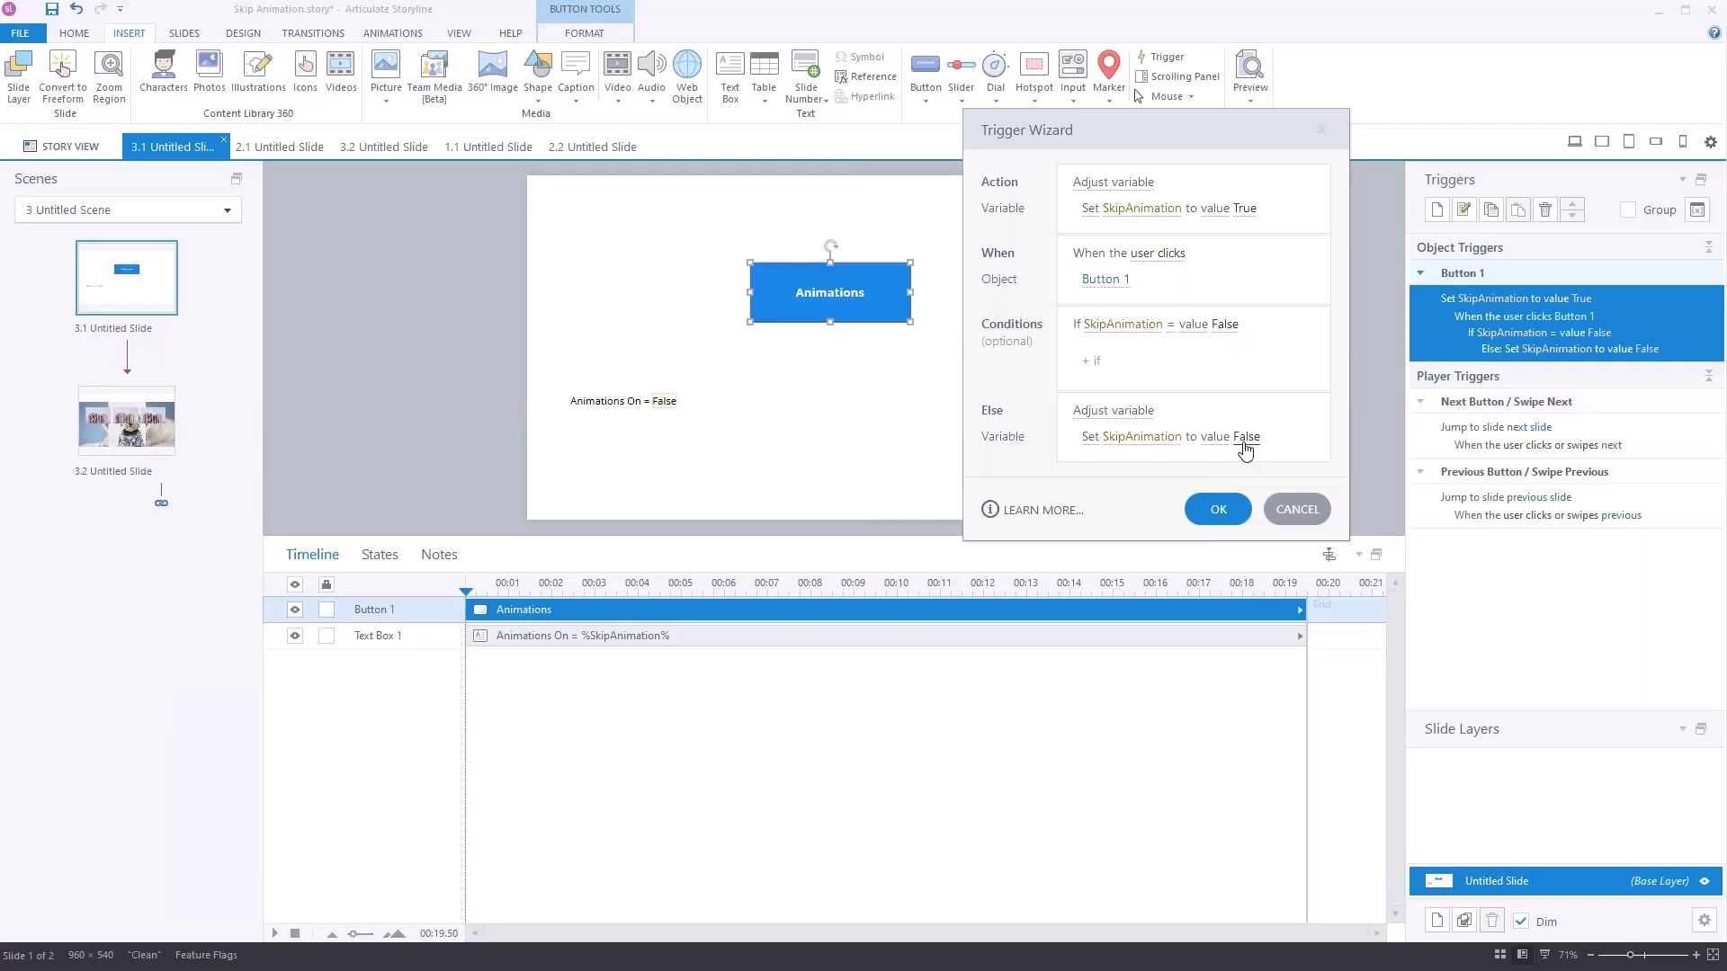
left_click(1218, 509)
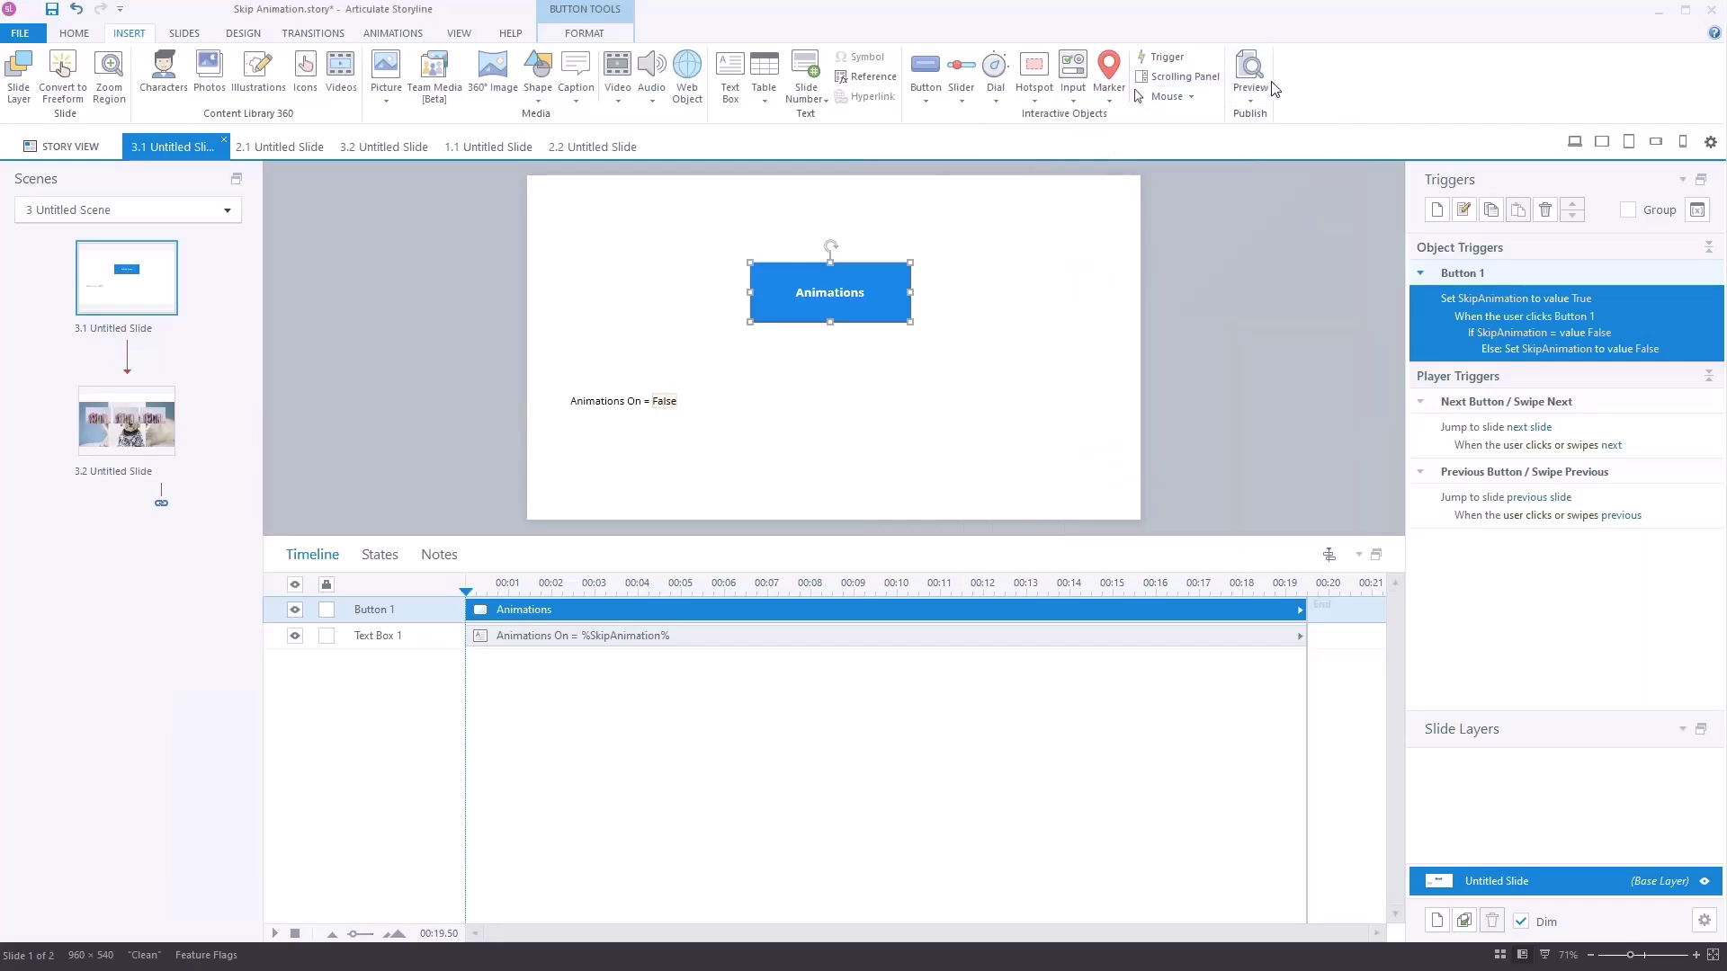
Preview only slide 3.1, toggle the Animations button repeatedly while watching the "Animations On" value, and close the preview
left_click(1255, 106)
left_click(1285, 117)
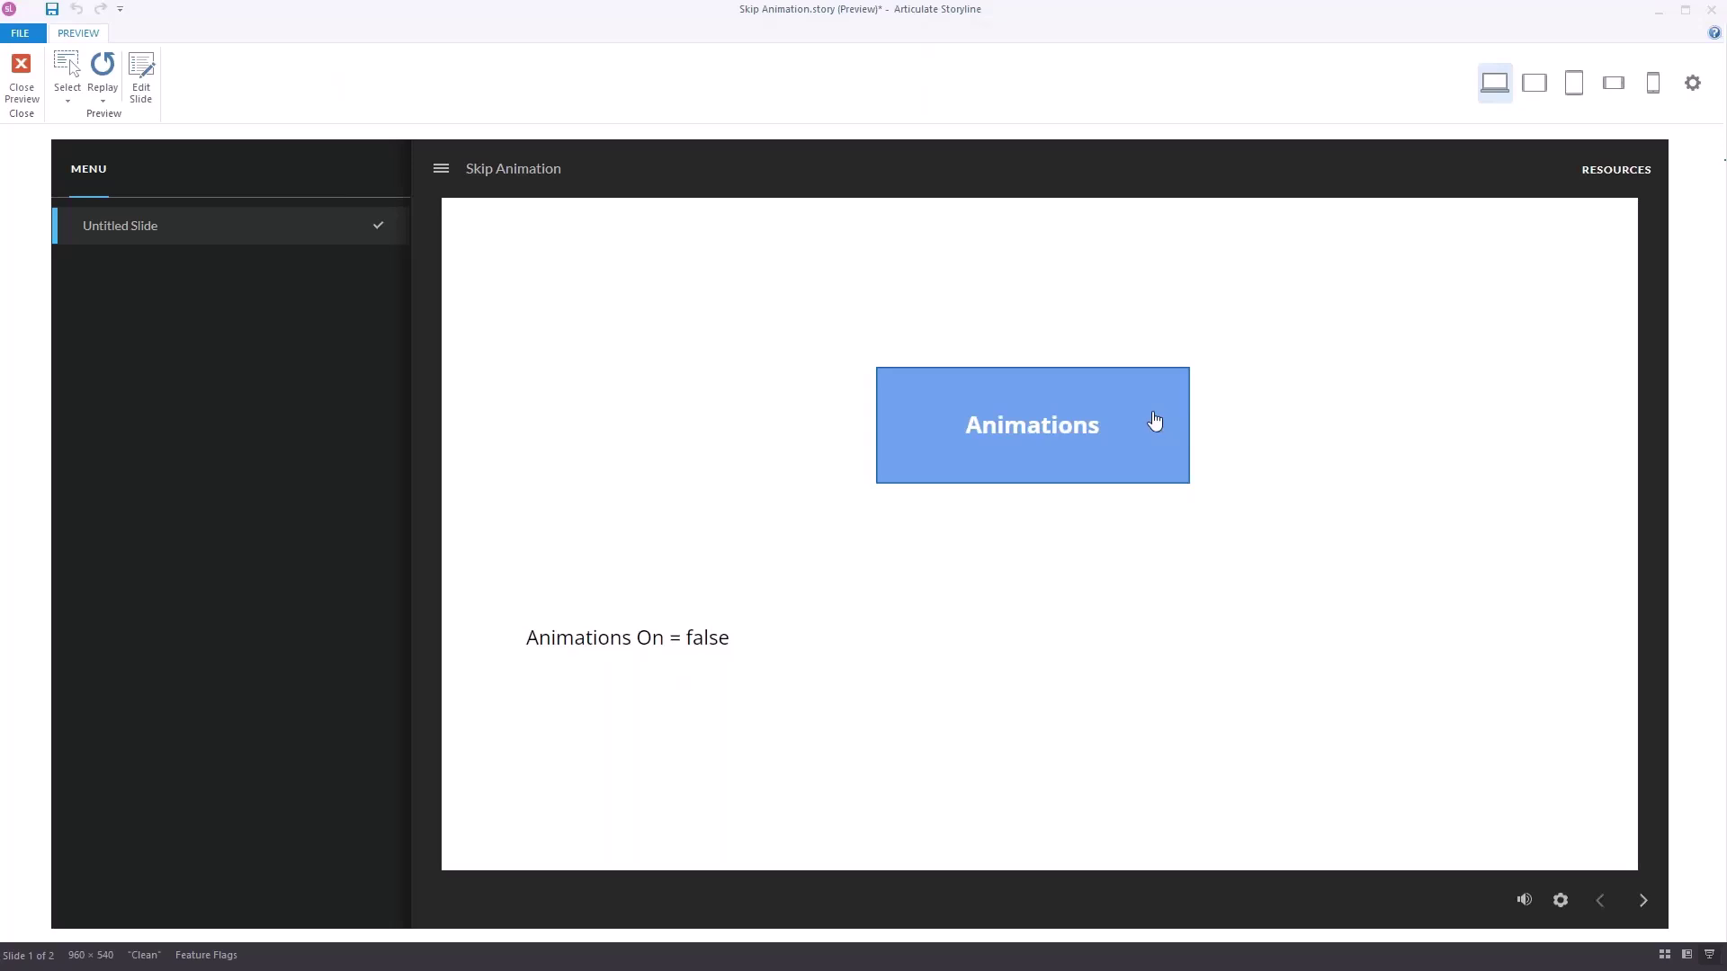
left_click(1153, 420)
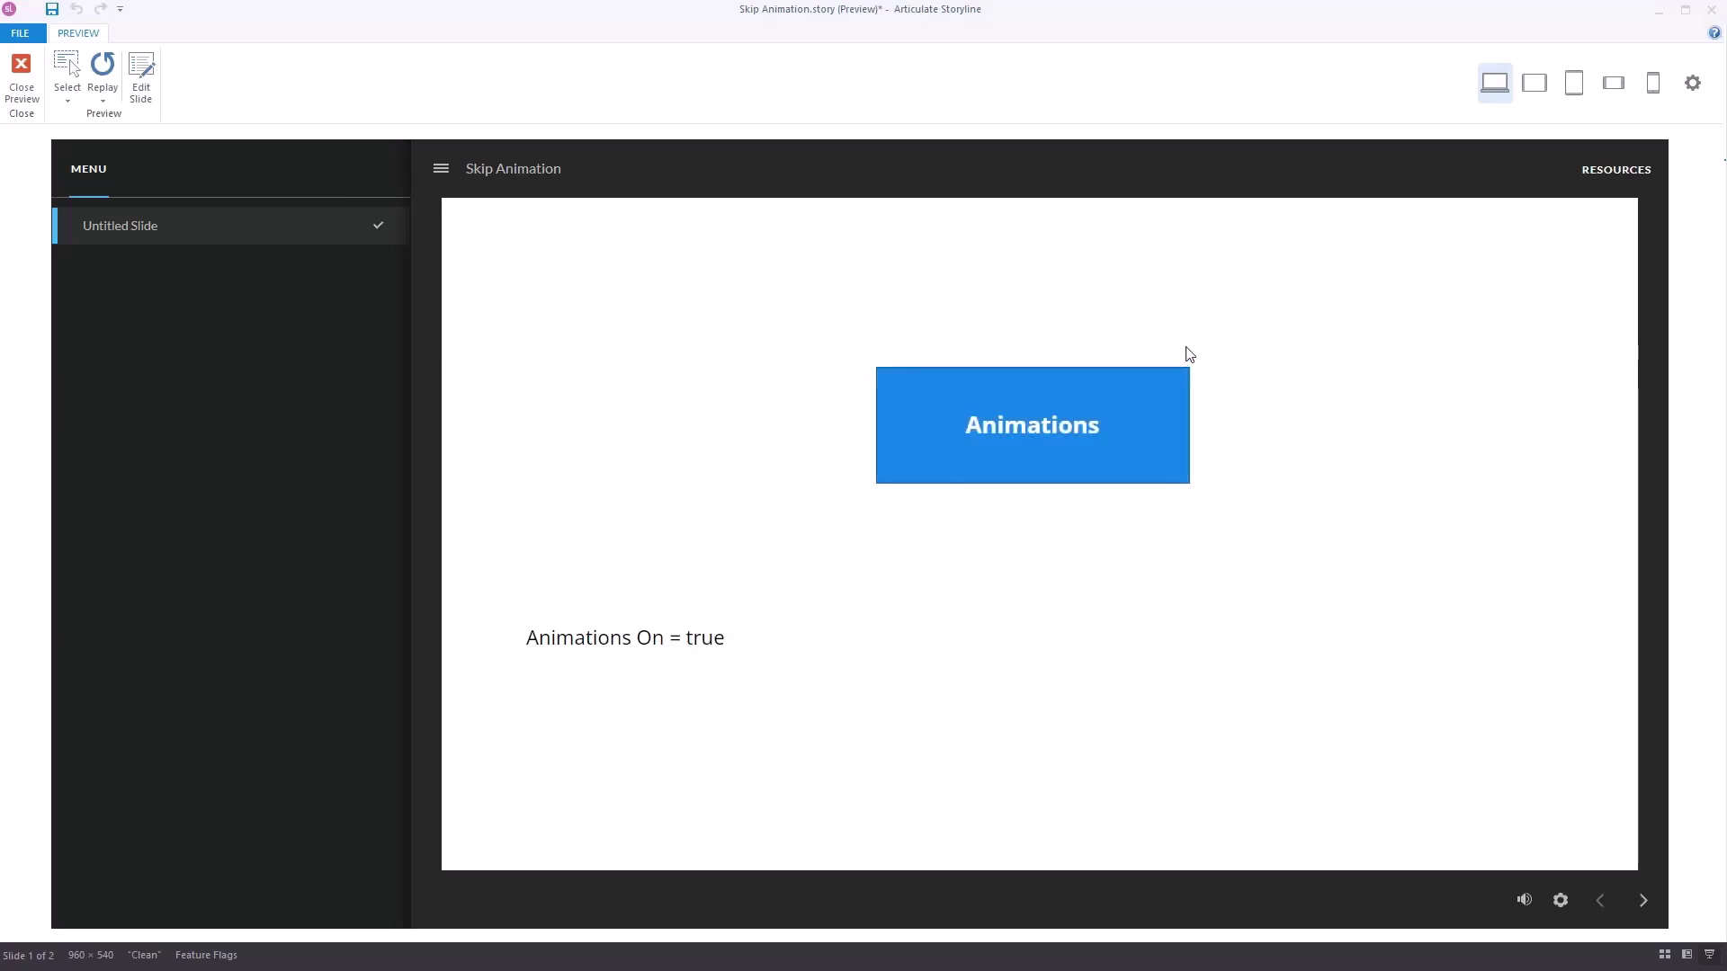
left_click(1159, 426)
left_click(1158, 424)
left_click(1159, 421)
left_click(1160, 421)
left_click(1160, 423)
left_click(1160, 423)
left_click(1159, 422)
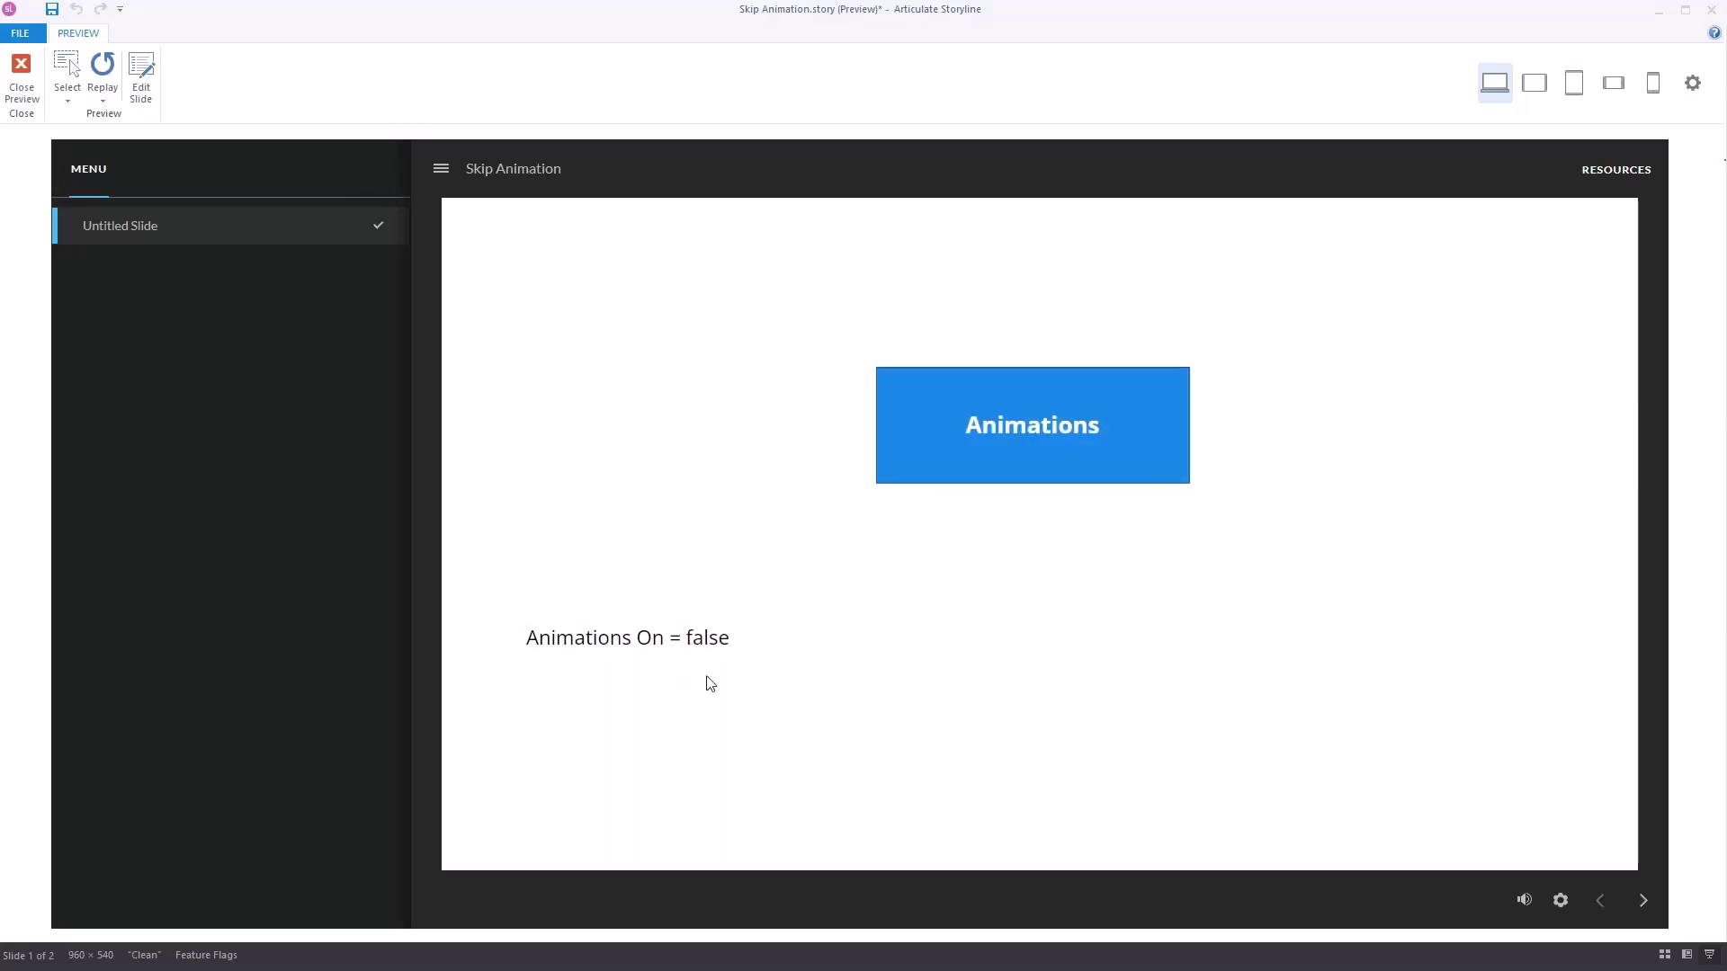
left_click(1157, 418)
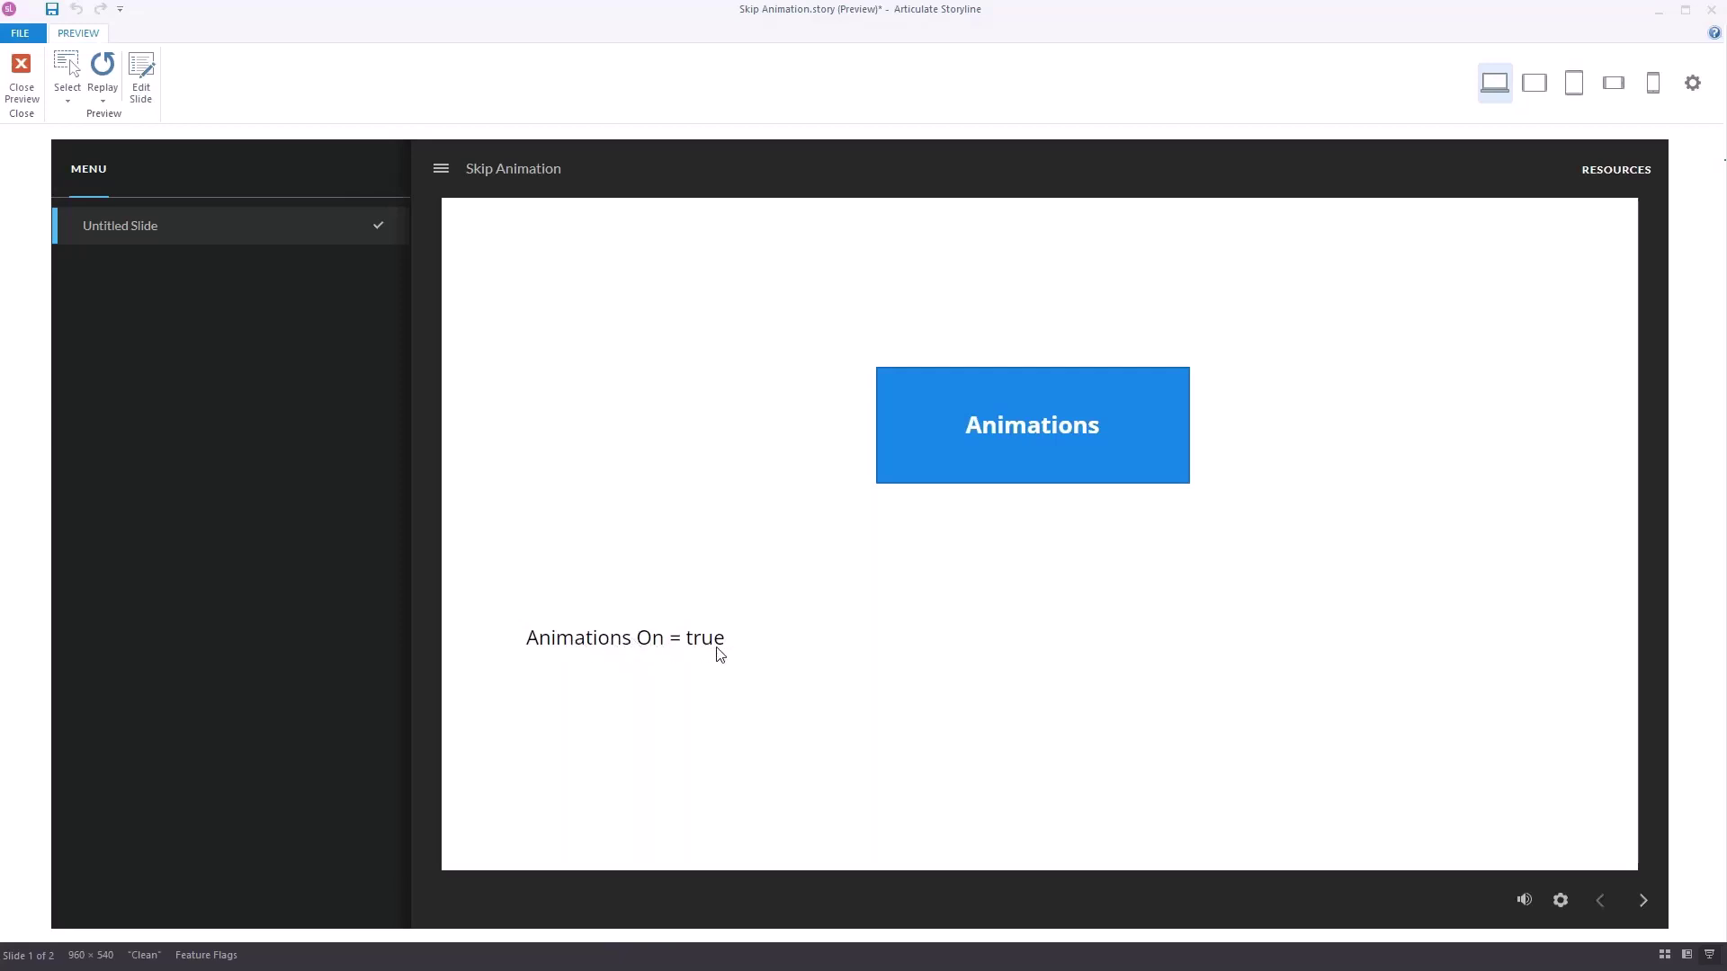
left_click(22, 86)
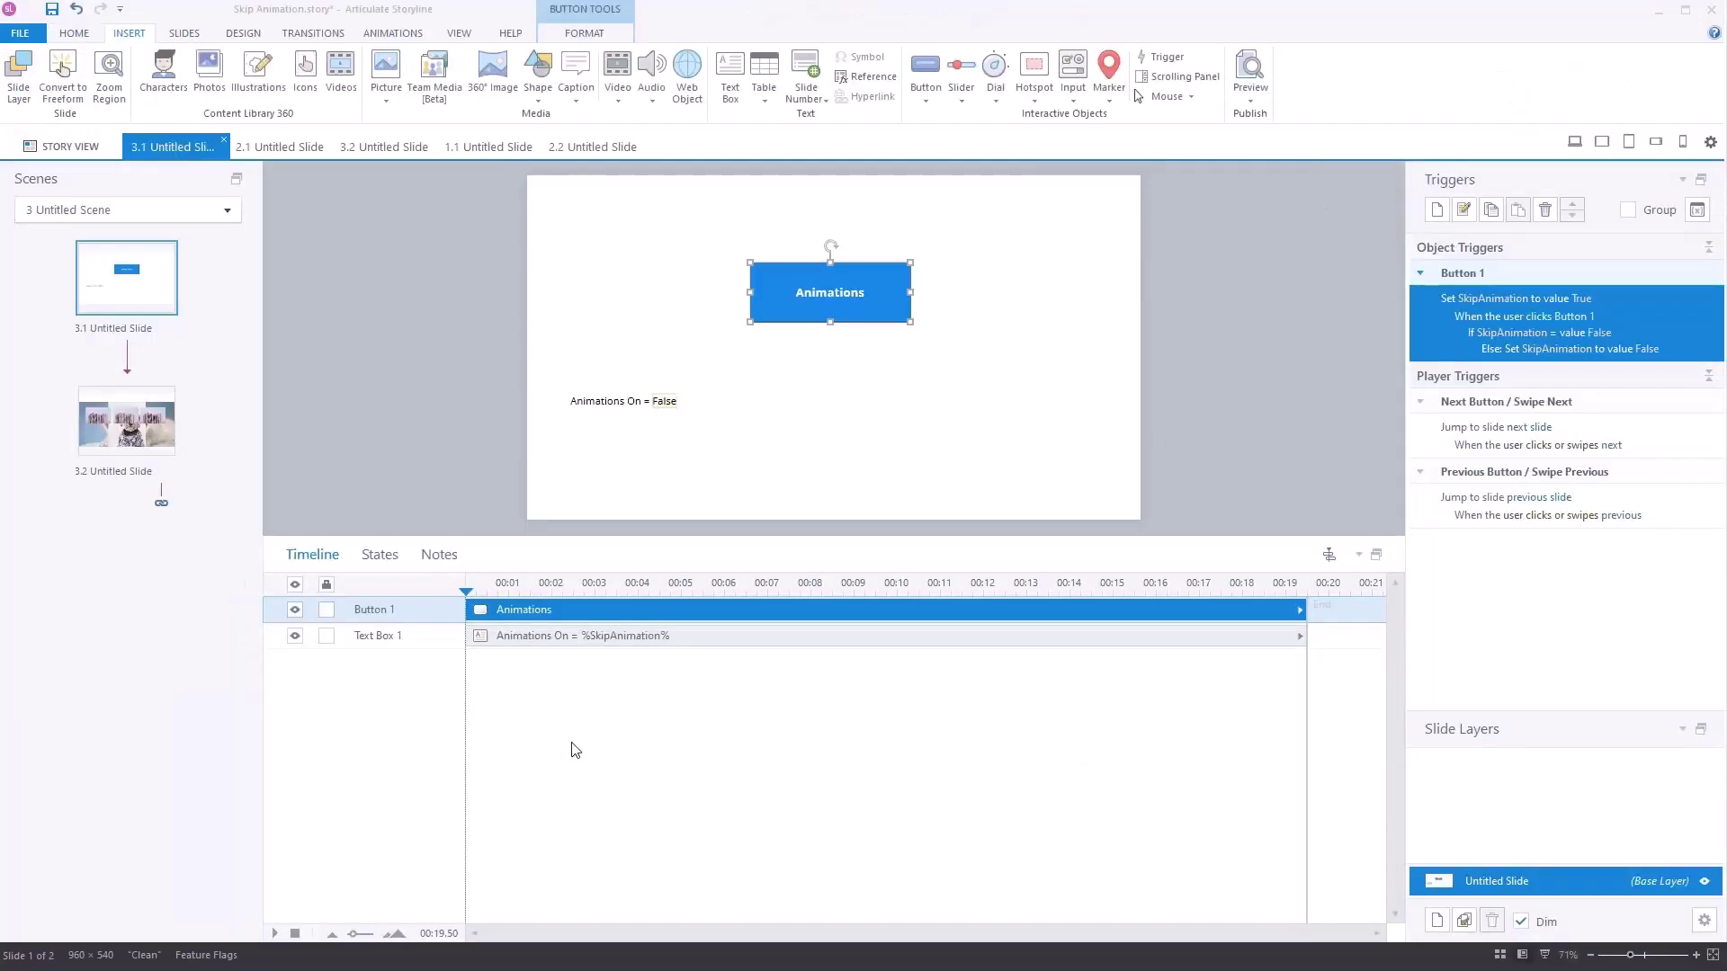
Review slide 3.2's trigger that jumps to the end of the timeline based on SkipAnimation, leaving it unedited
left_click(124, 452)
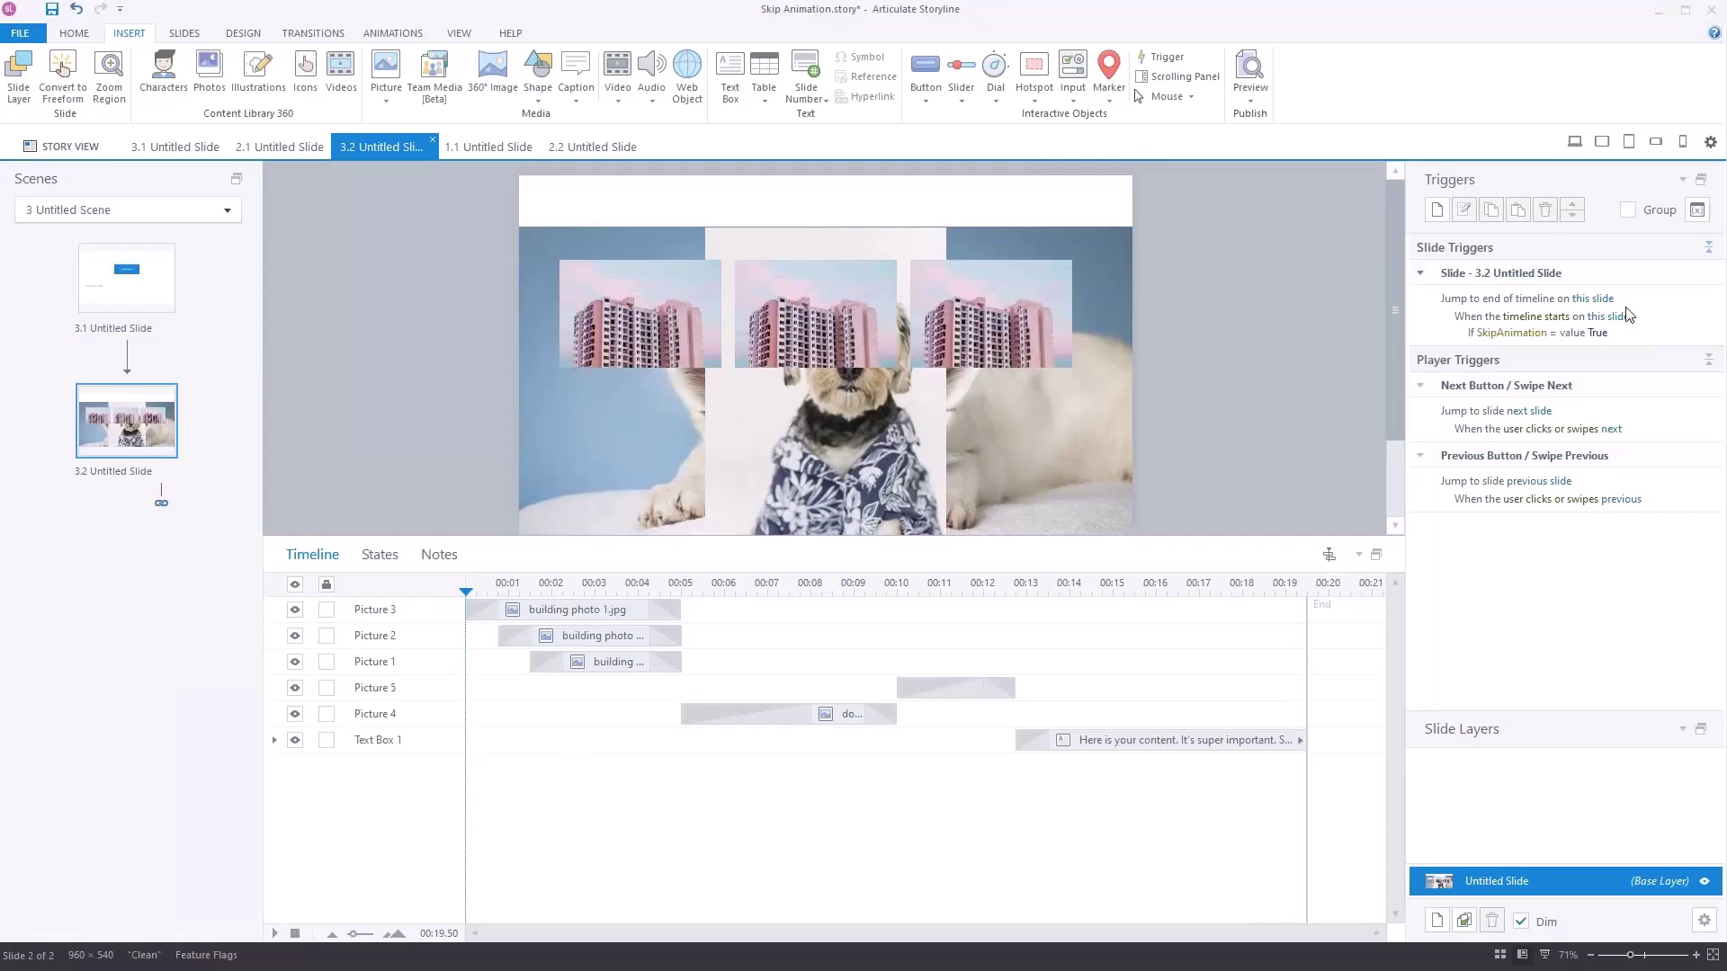
left_click(1658, 311)
double_click(1658, 311)
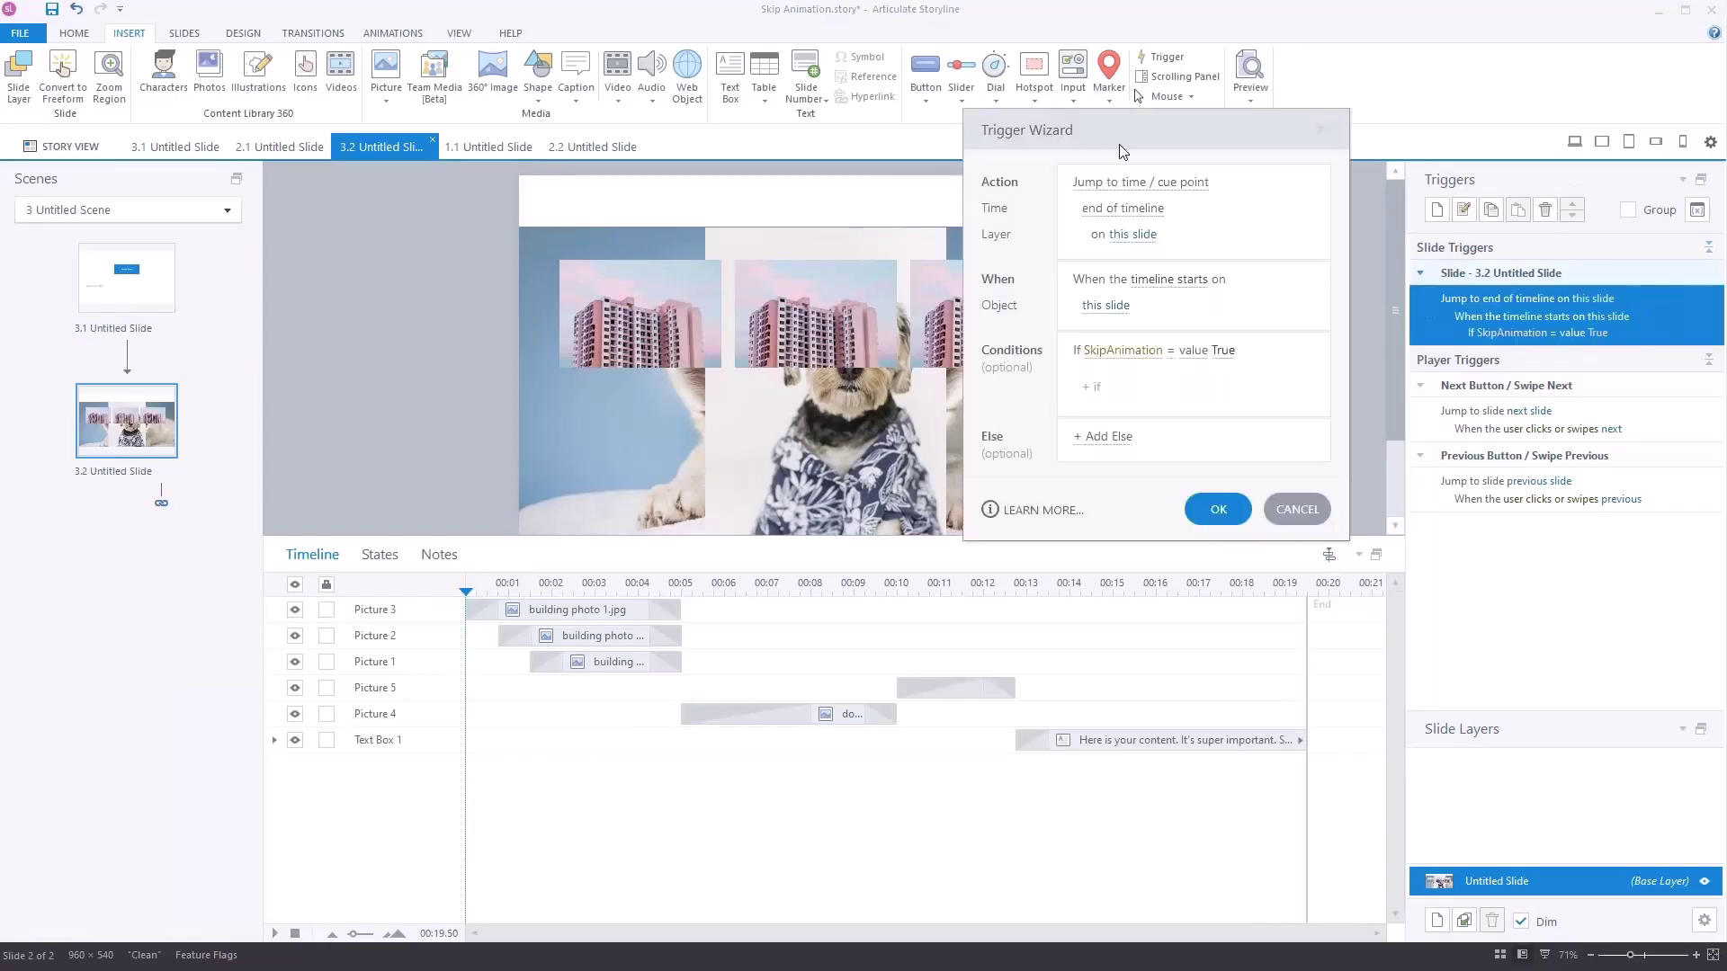
left_click_drag(1141, 137, 688, 100)
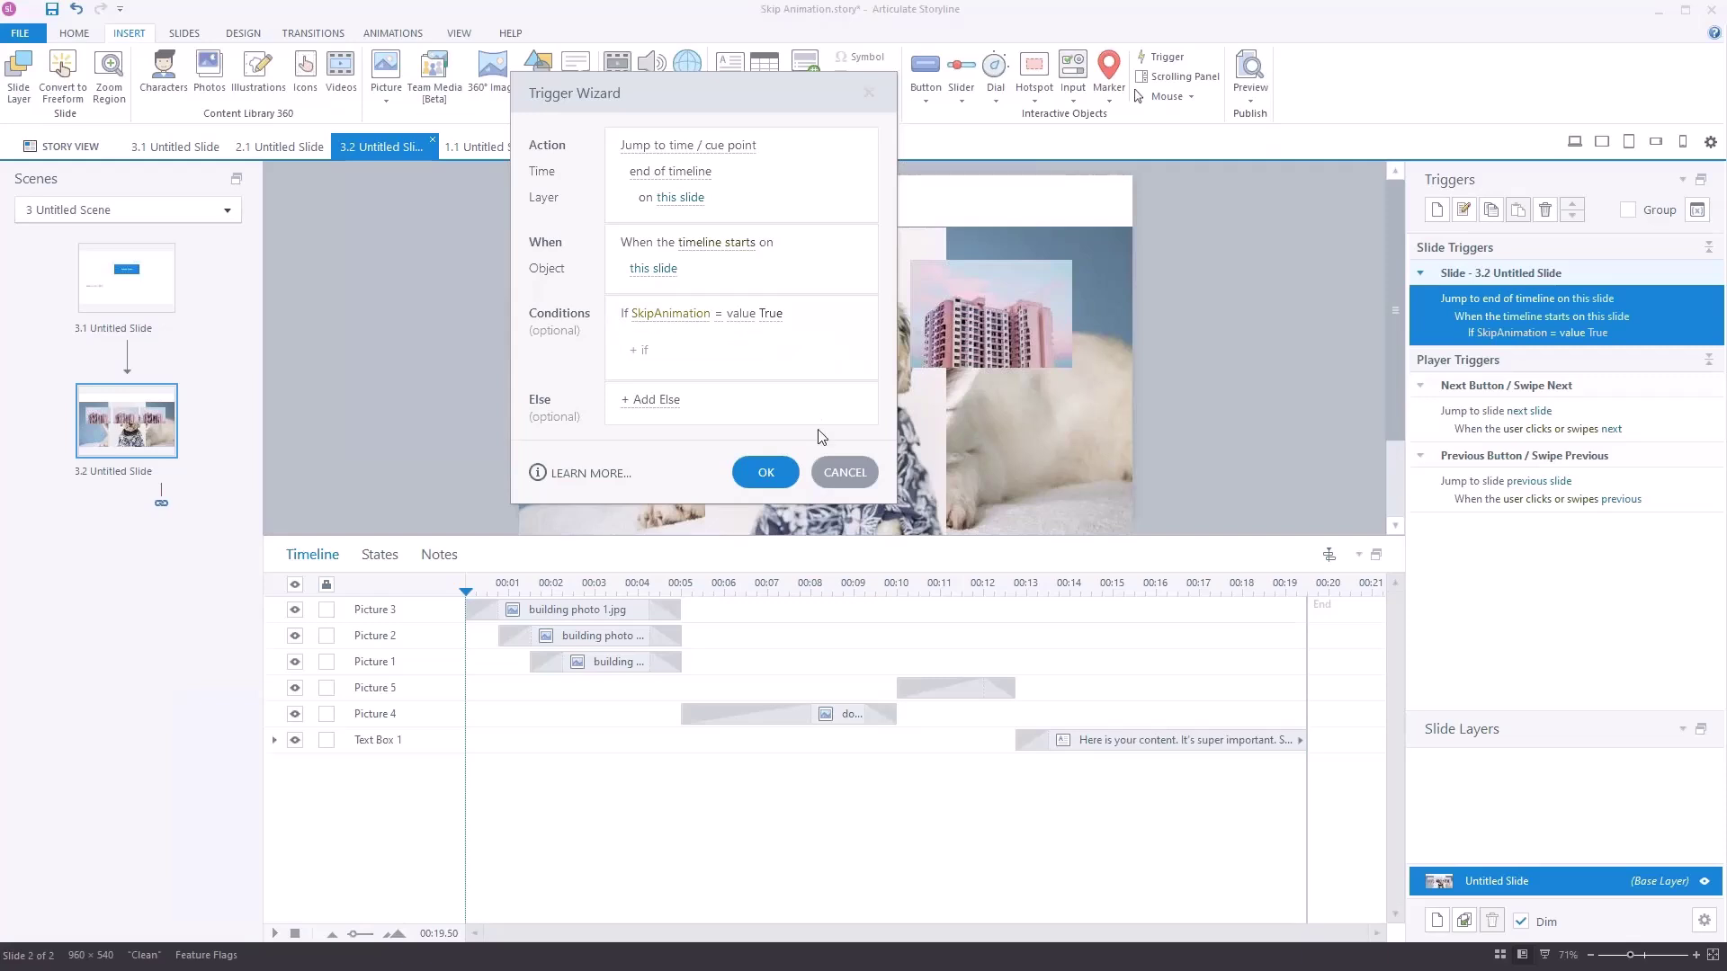
left_click(854, 483)
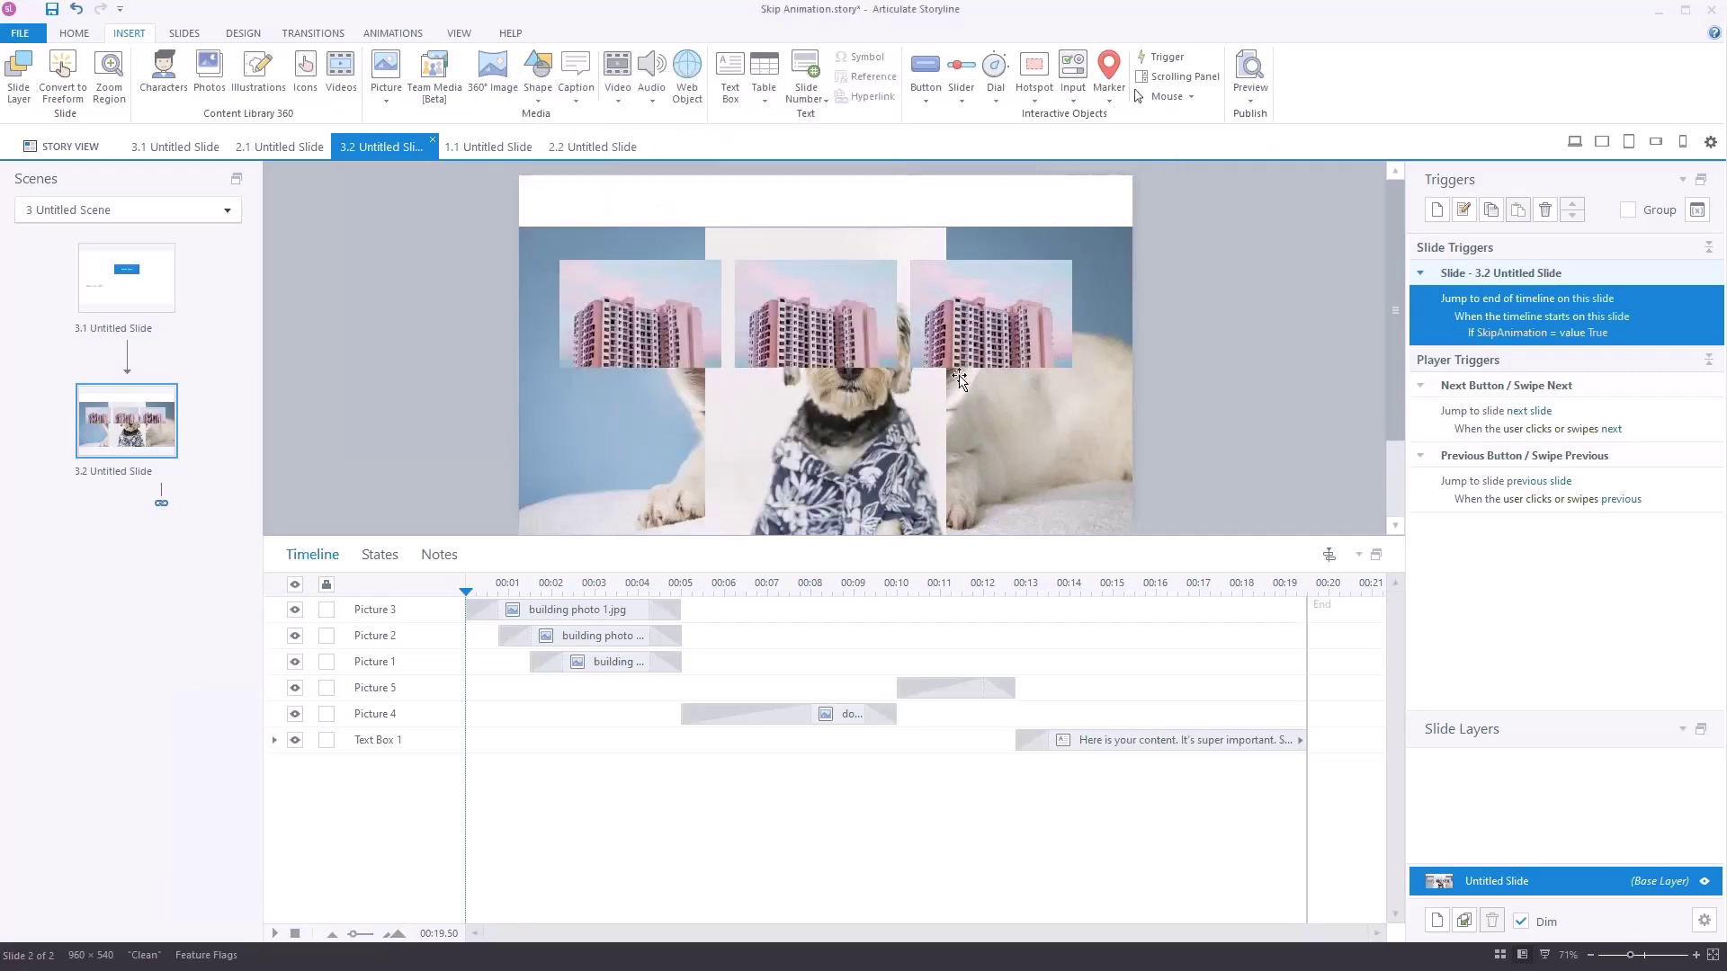
Return to slide 3.1, preview only that slide, and try to advance to the next slide
left_click(131, 297)
mouse_move(664, 398)
left_click(1250, 99)
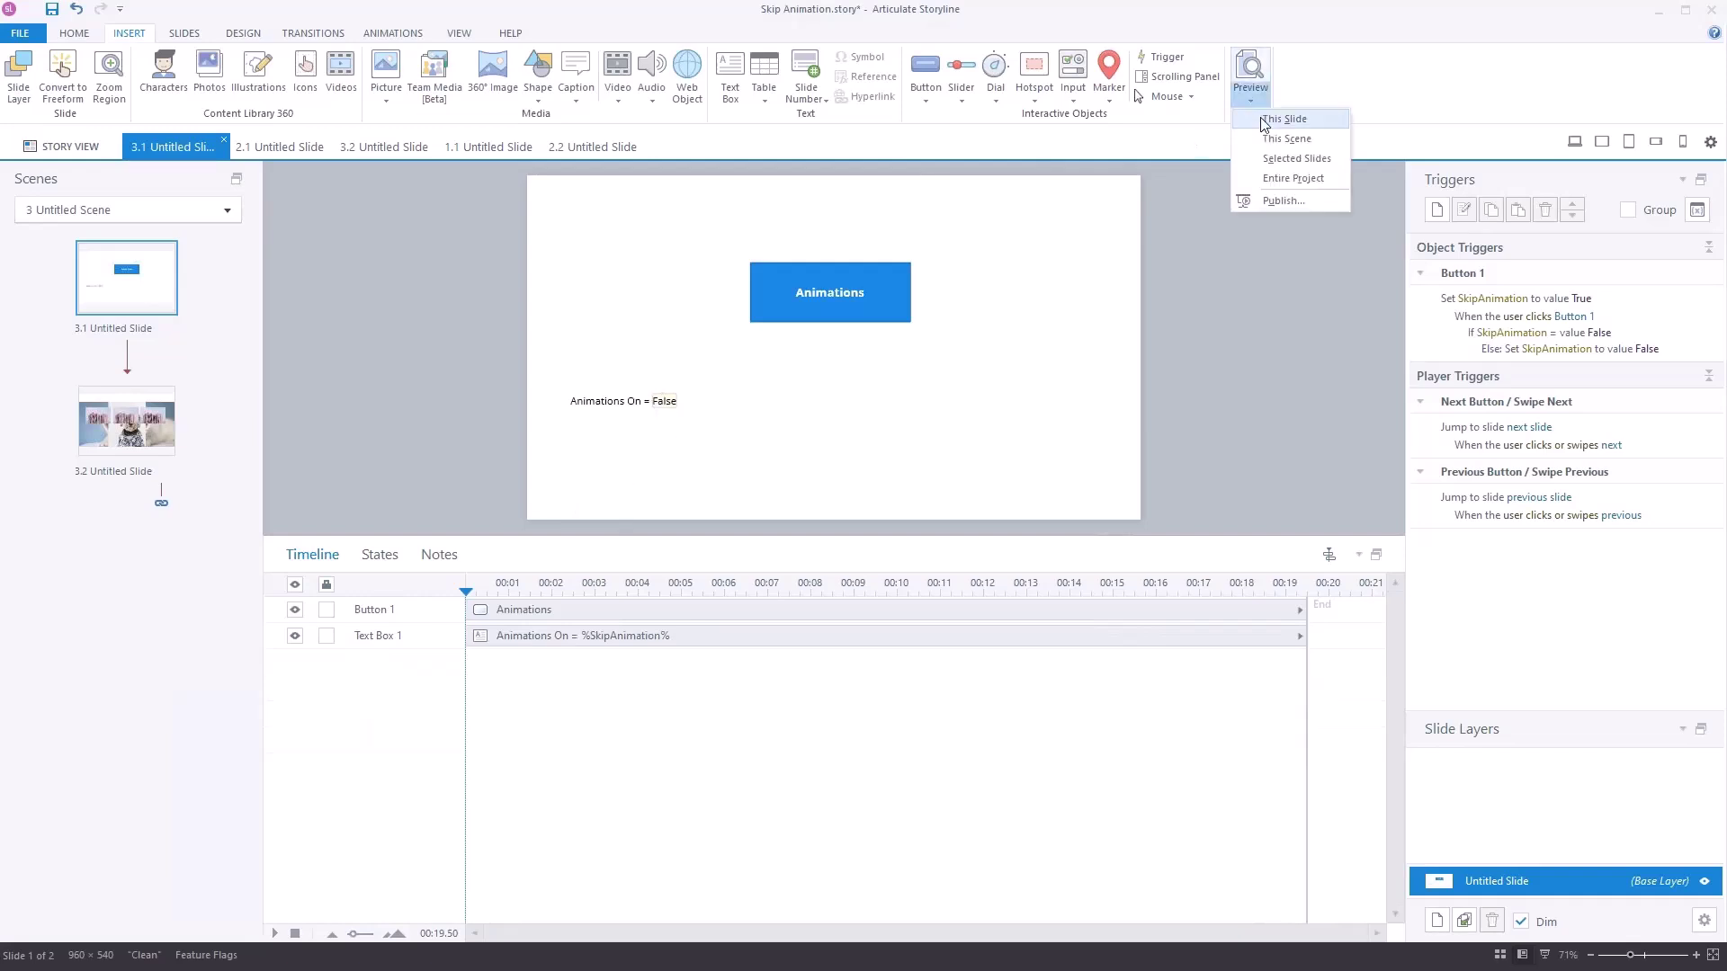
left_click(1264, 120)
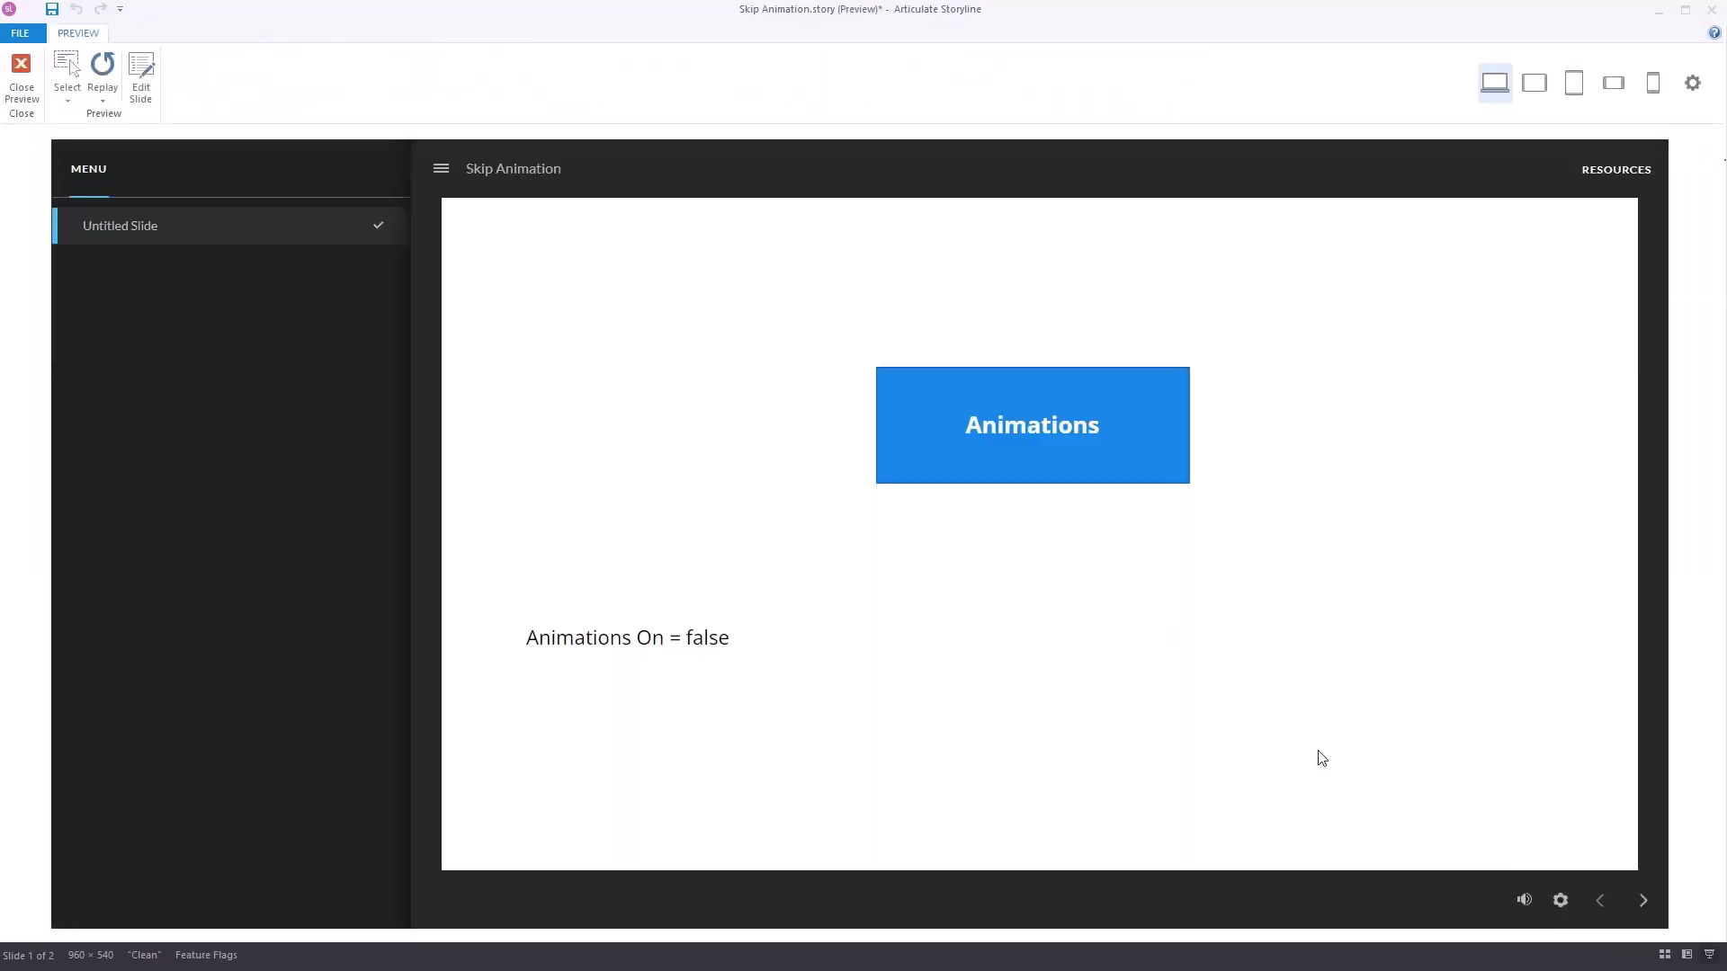
left_click(1645, 902)
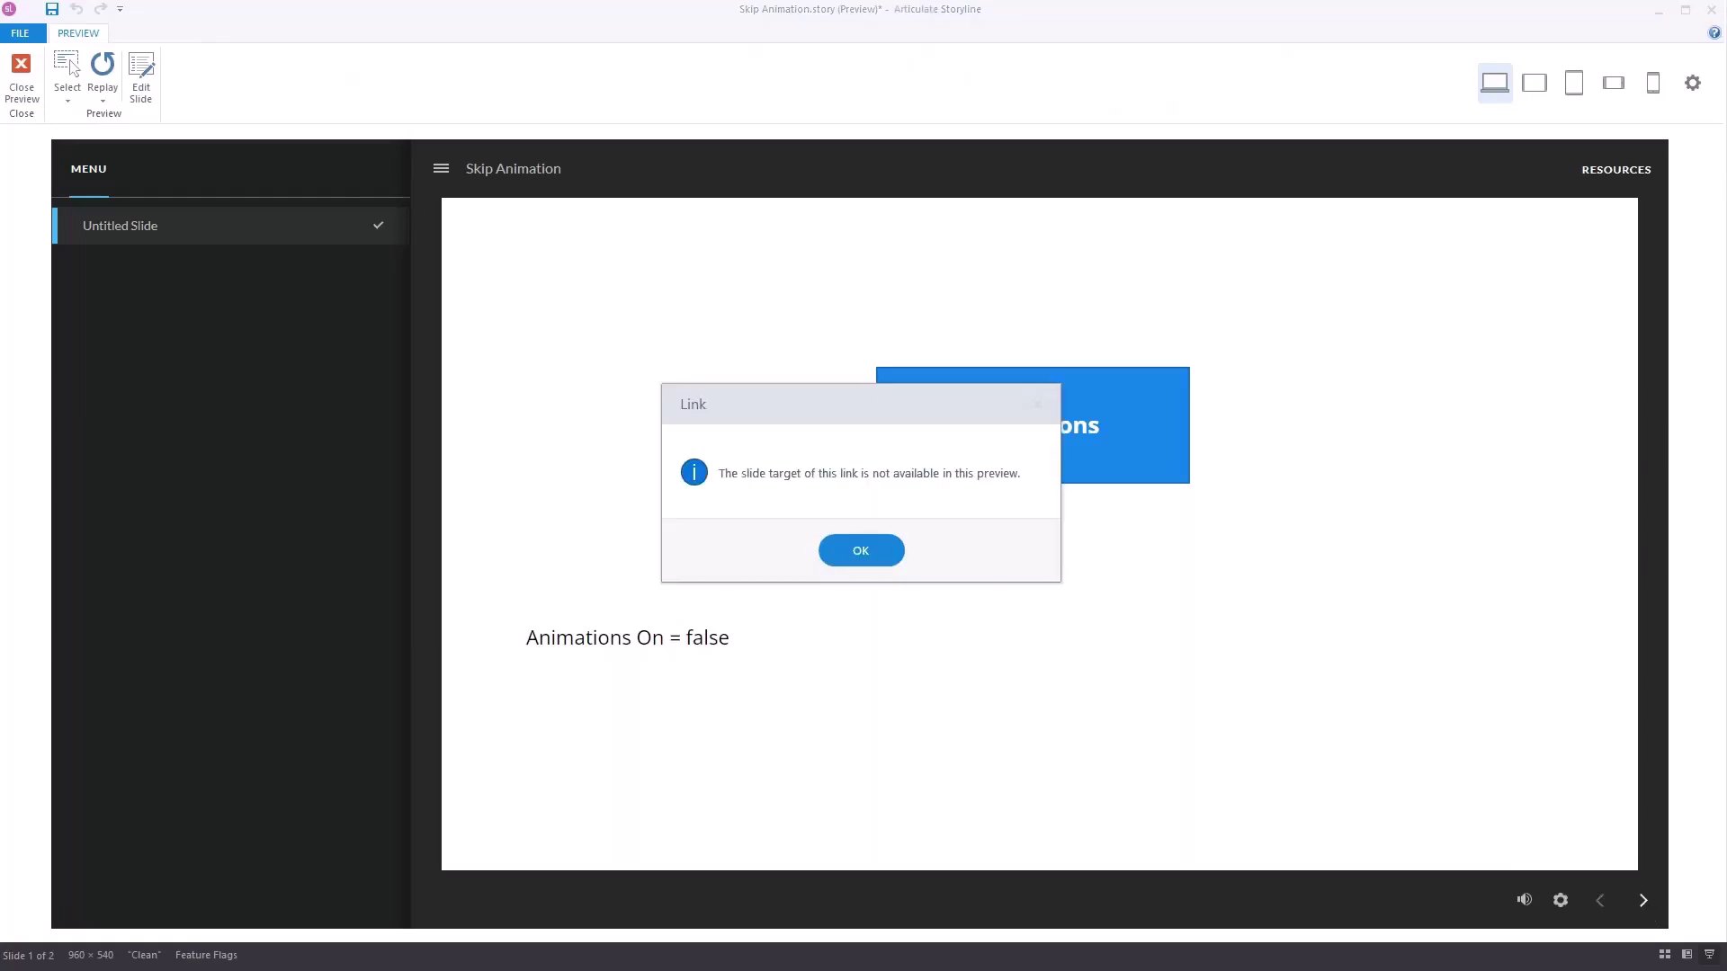
left_click(861, 551)
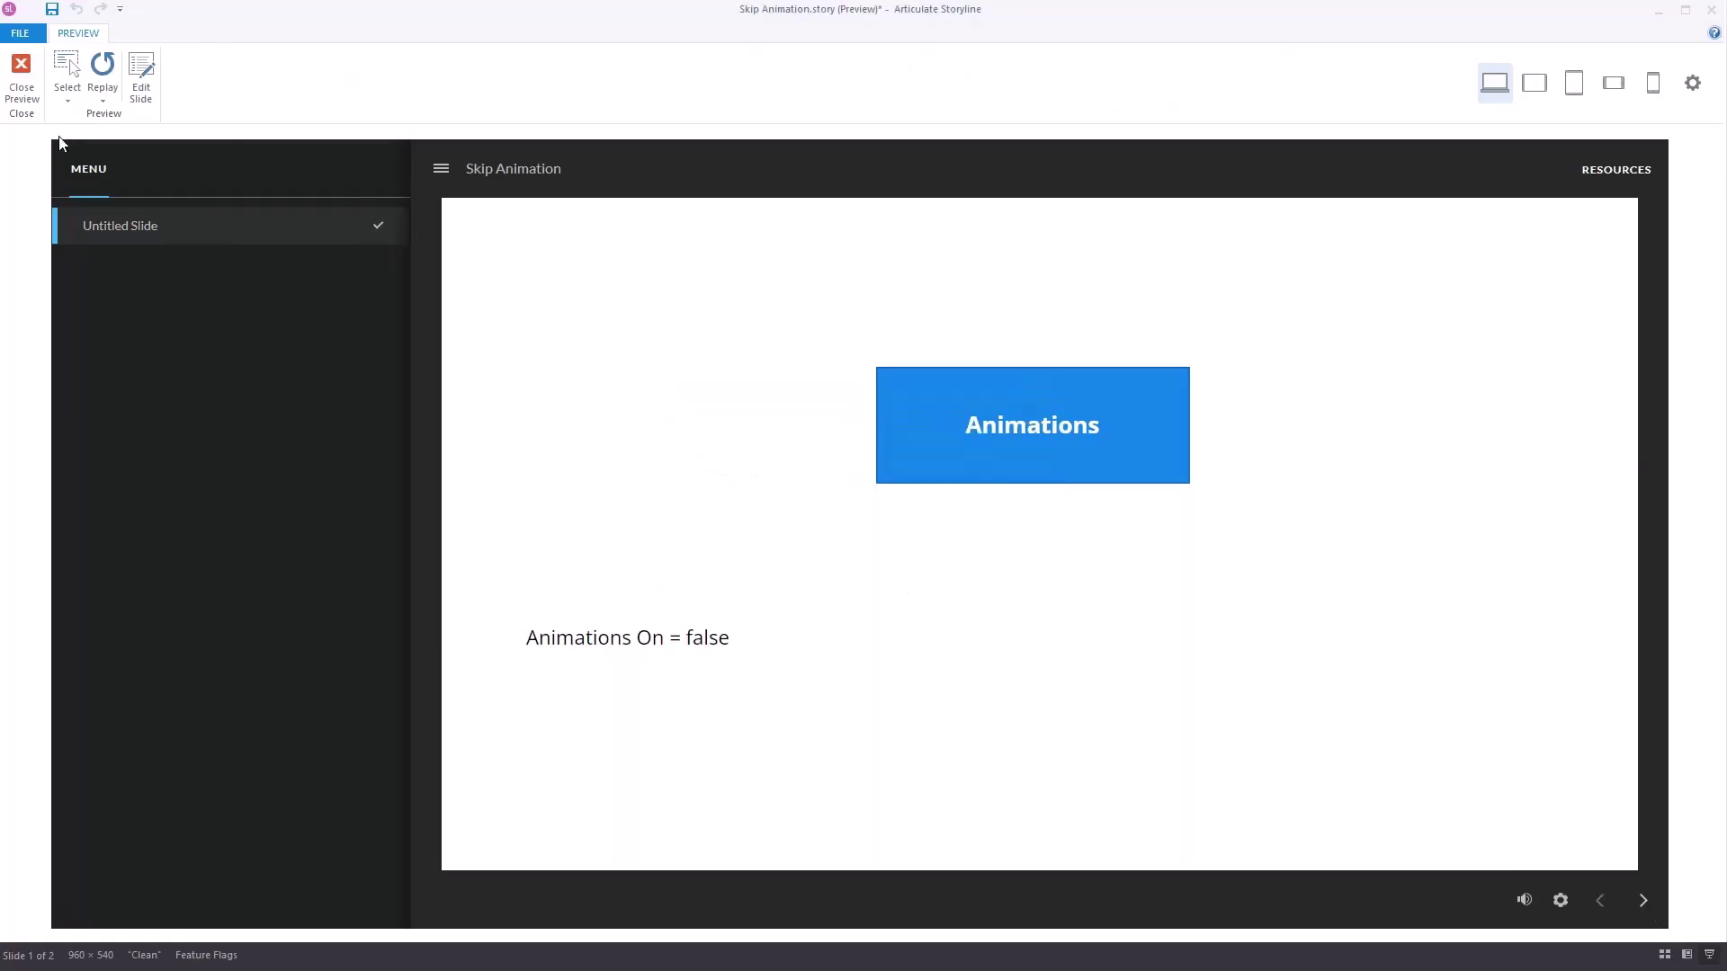
Replay the preview for the whole scene and advance to the second slide without toggling the Animations button
left_click(103, 102)
left_click(148, 139)
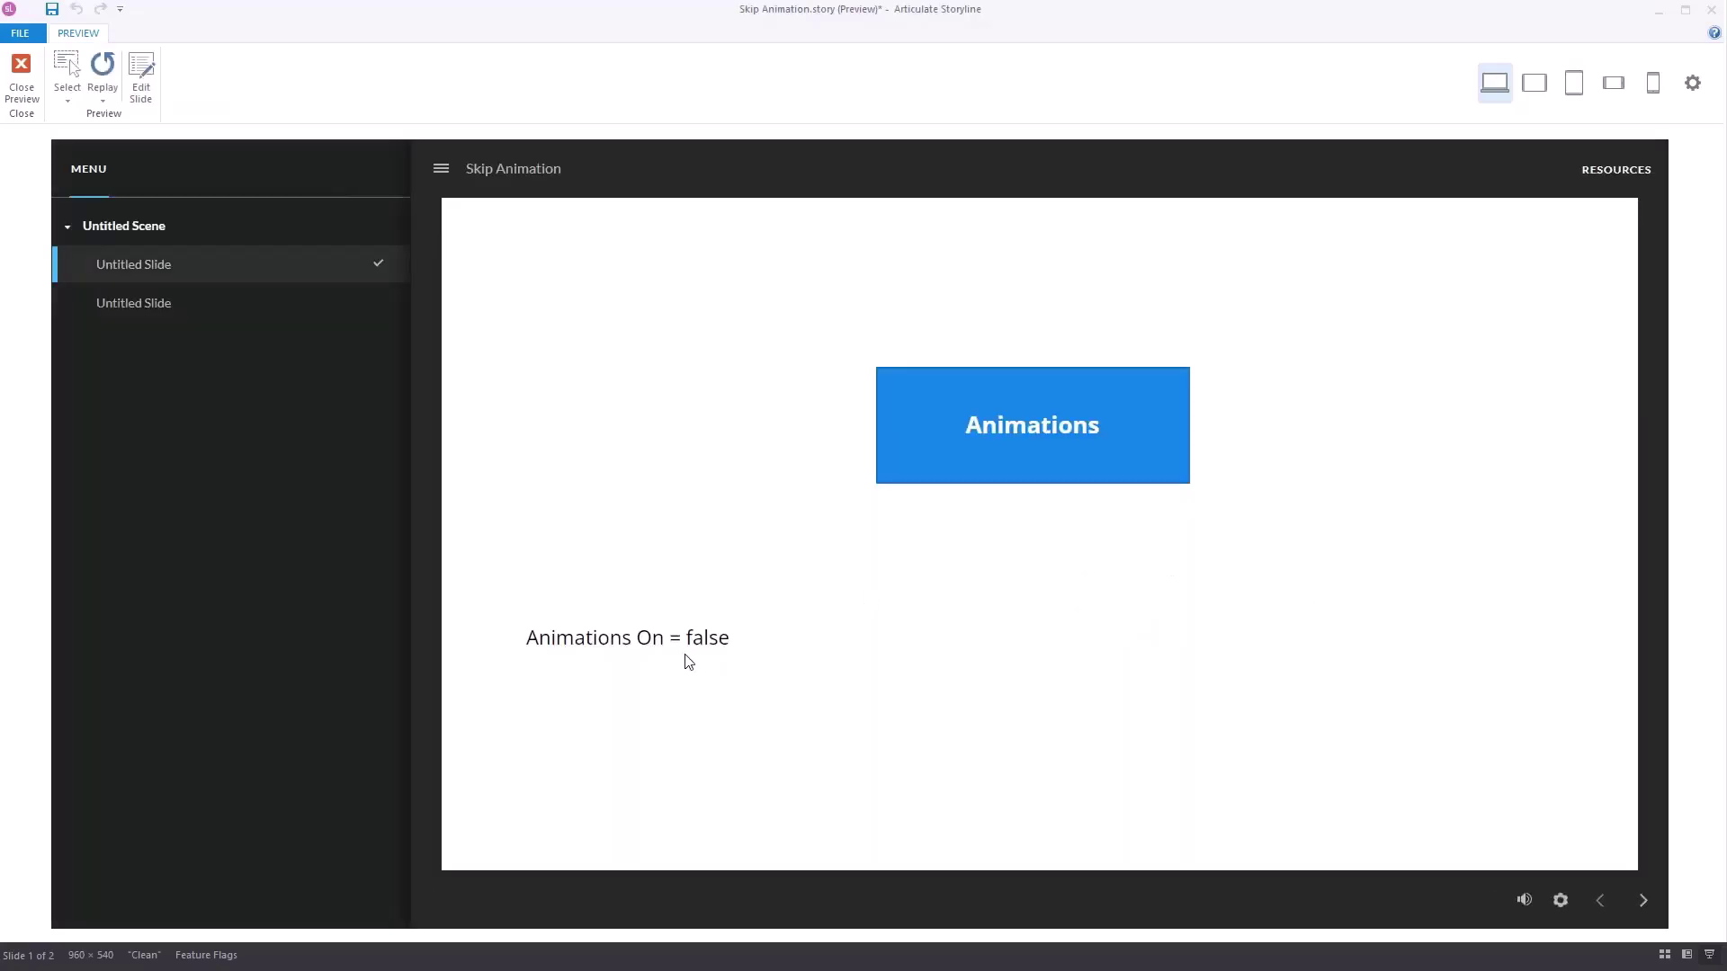
left_click(1645, 902)
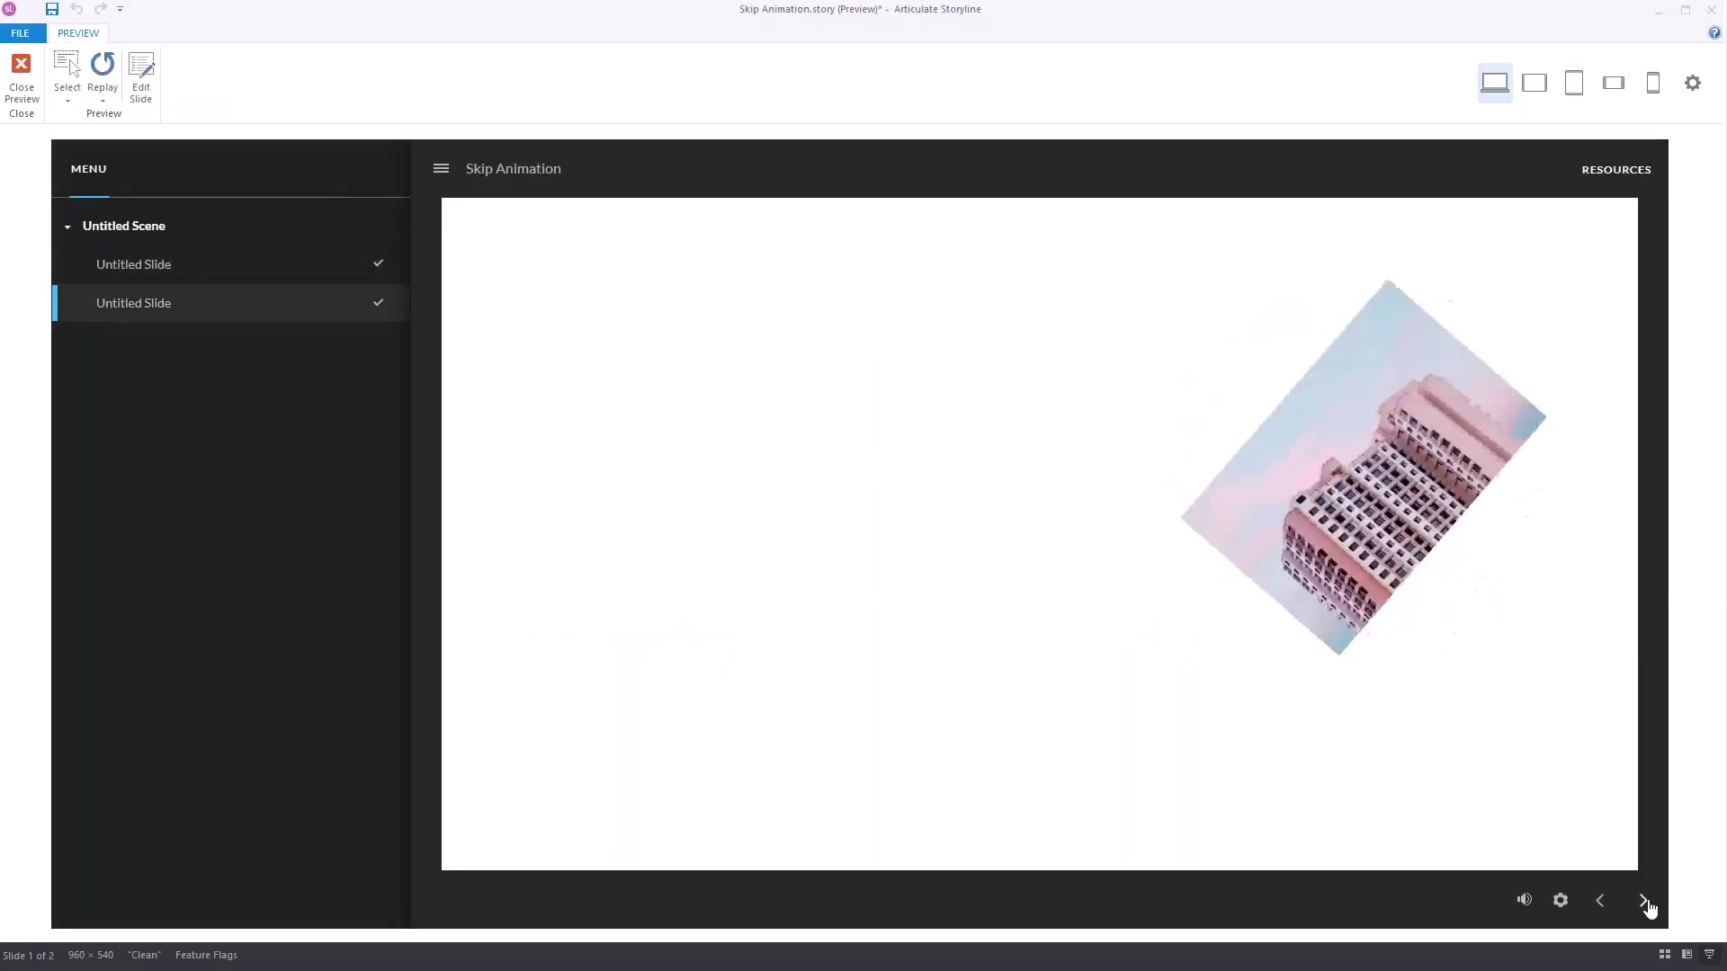
Retest the second slide after going back to toggle the Animations button on the first slide, and close the preview
left_click(315, 266)
left_click(1120, 454)
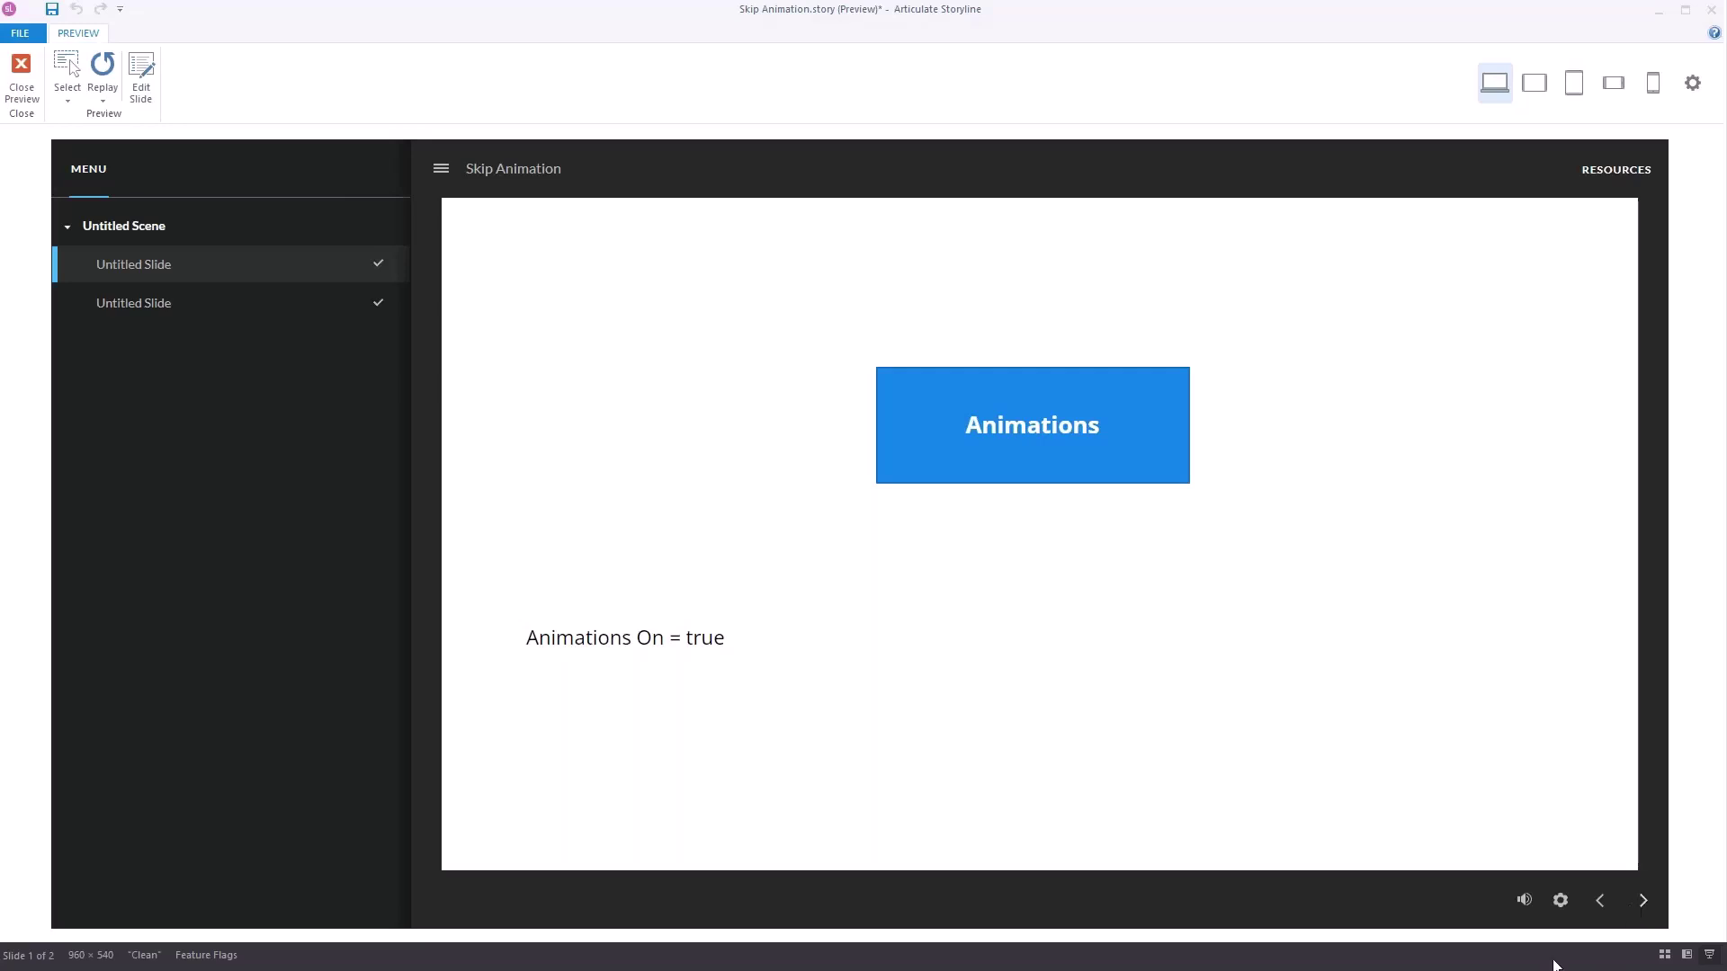
left_click(1643, 902)
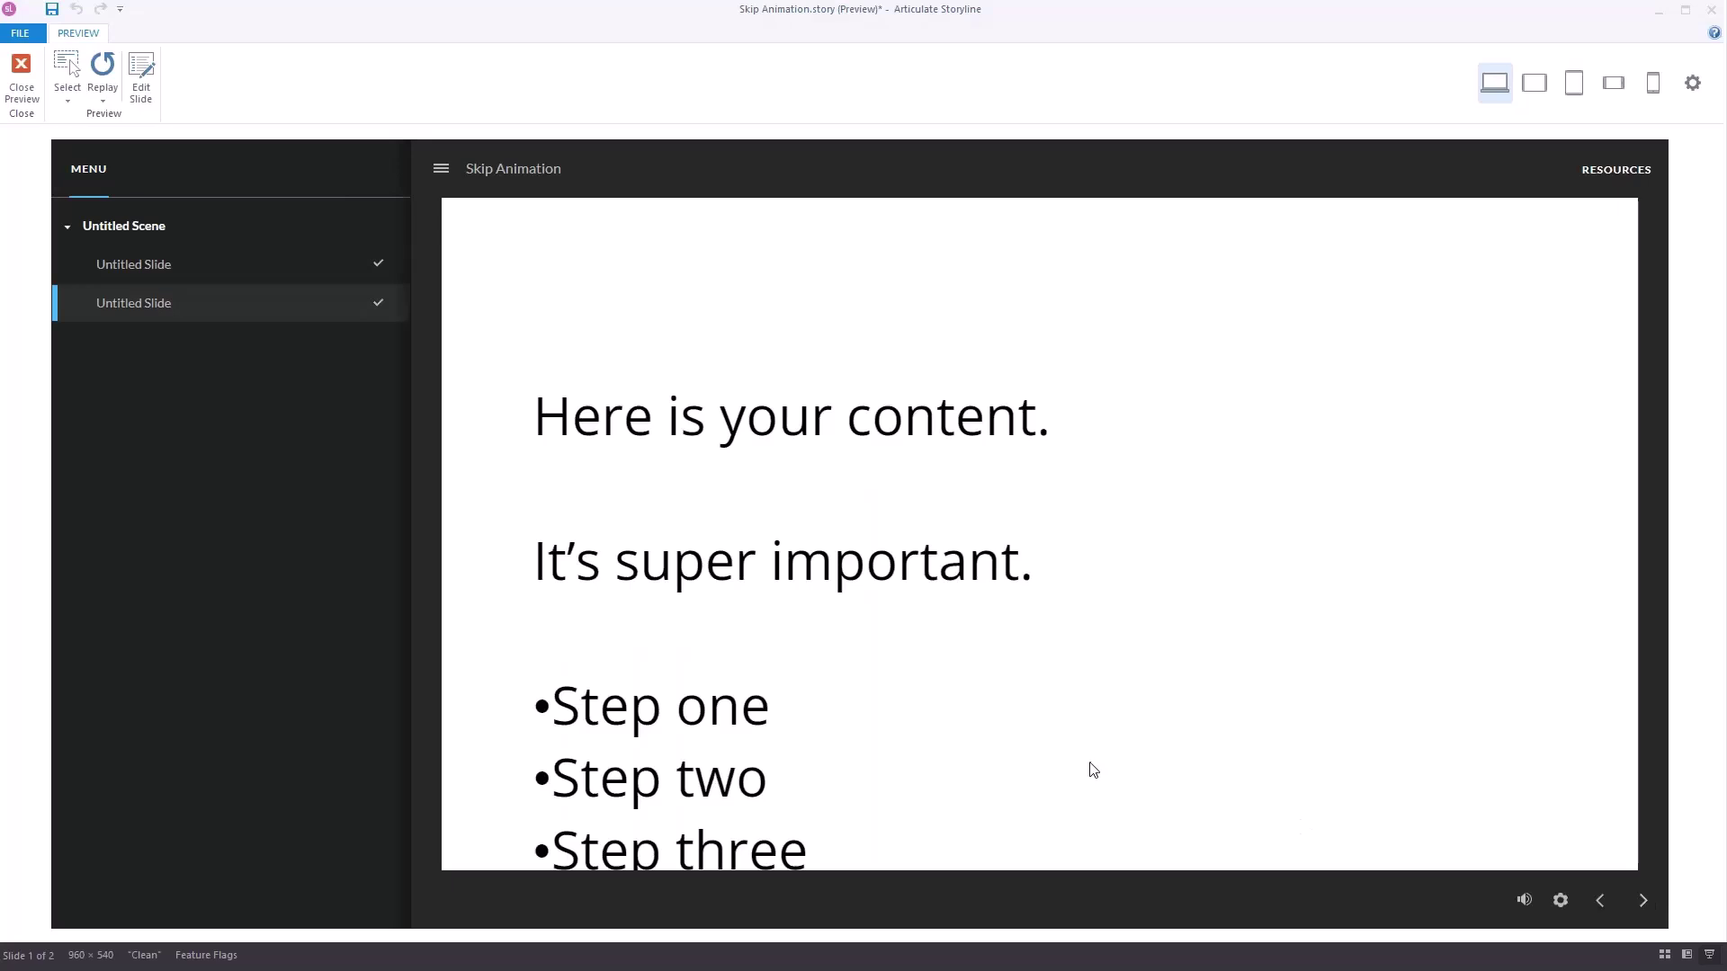
left_click(23, 74)
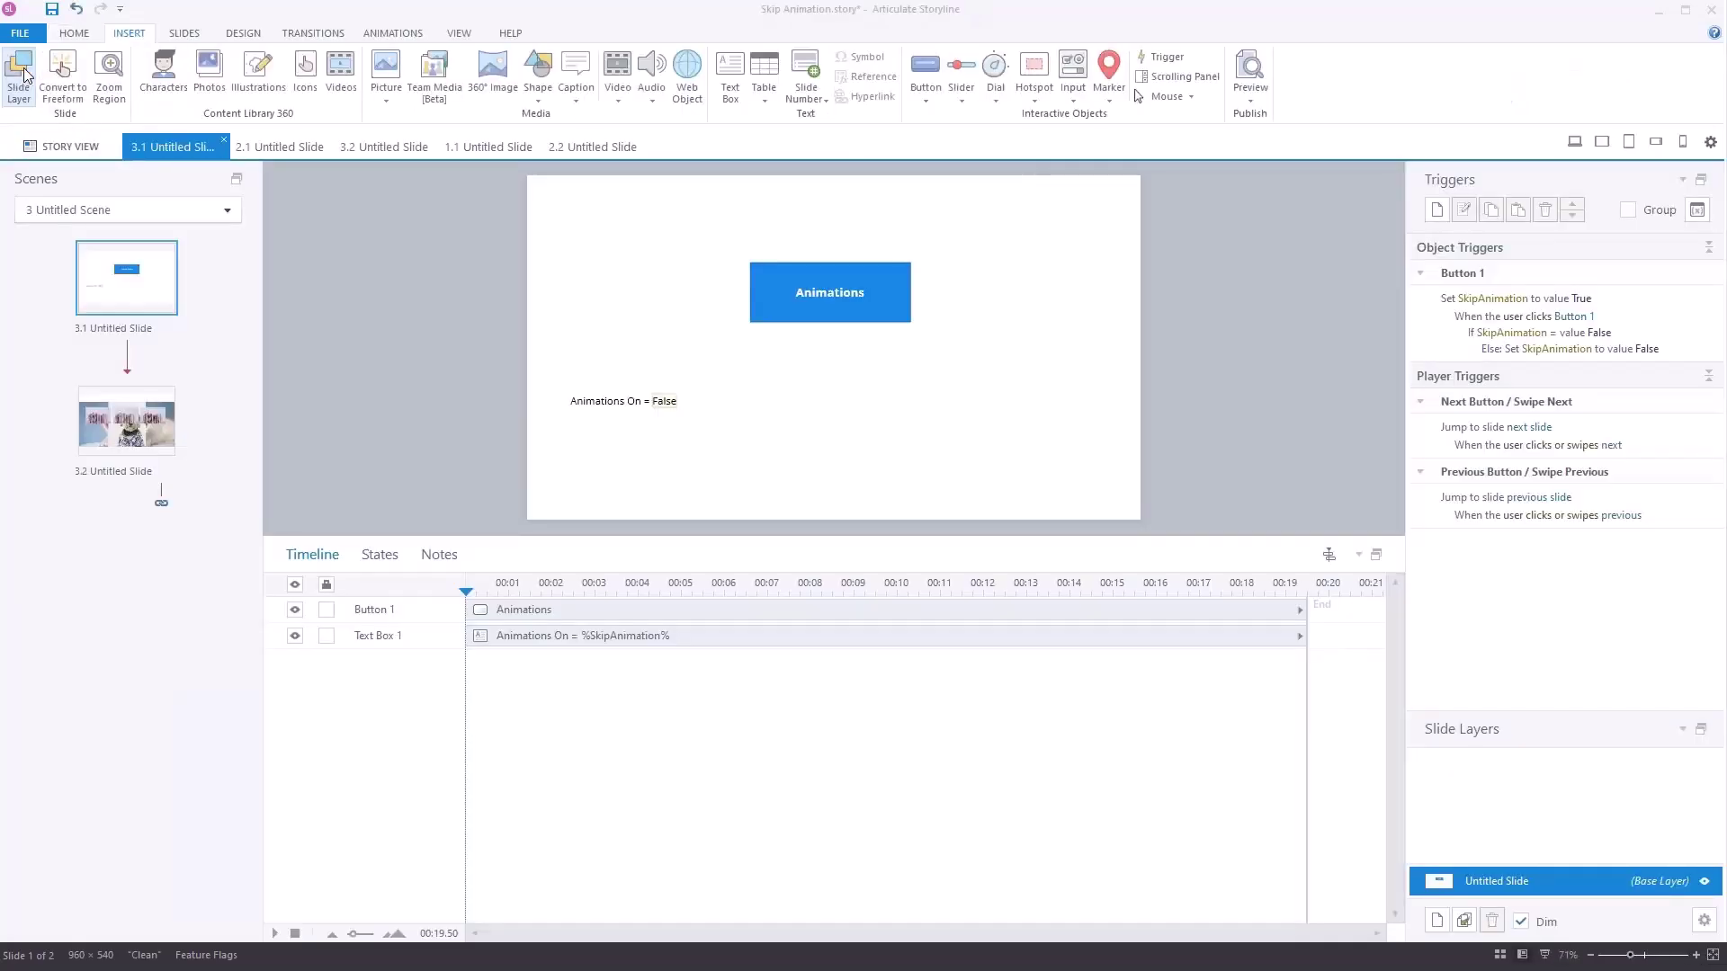